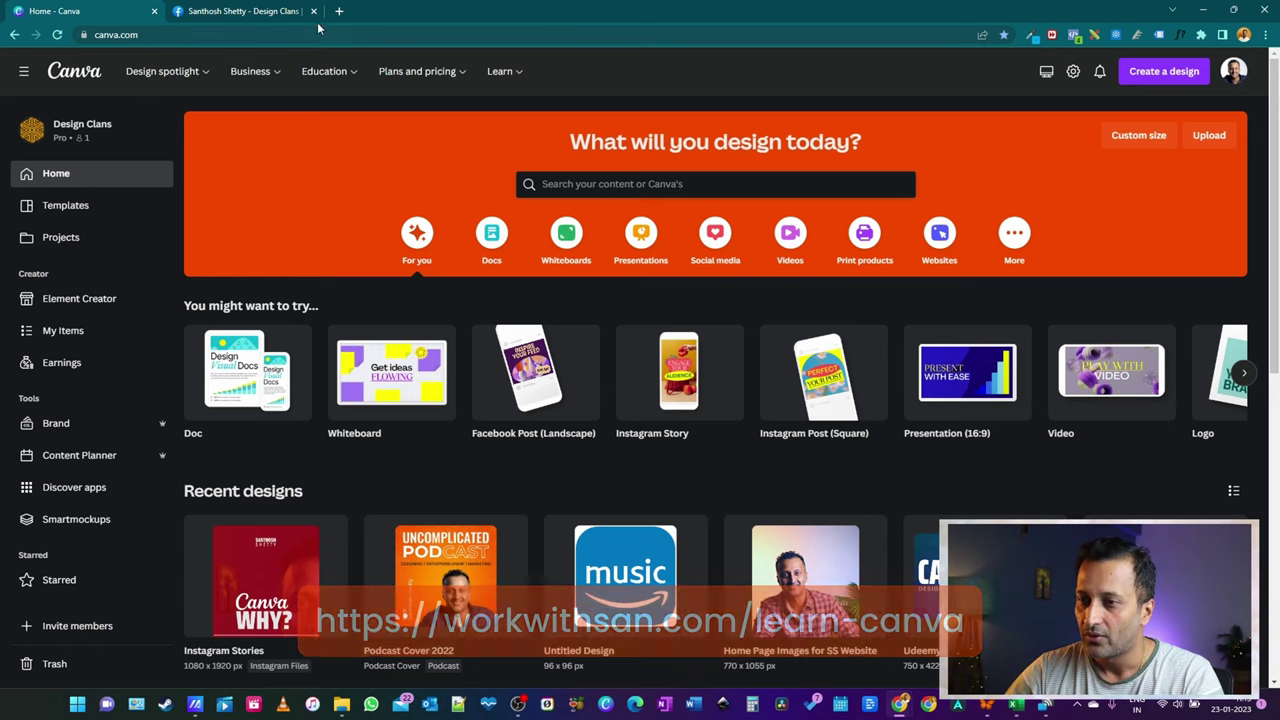
Compare how the Design Clans Facebook page cover displays in the signed-in browser, the incognito window and the mirrored phone, and return to Canva
left_click(240, 11)
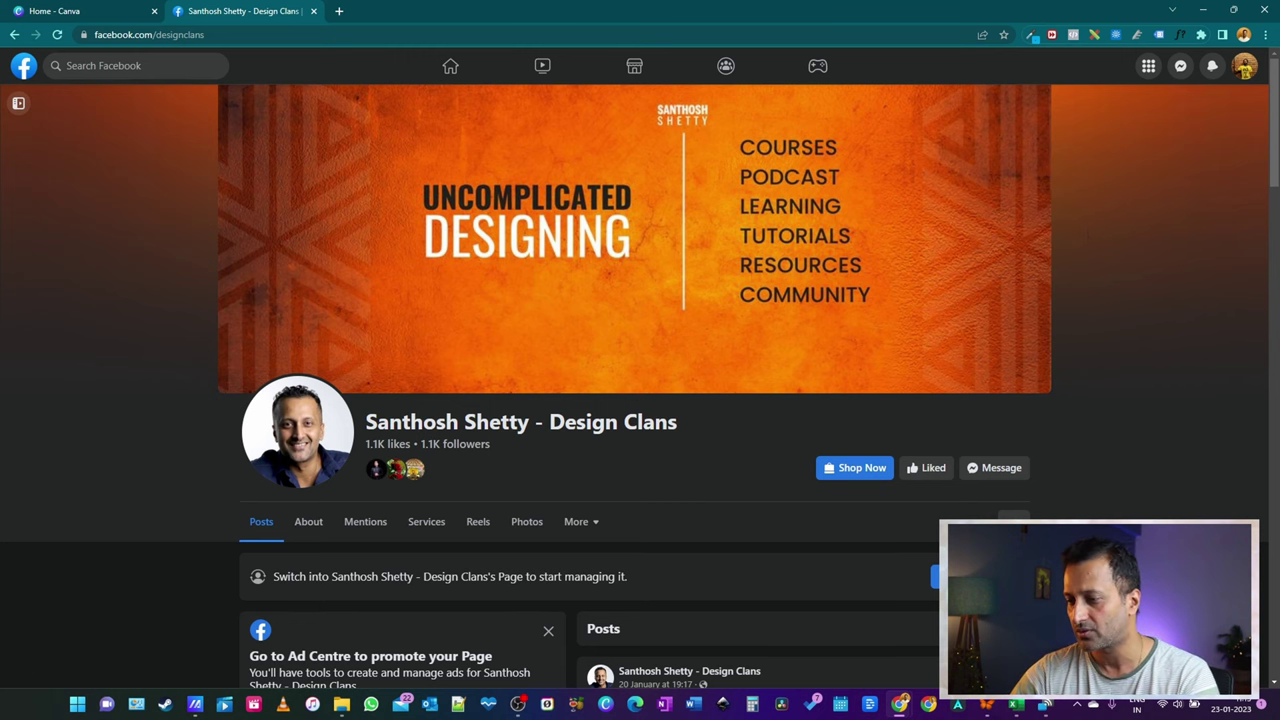
mouse_move(928, 704)
left_click(850, 630)
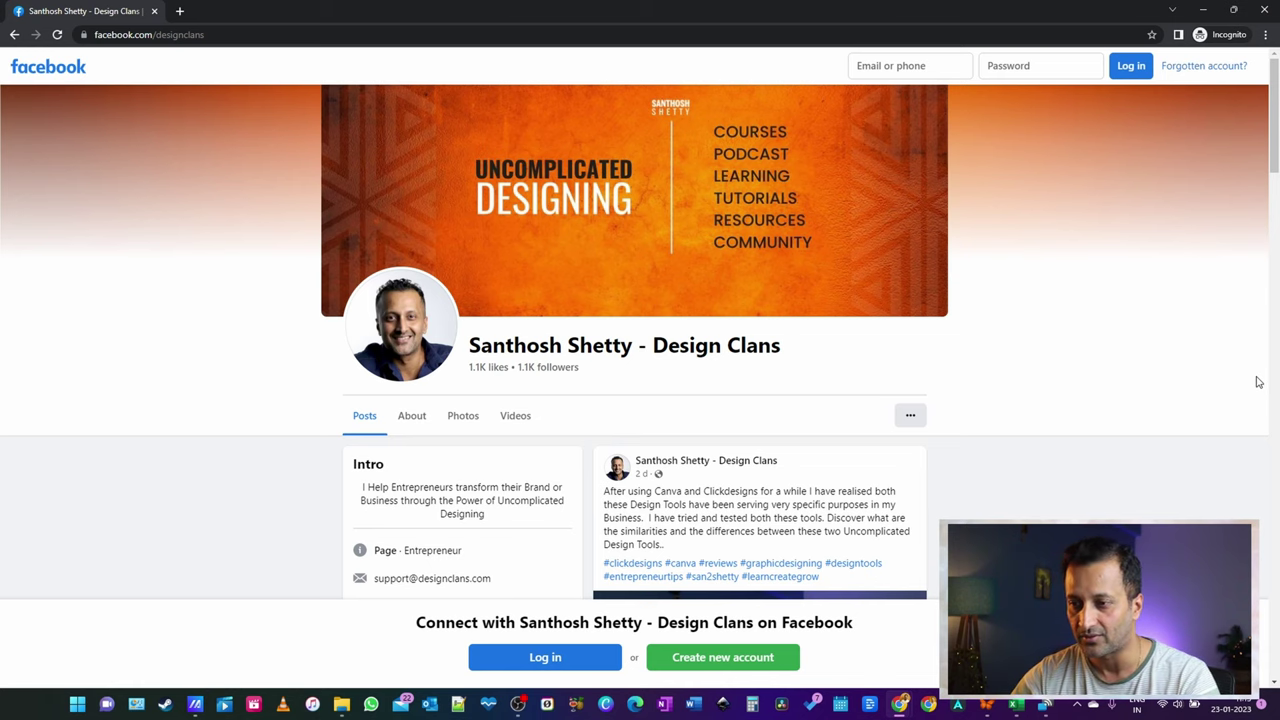
scroll(1206, 431, "down", 2)
scroll(1210, 431, "up", 2)
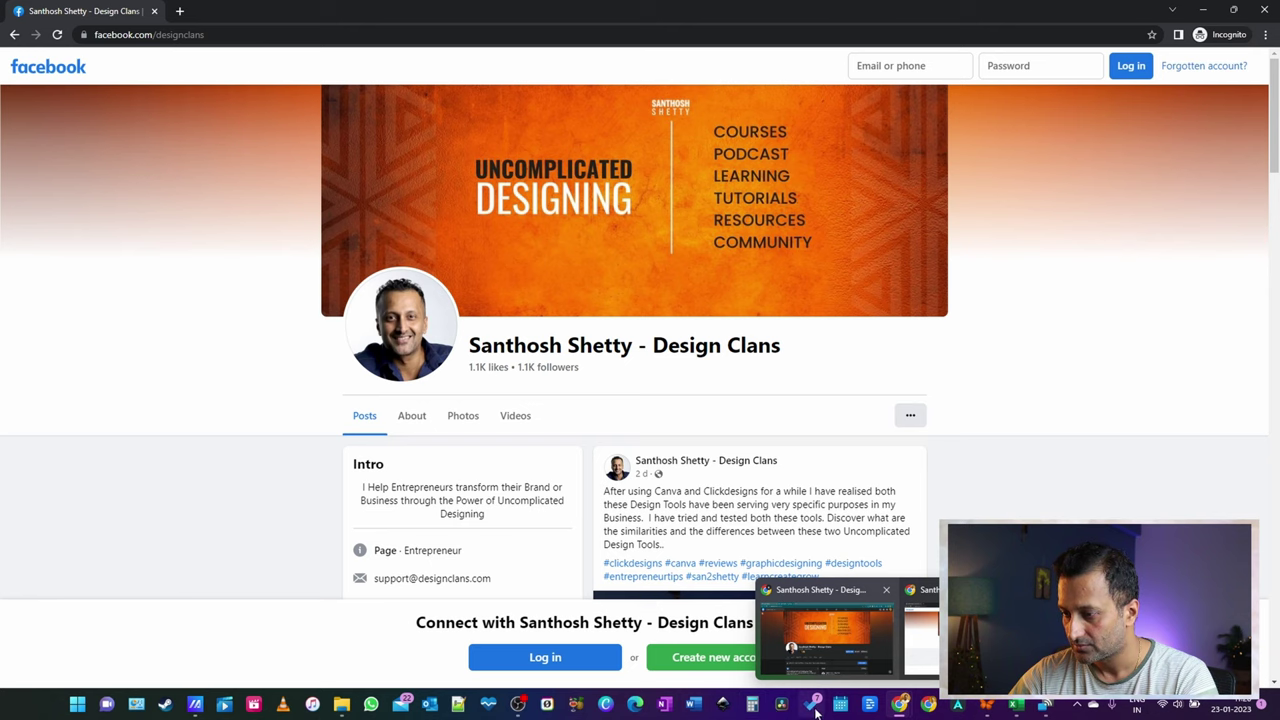
left_click(1044, 705)
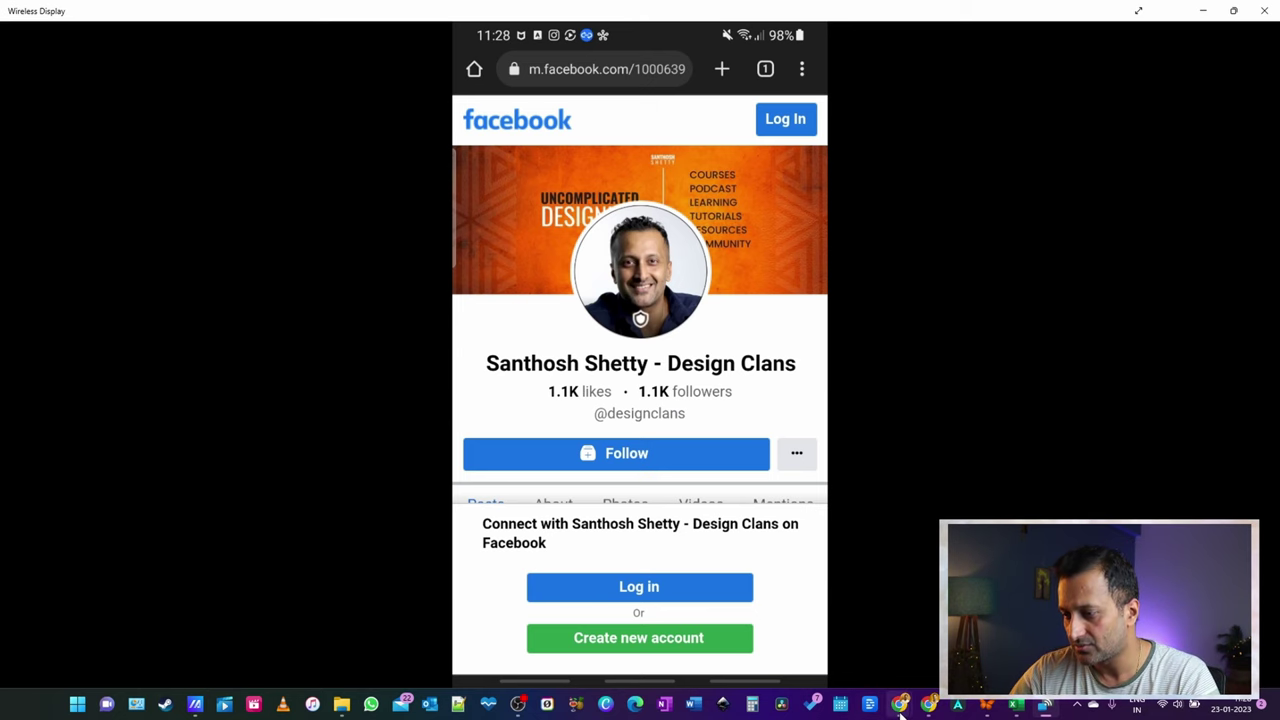
mouse_move(900, 704)
left_click(847, 625)
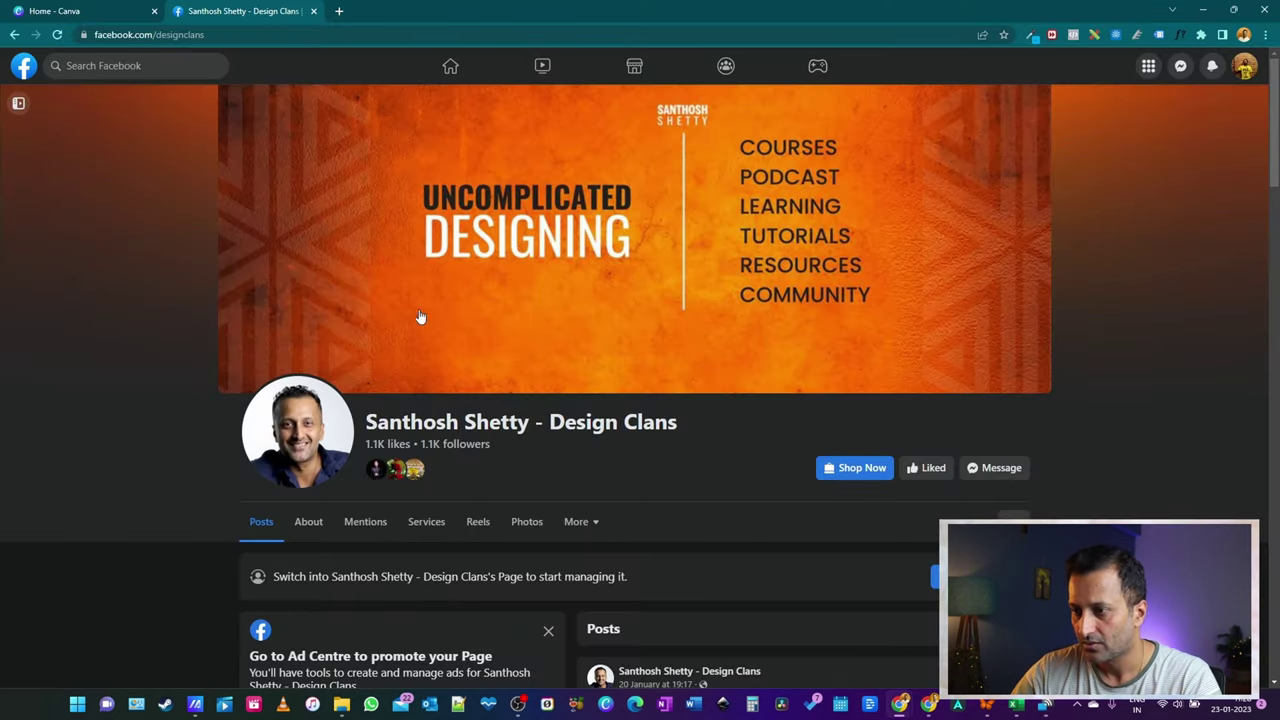
left_click(68, 10)
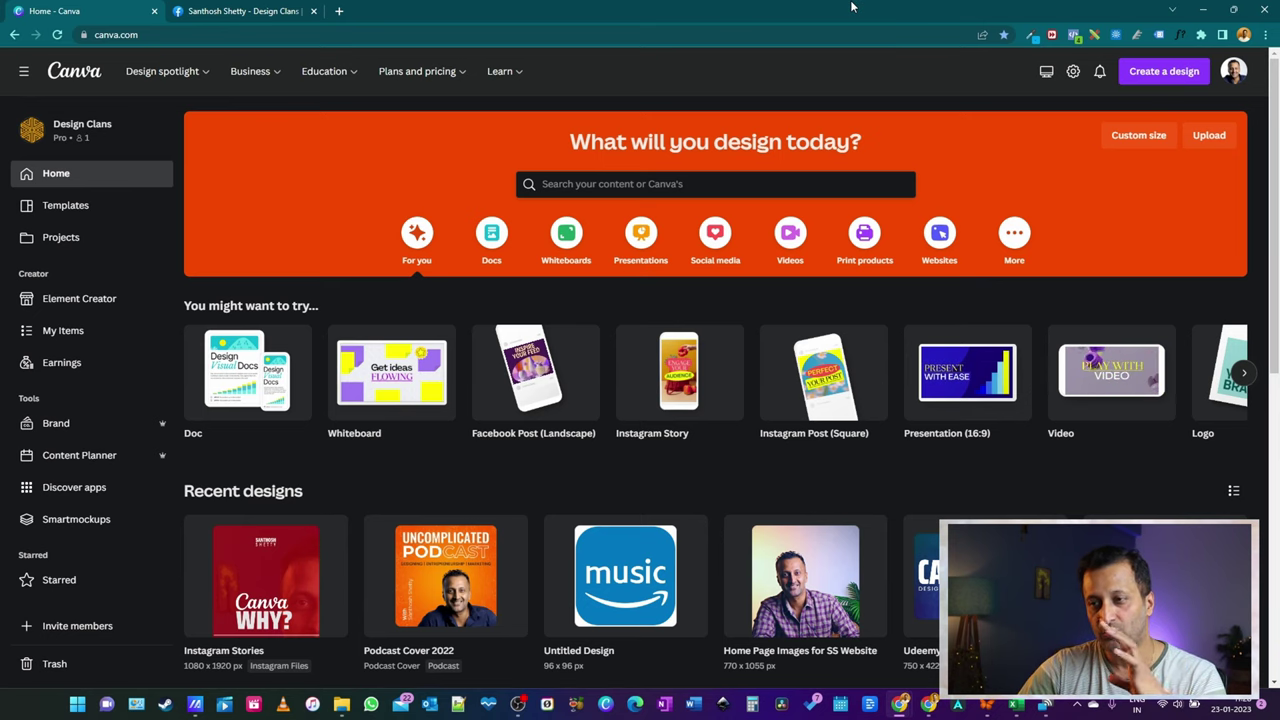
Search the web for the Facebook Page cover image size and open Facebook's help article on profile picture and cover photo dimensions
left_click(338, 11)
type("faceook")
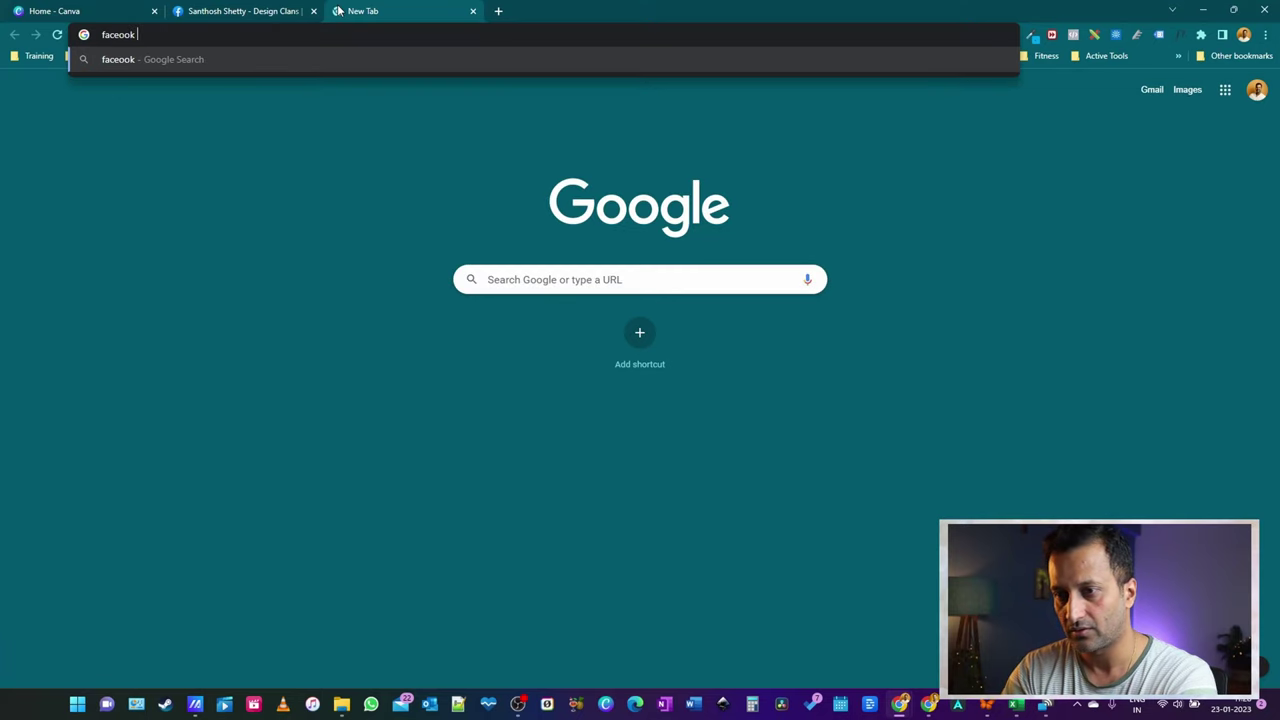
key("ctrl+a")
key("BackSpace")
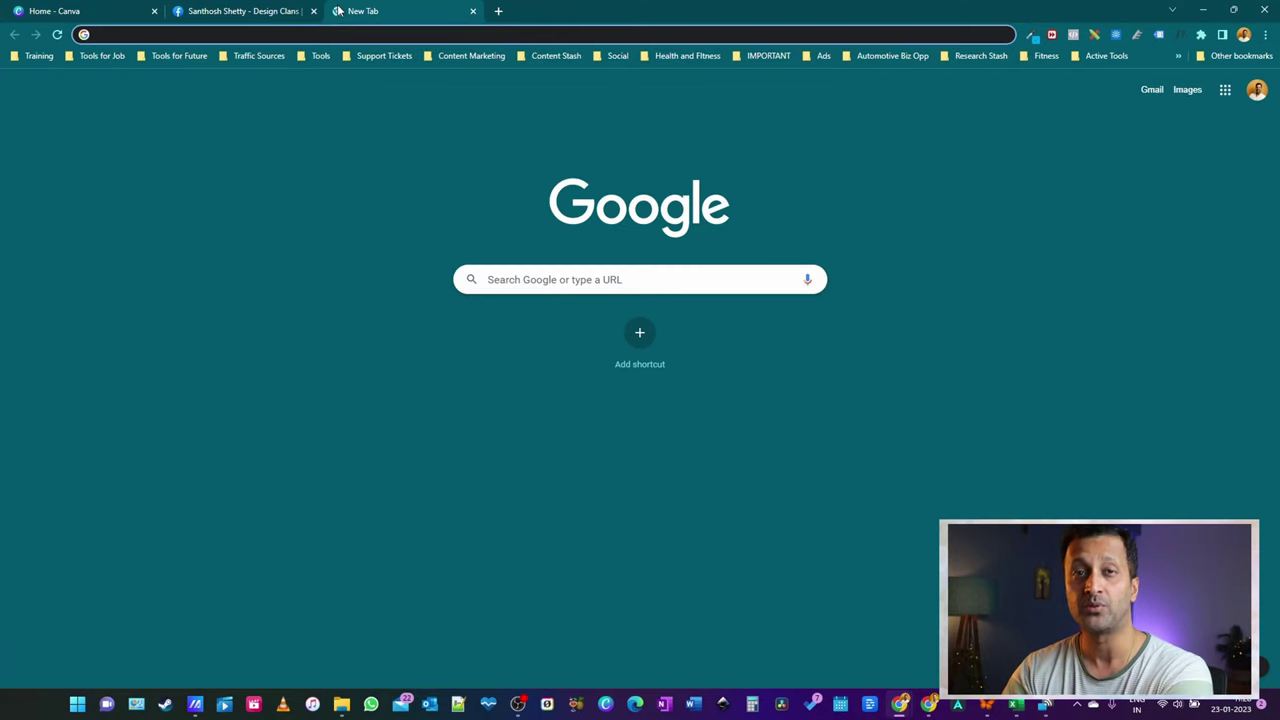
type("facebook")
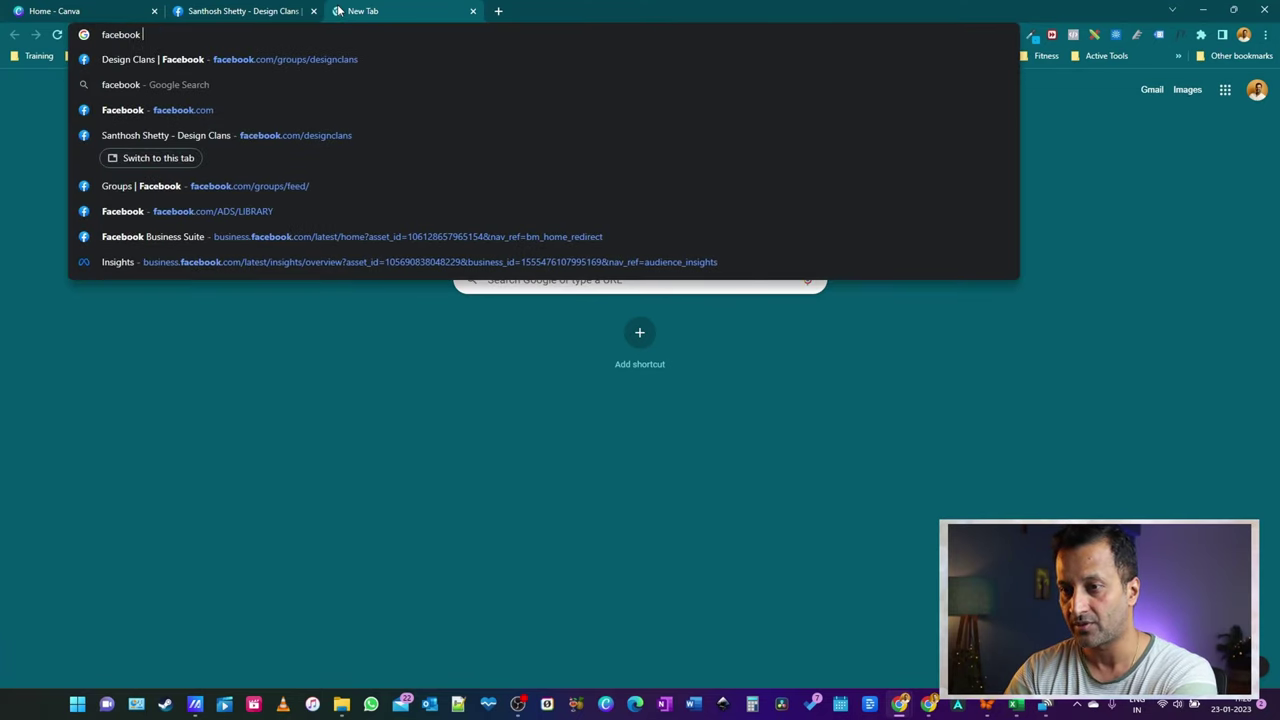
type(" book")
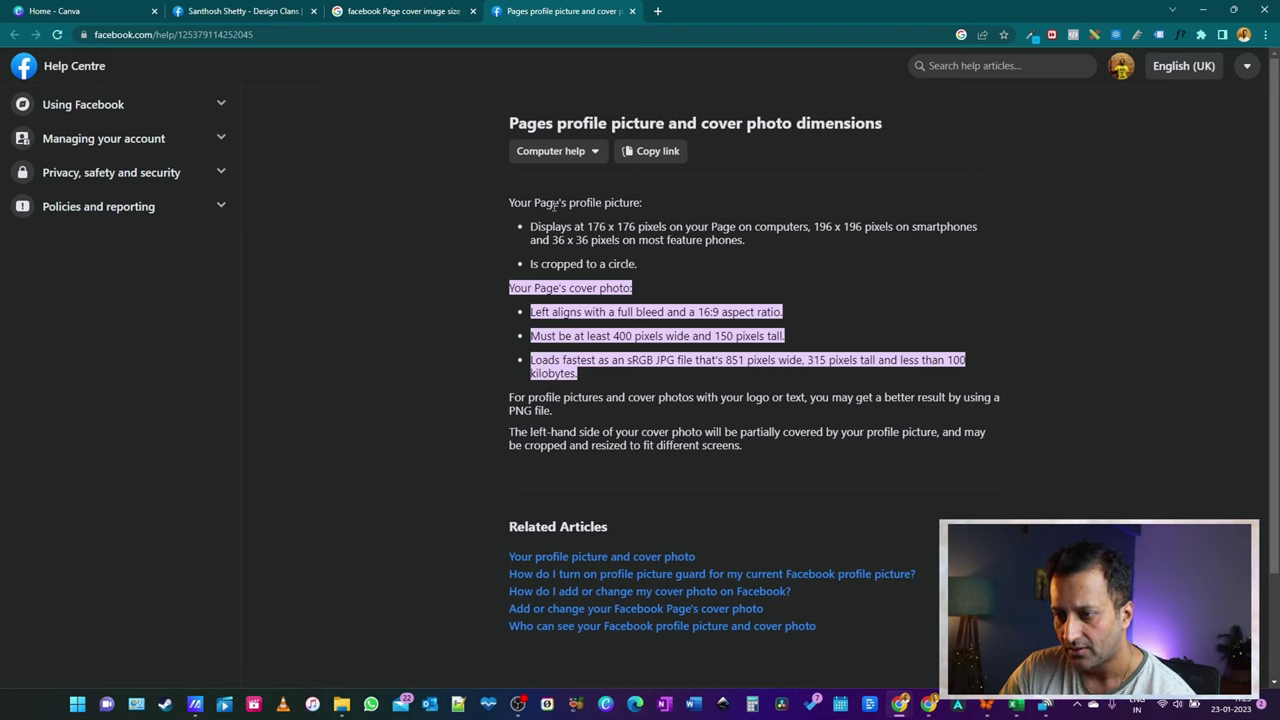
left_click_drag(527, 229, 638, 220)
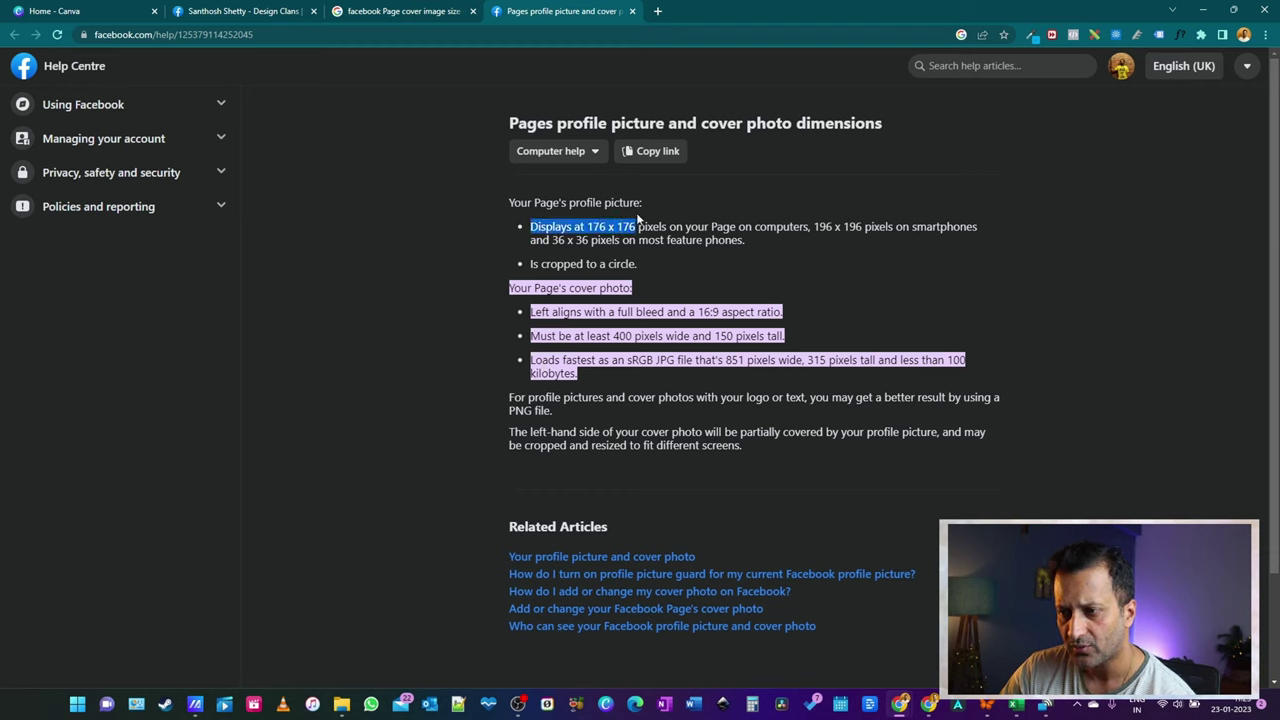
left_click_drag(814, 227, 896, 227)
left_click(750, 227)
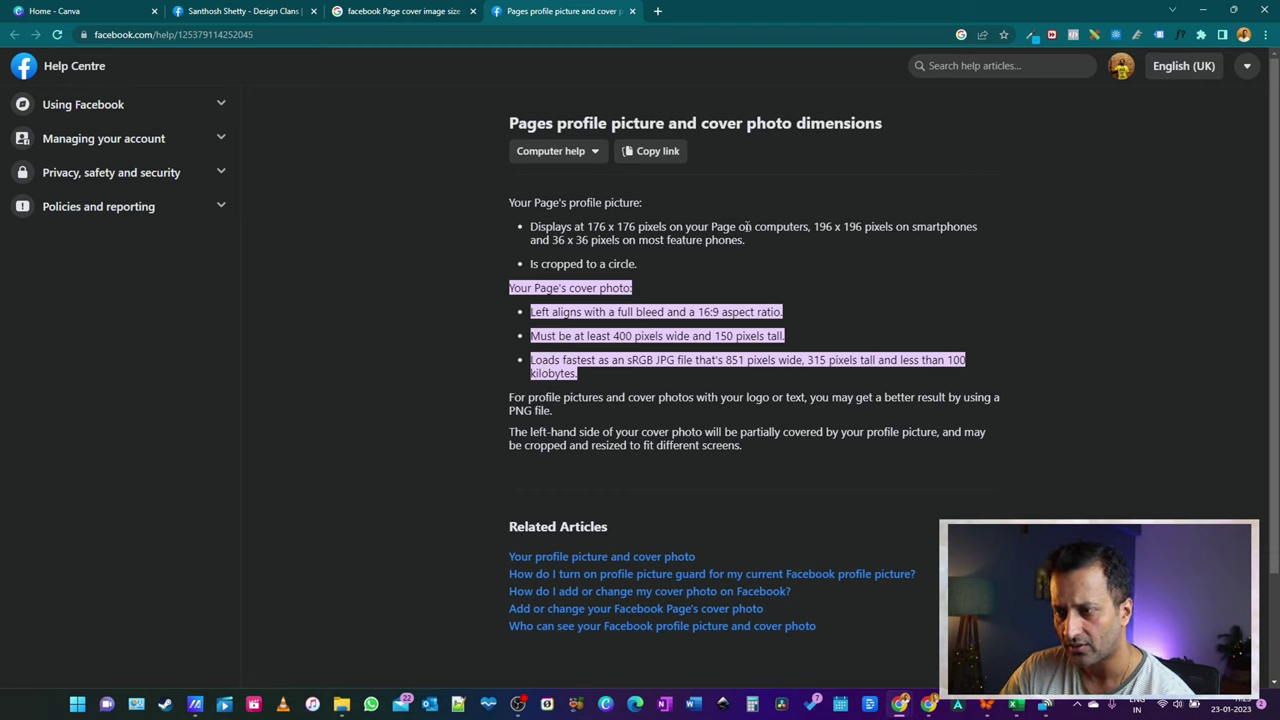
left_click_drag(798, 227, 834, 227)
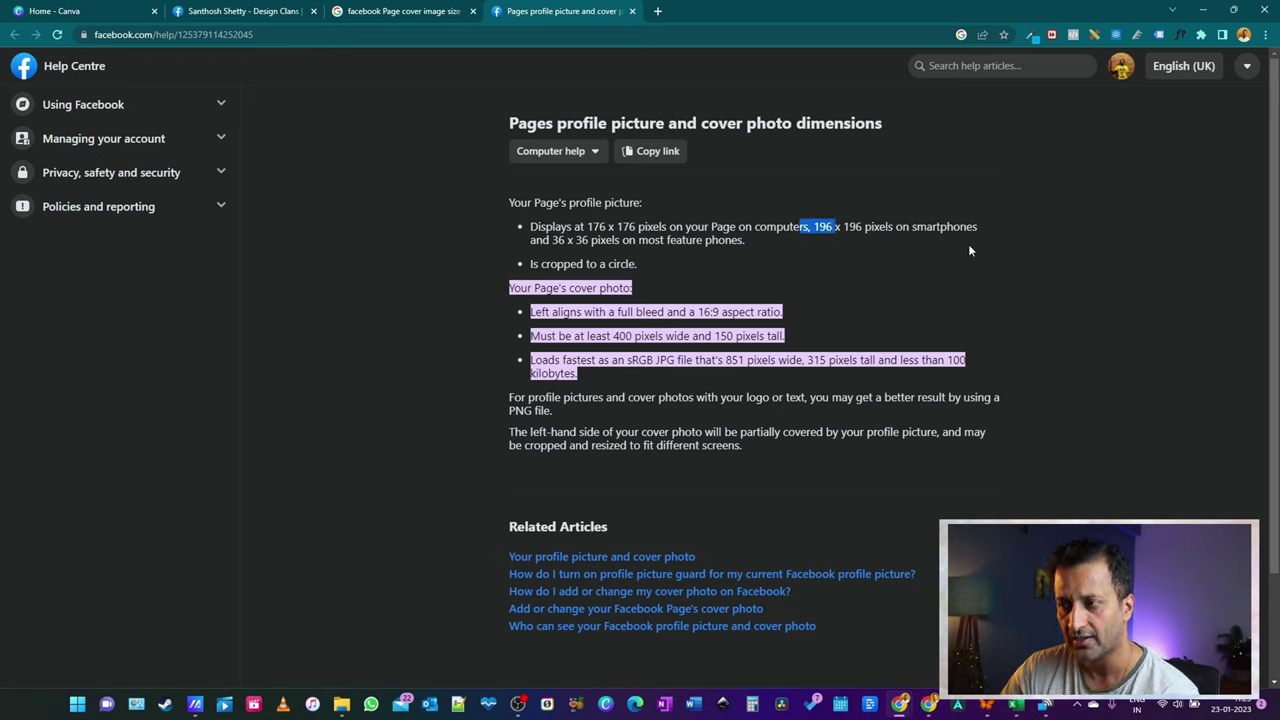
left_click(886, 236)
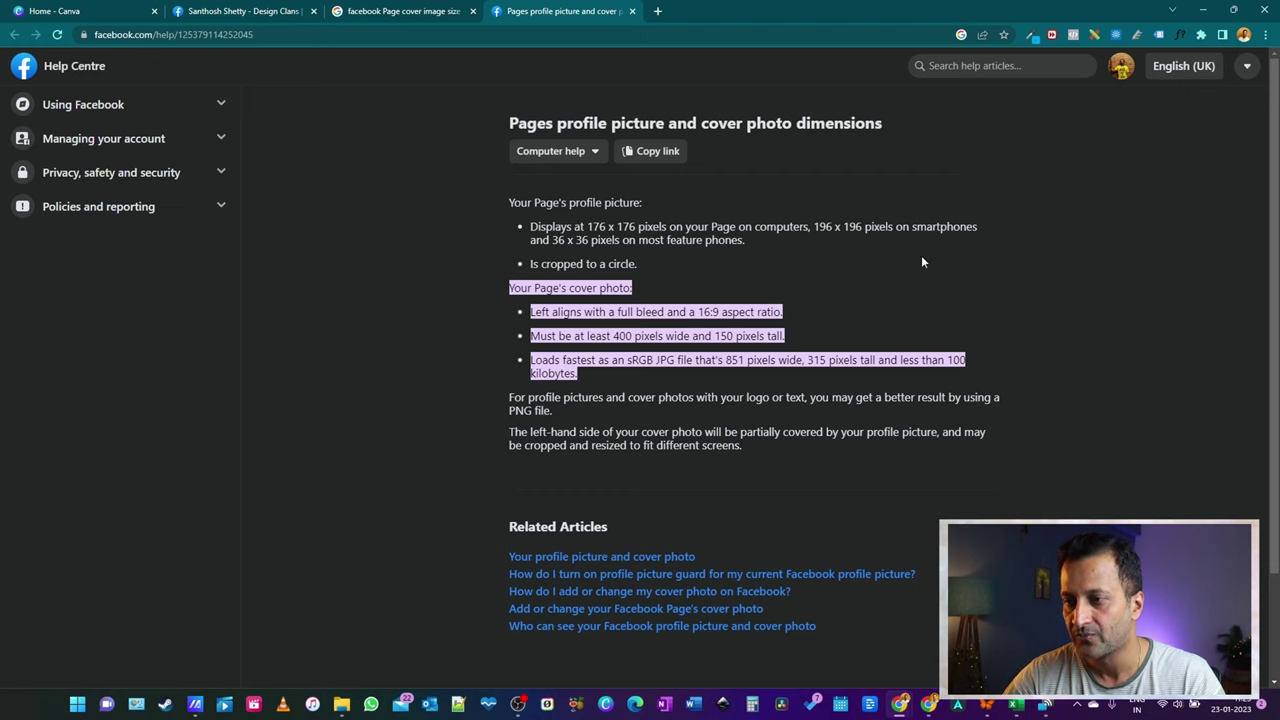
scroll(923, 262, "down", 2)
left_click_drag(649, 166, 511, 162)
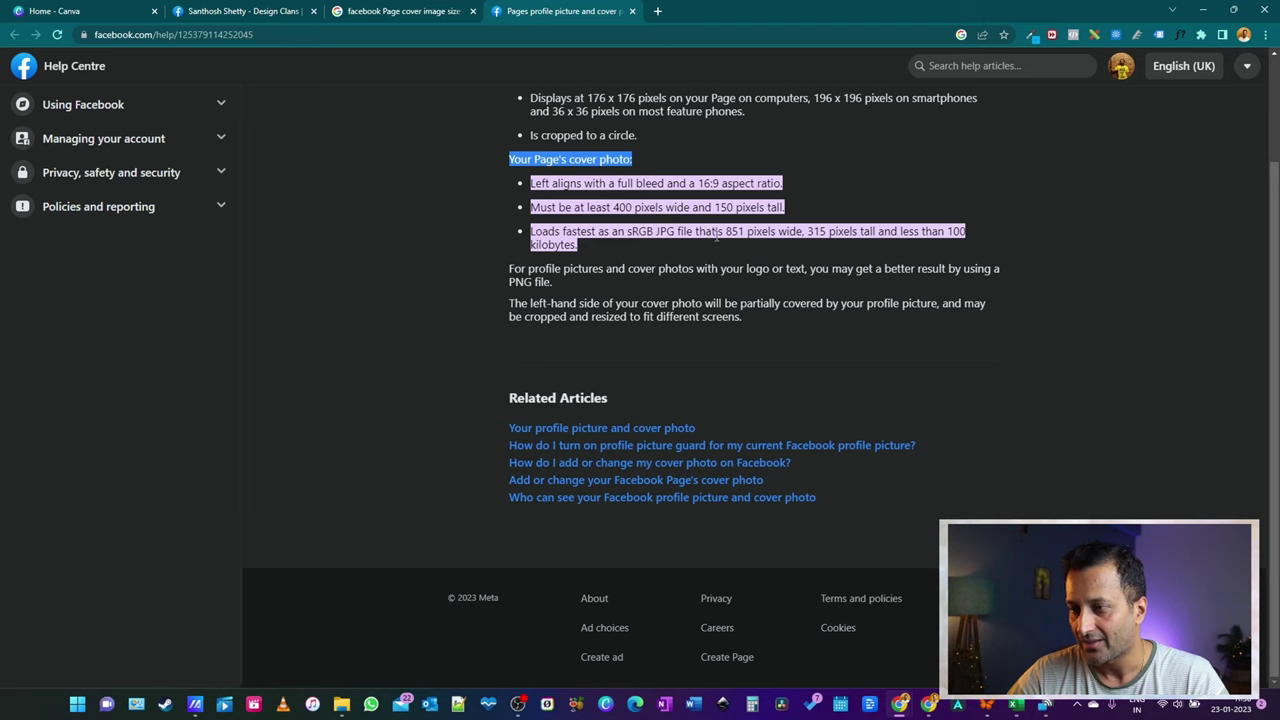
left_click_drag(725, 232, 795, 232)
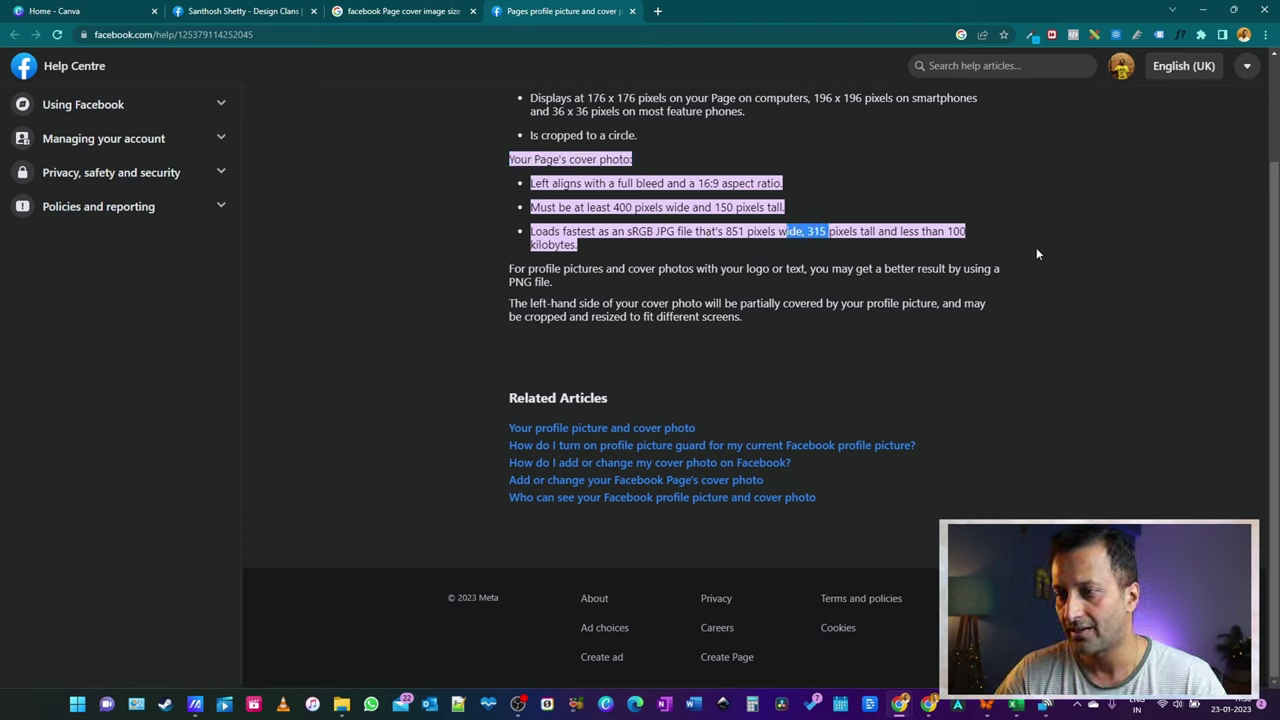
left_click_drag(968, 231, 742, 231)
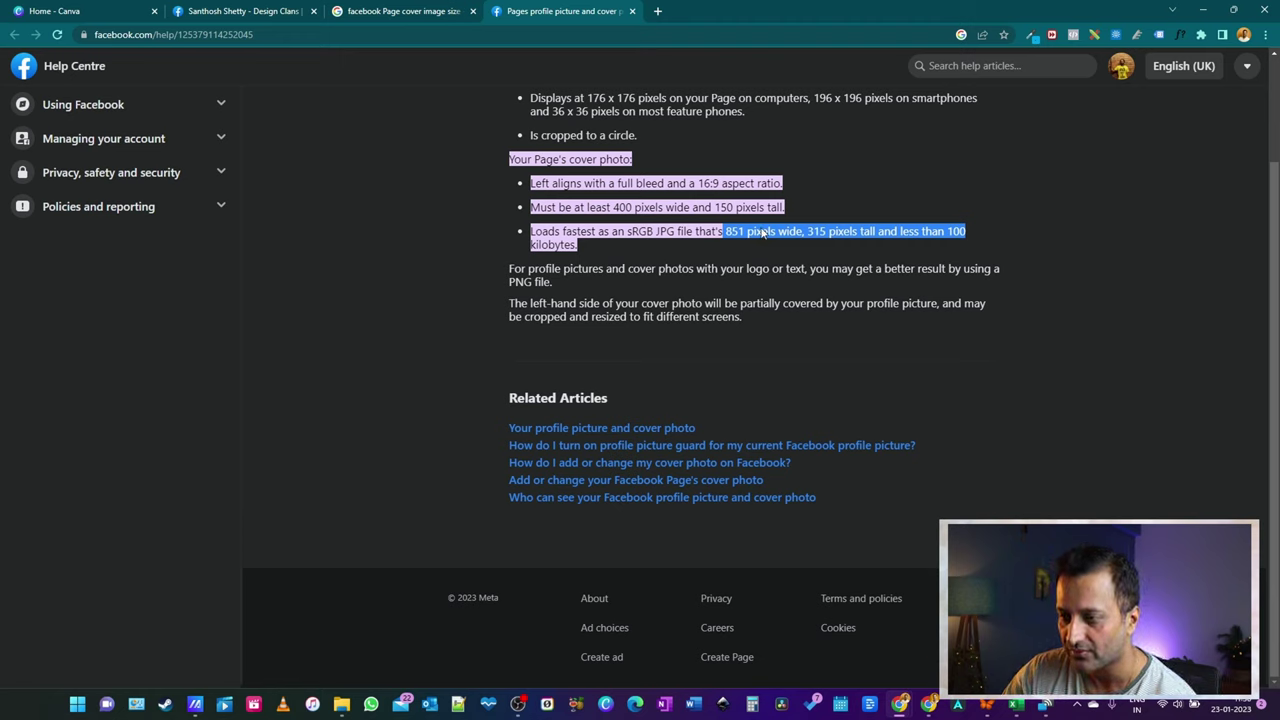
Search Canva's template library for "facebook cover" and browse the Facebook Cover templates
left_click(92, 7)
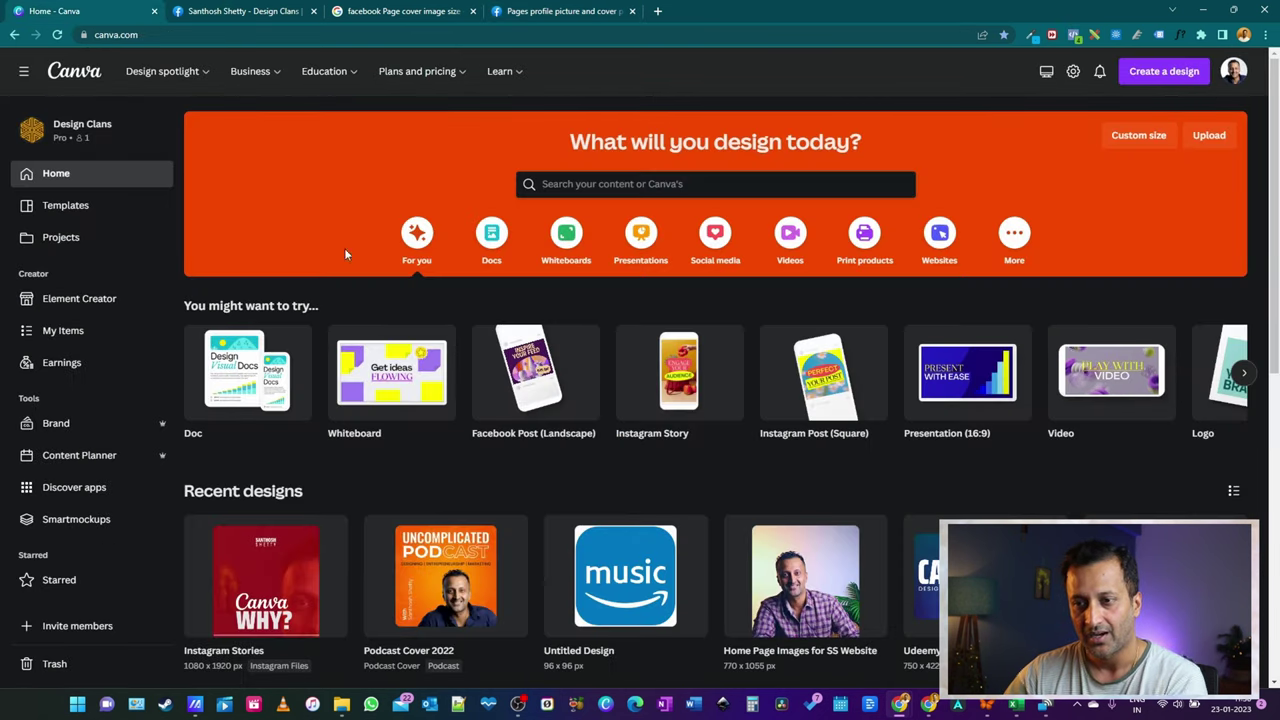
left_click(77, 205)
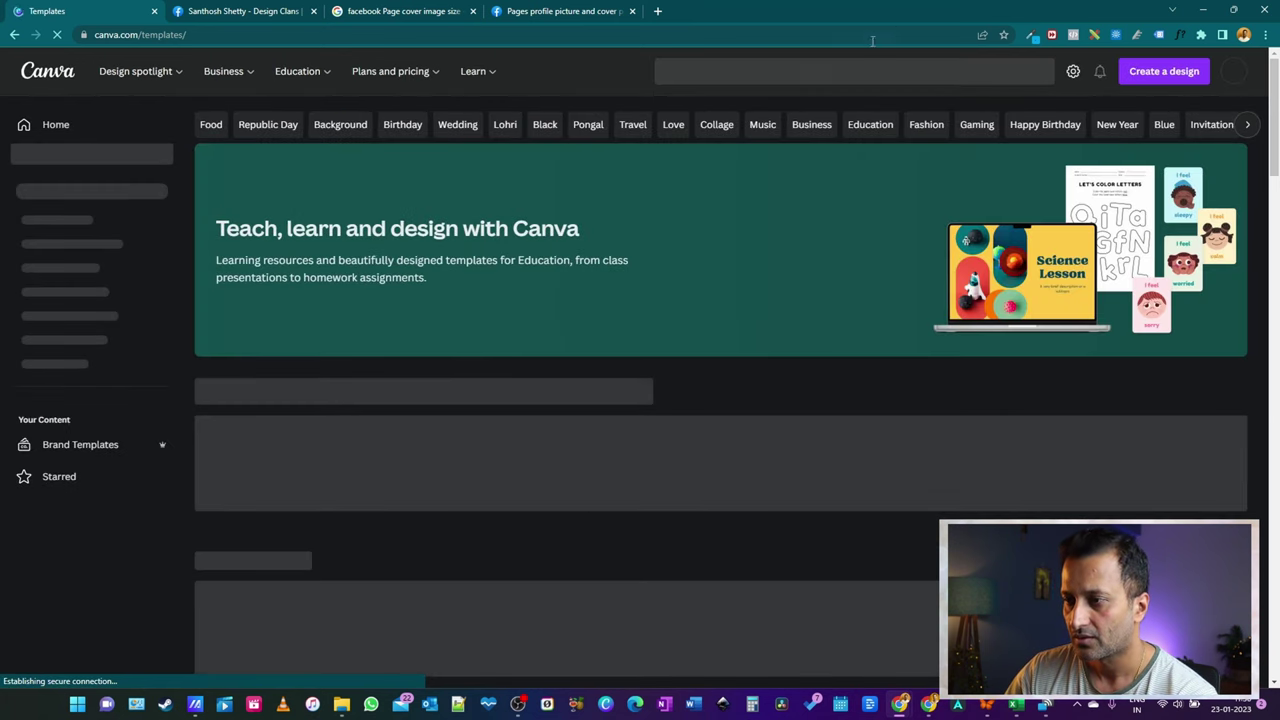
left_click(771, 70)
type("fa")
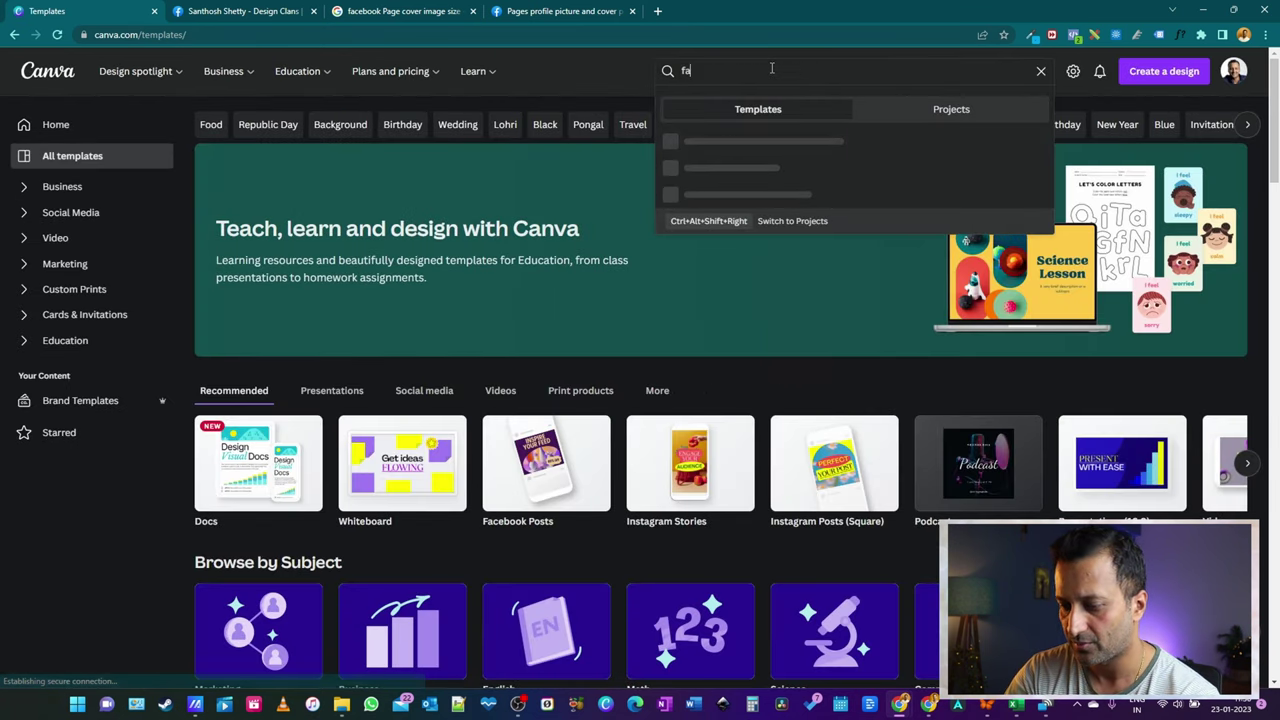
type("cebook cover")
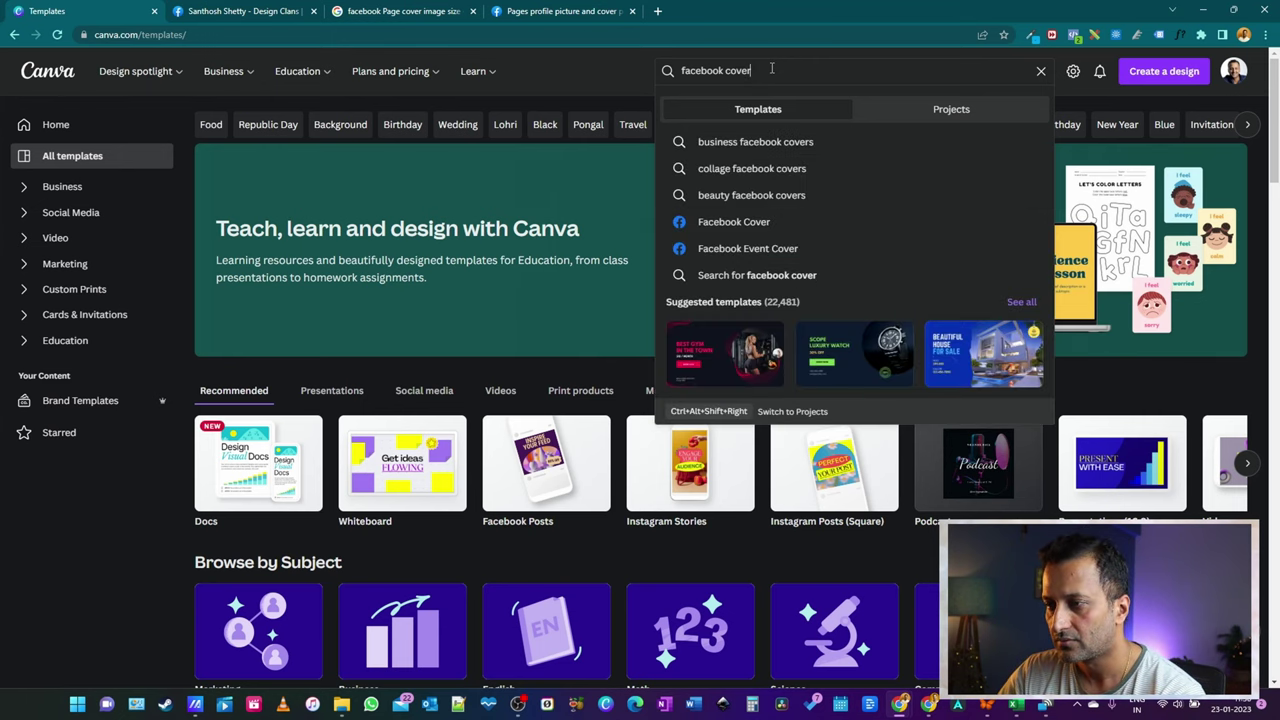
key("Return")
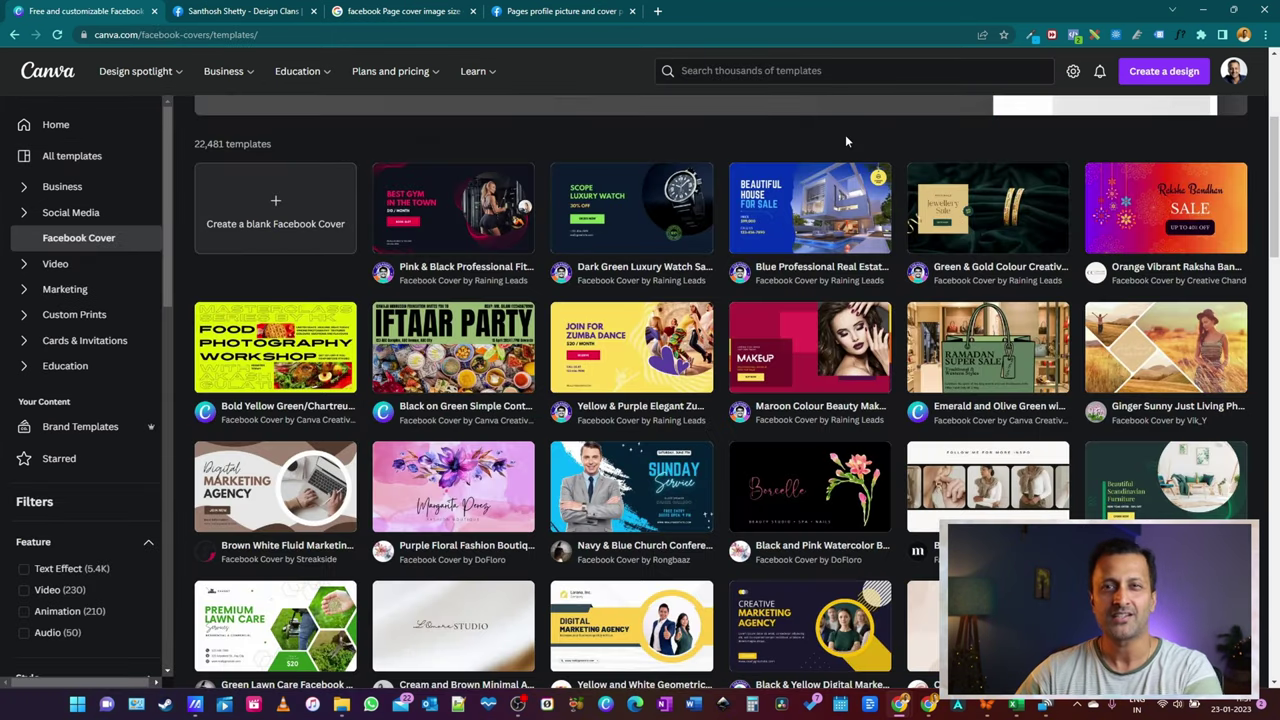
scroll(1075, 315, "down", 2)
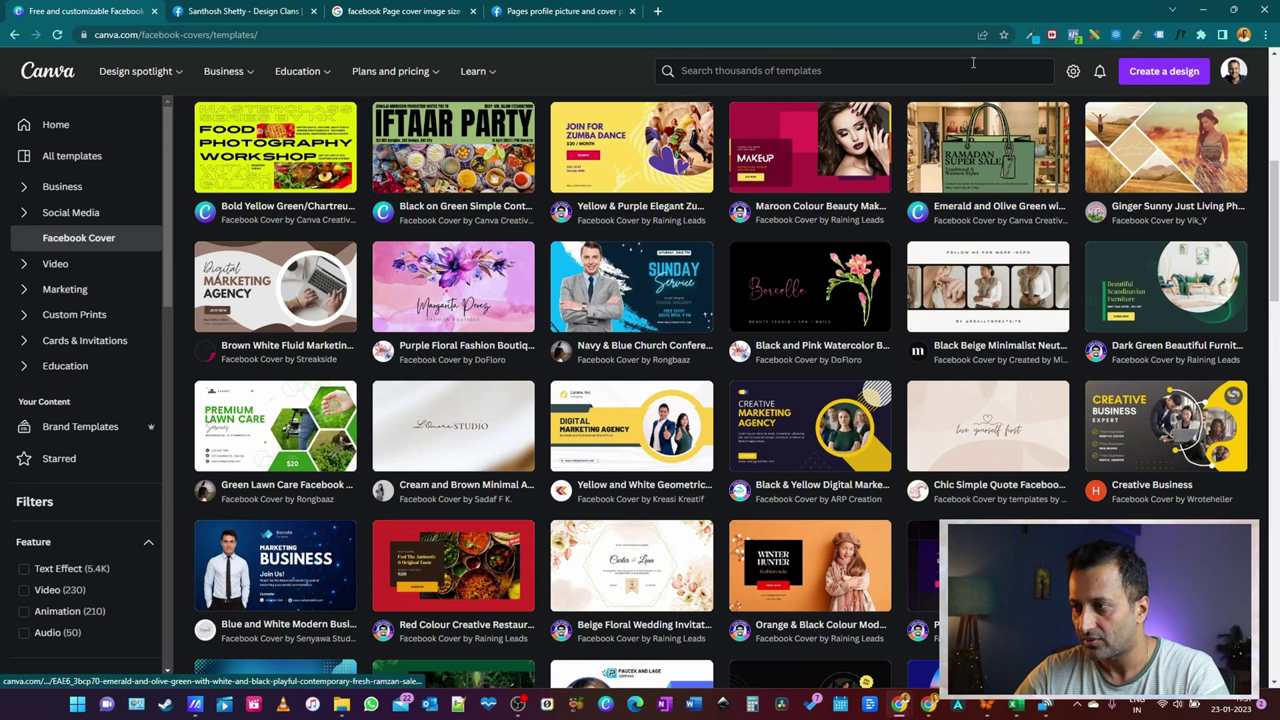
Create a blank custom-size Canva design 851 px wide and 315 px high, using Facebook's recommended cover photo dimensions
left_click(1190, 74)
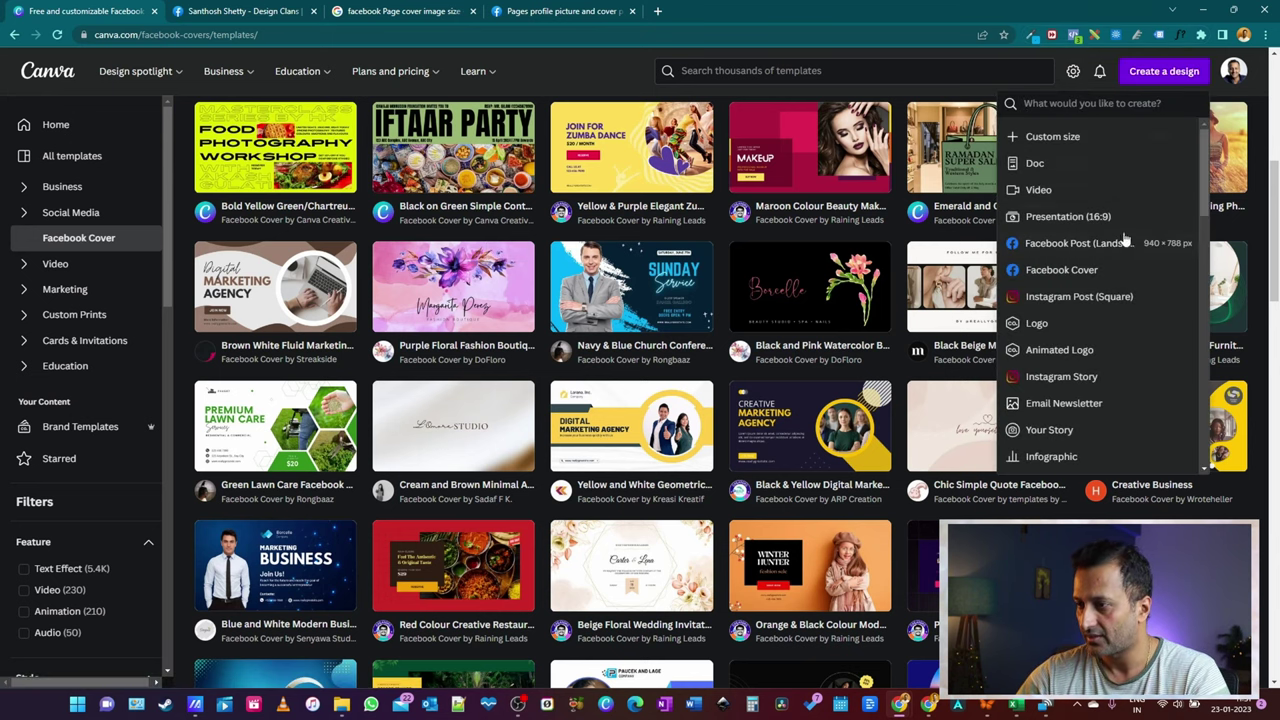
left_click(1055, 138)
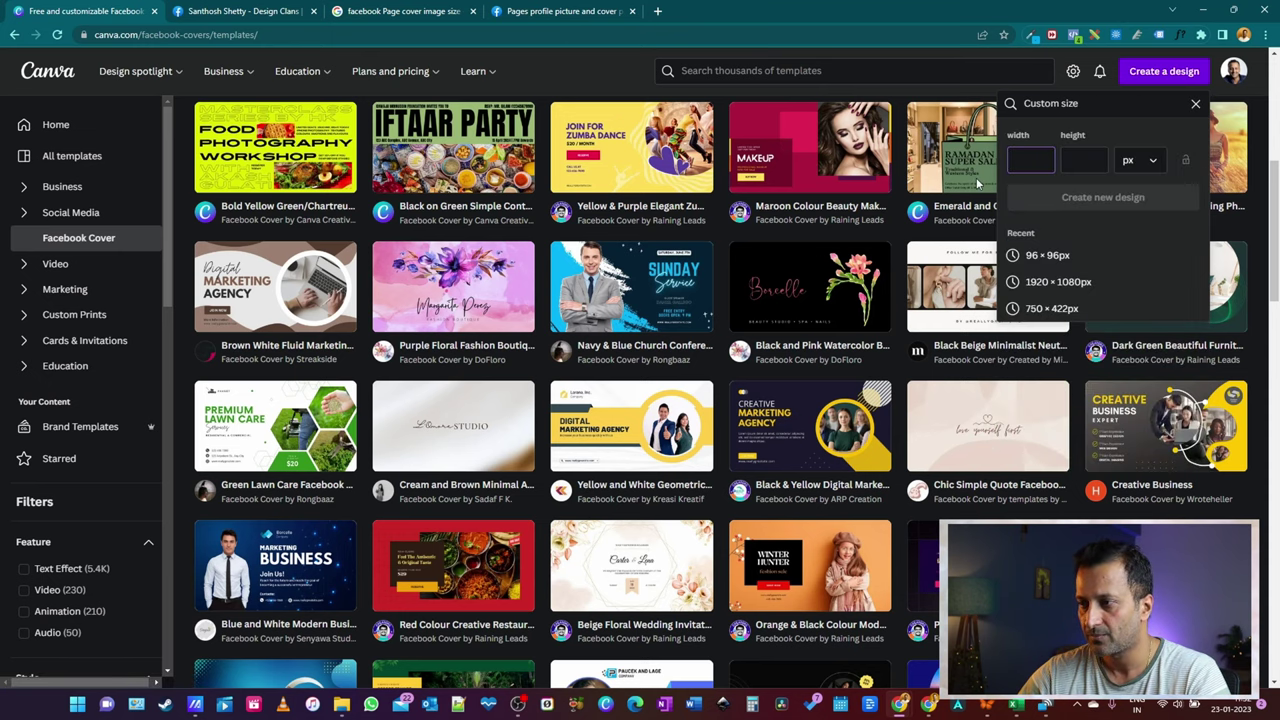
left_click(519, 12)
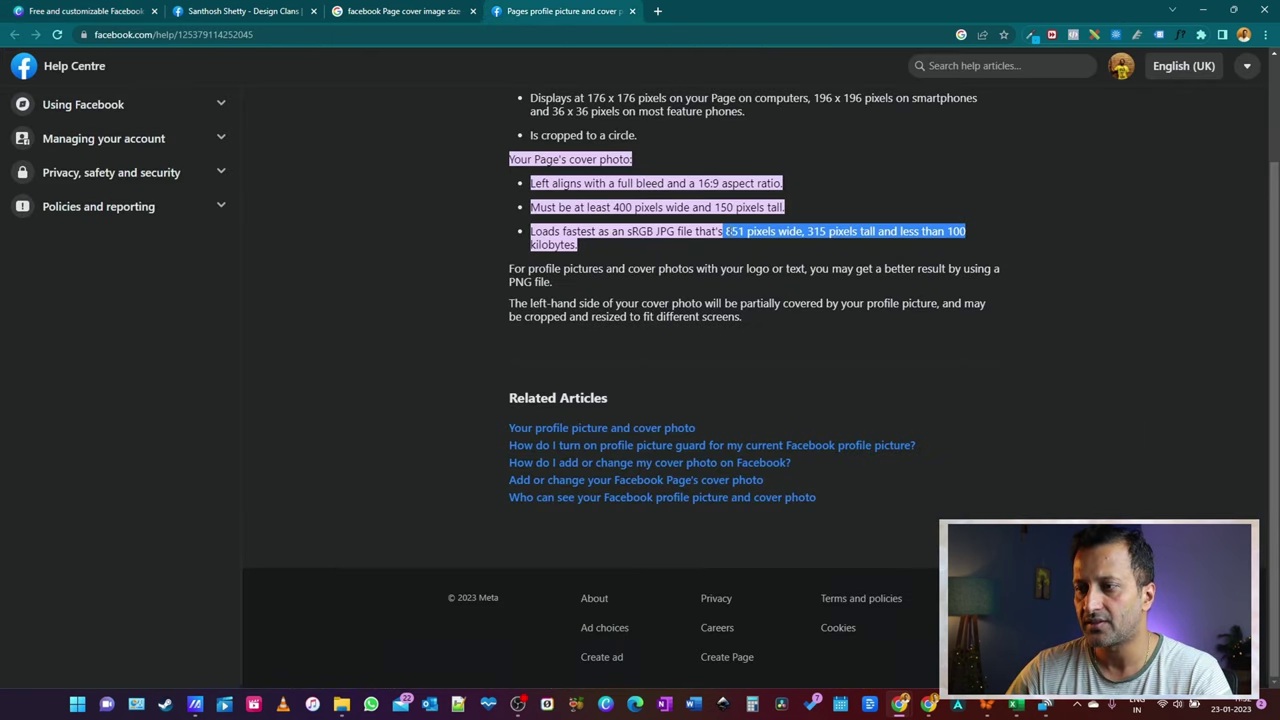
left_click(230, 11)
left_click(8, 10)
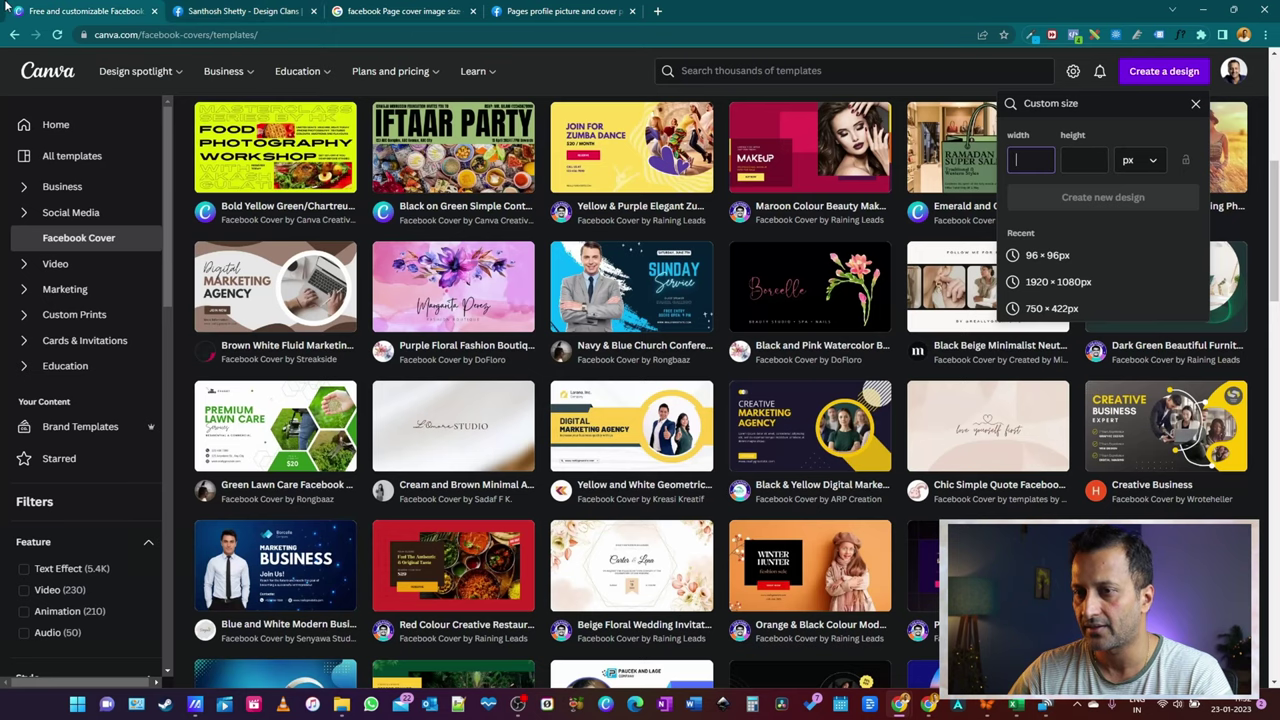
left_click(1075, 170)
type("615")
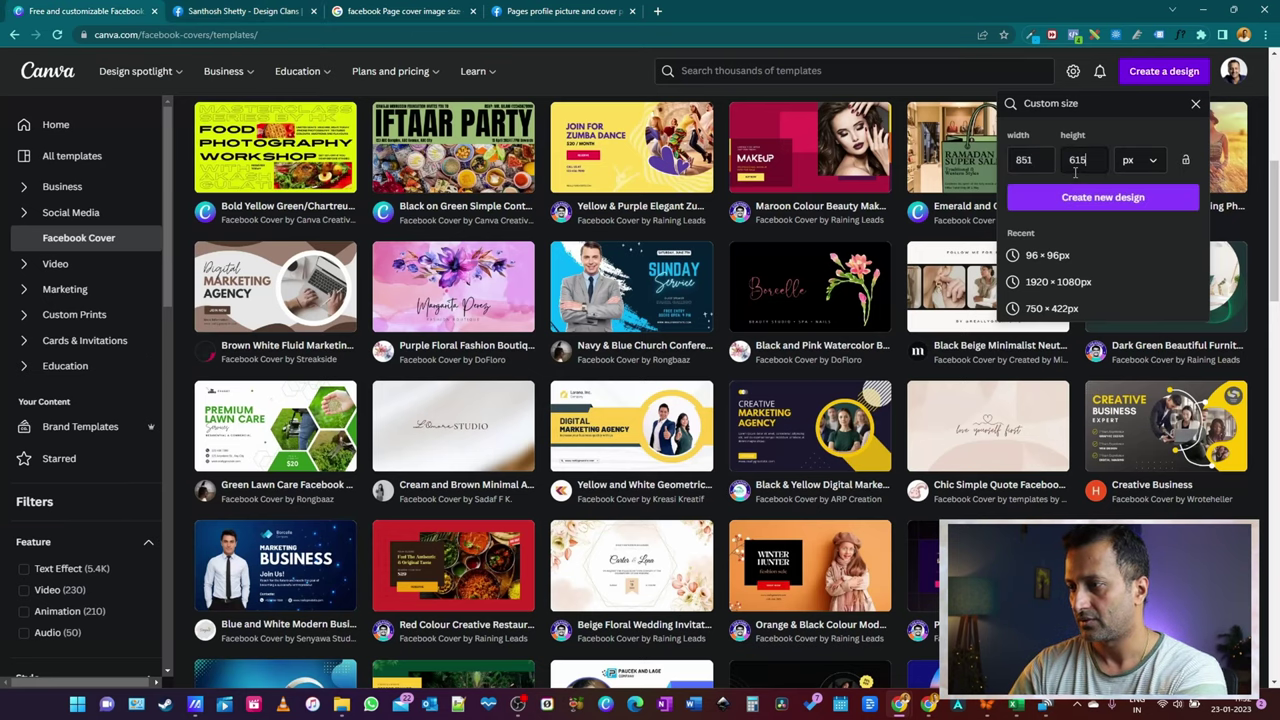
key("BackSpace")
key("BackSpace")
key("BackSpace")
type("315")
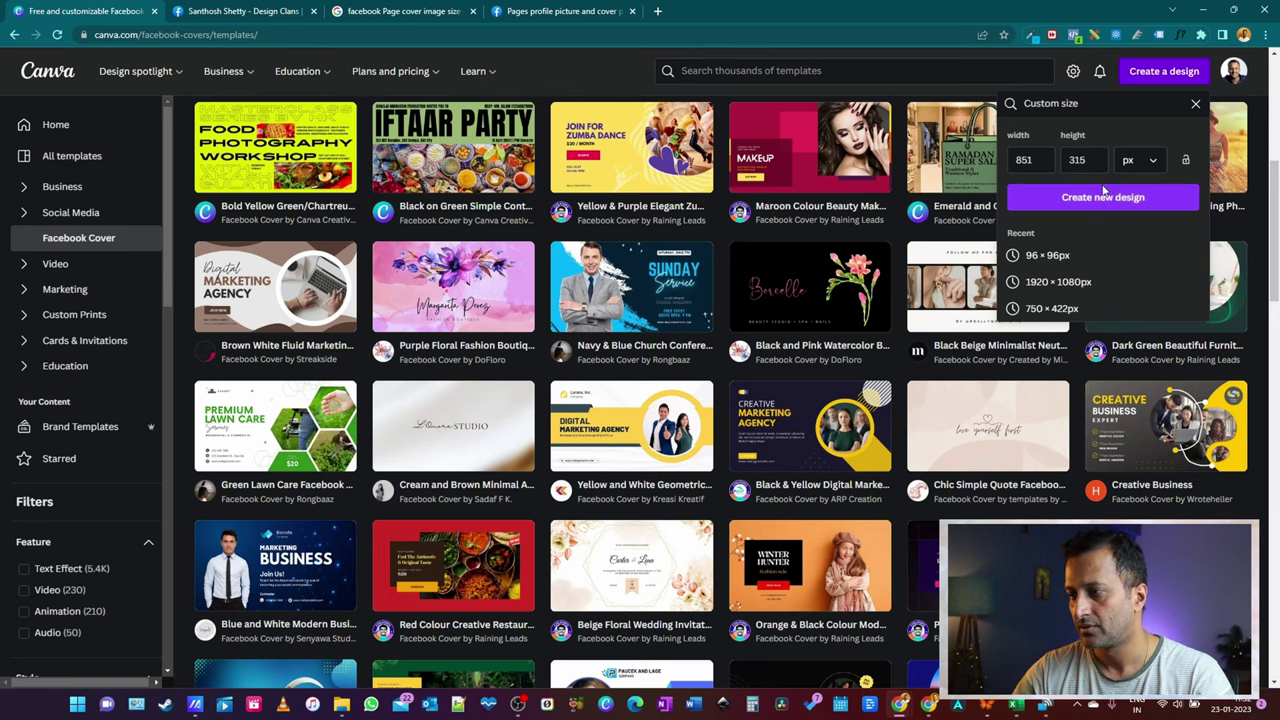
left_click(1098, 196)
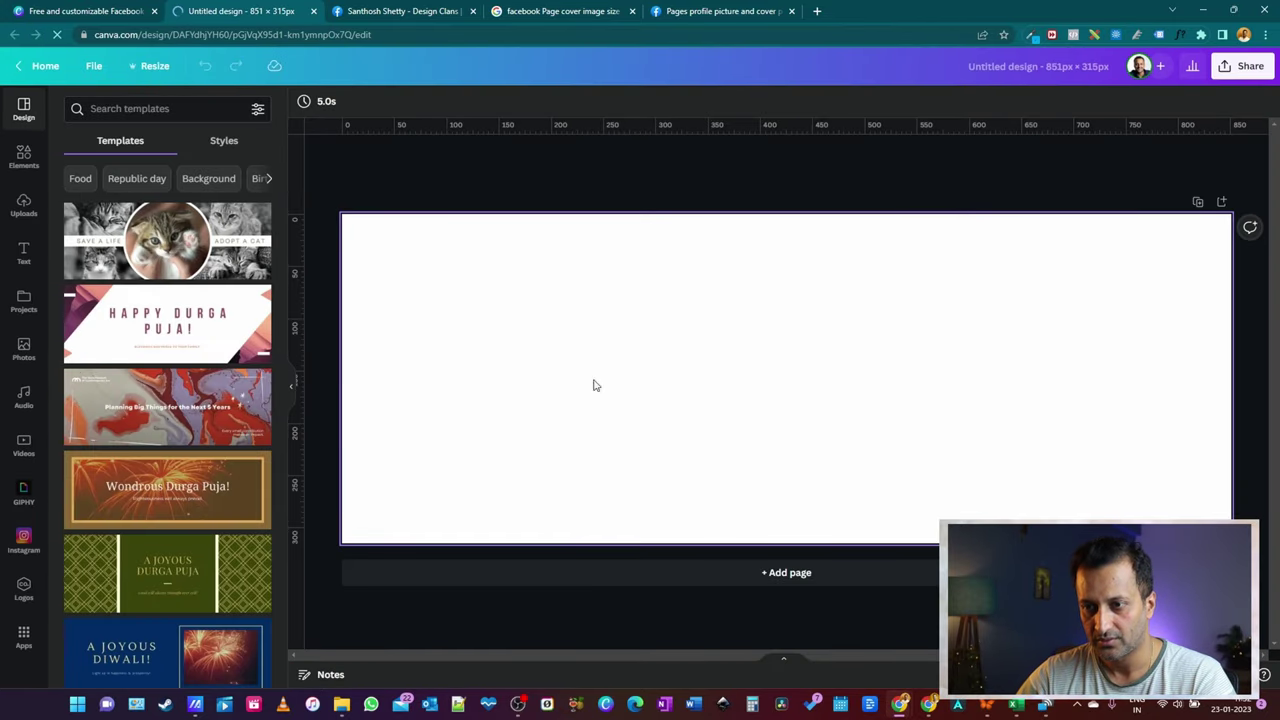
Search Canva for the existing "Facebook COver" 1920 × 731 px design, open it and view the orange "Uncomplicated Designing" cover on page 11
left_click(76, 12)
left_click(787, 68)
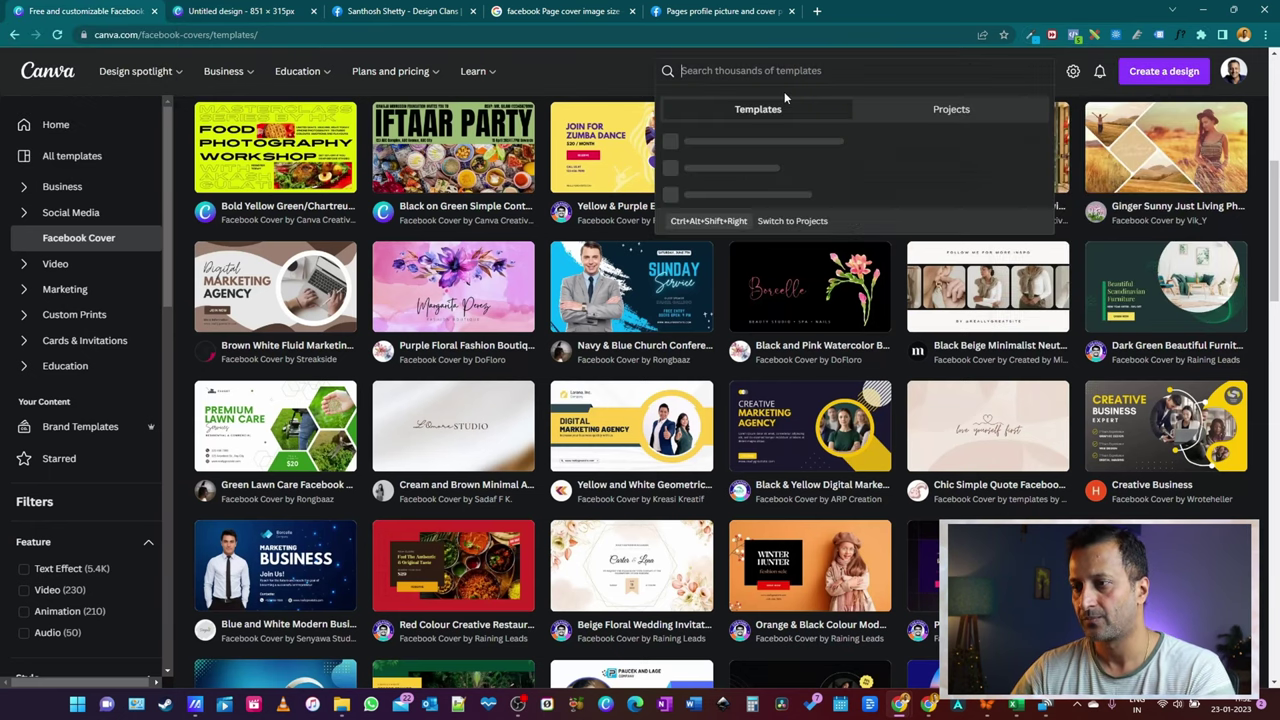
left_click(52, 134)
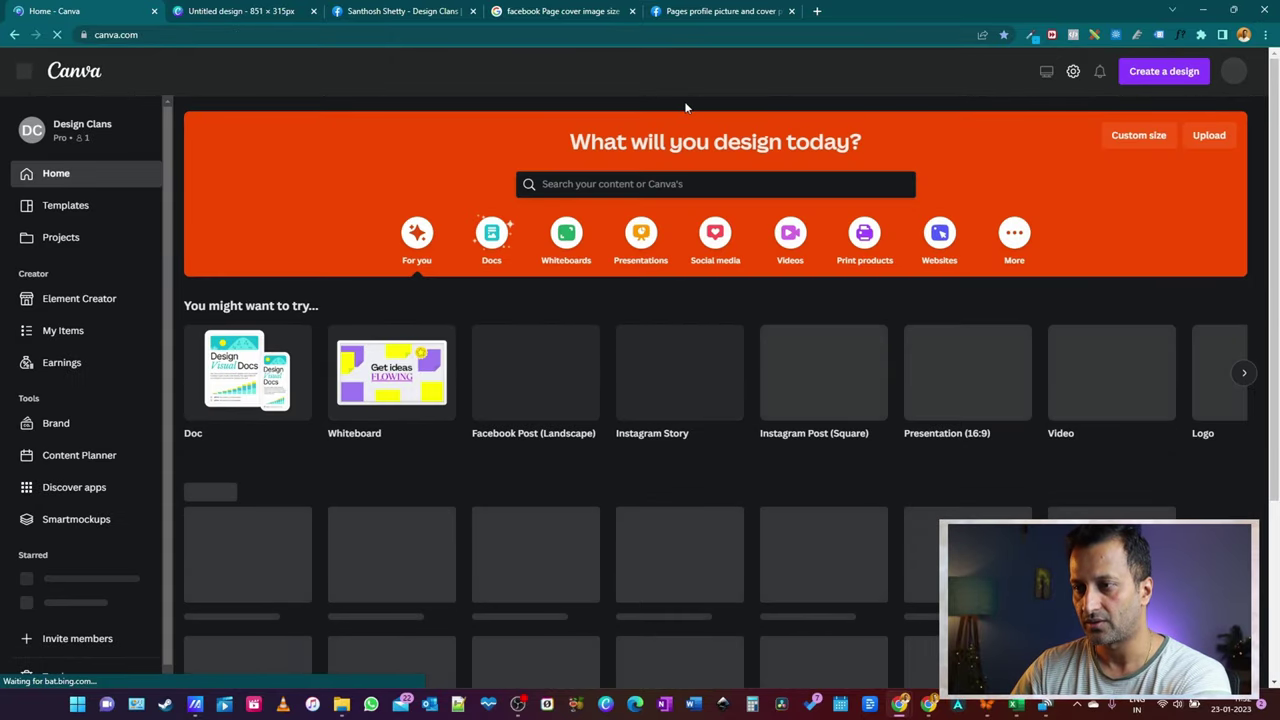
left_click(664, 184)
type("facebook")
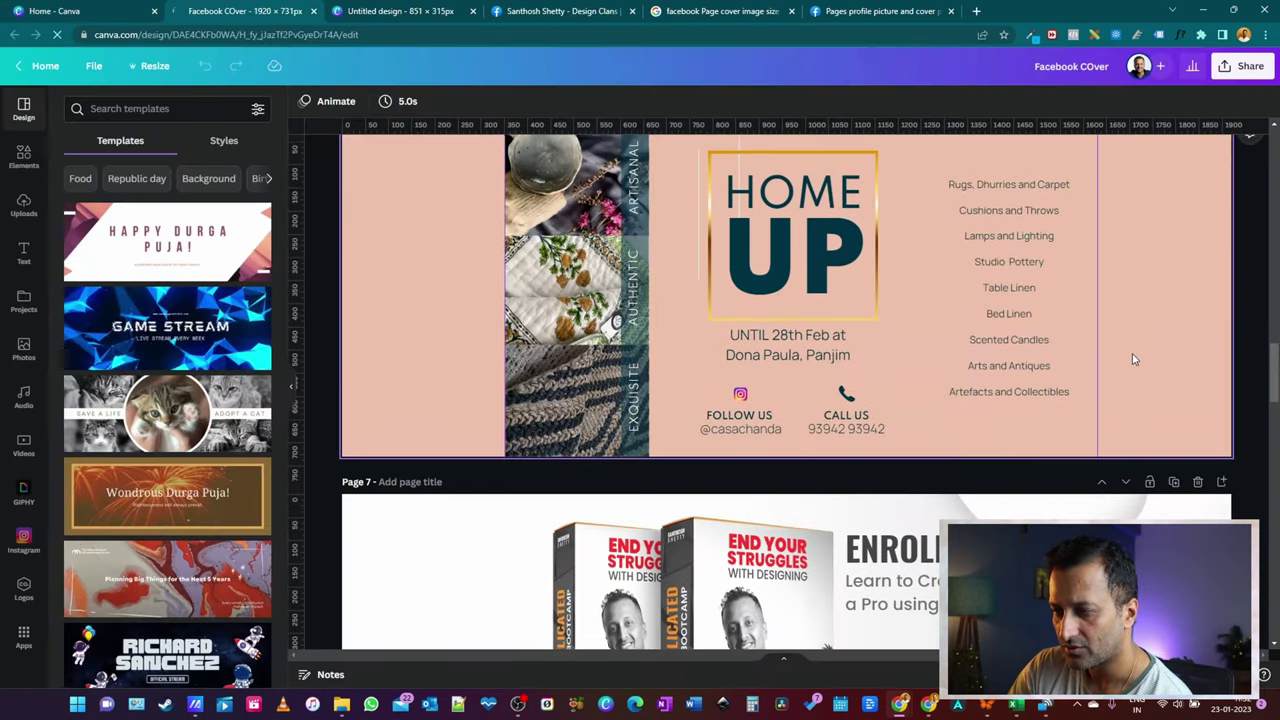
scroll(1133, 359, "down", 20)
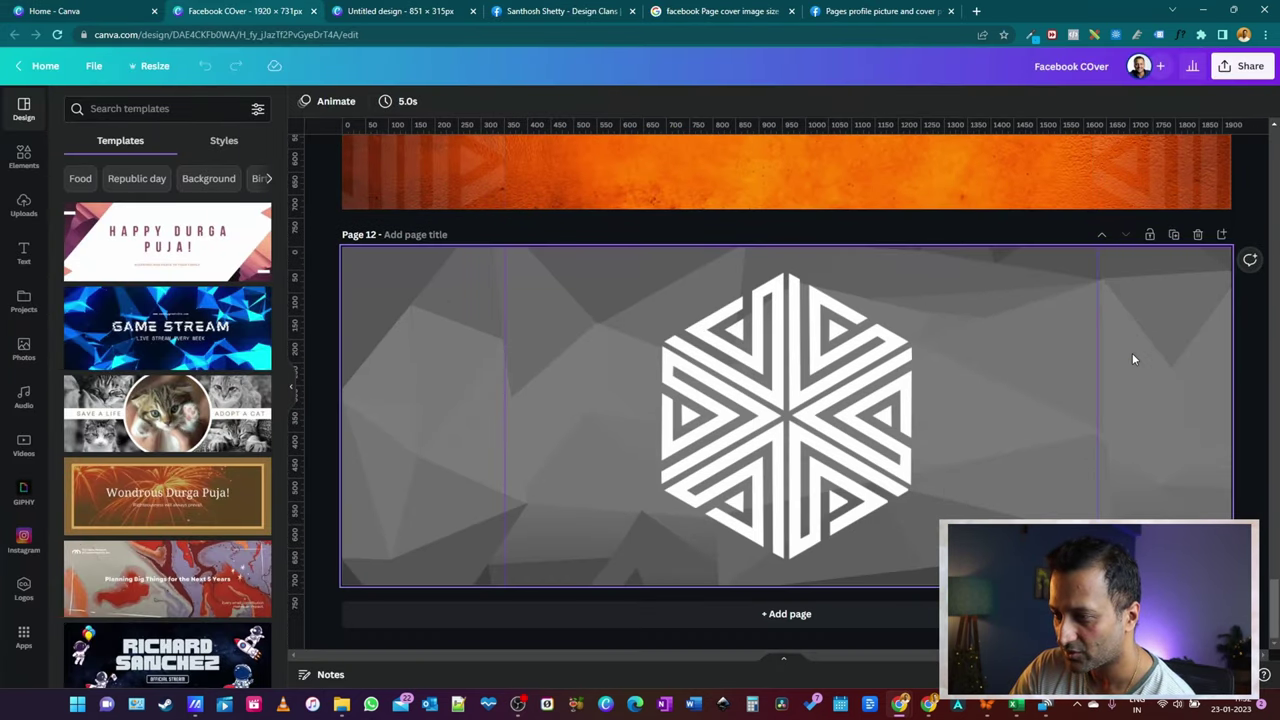
scroll(1133, 358, "up", 5)
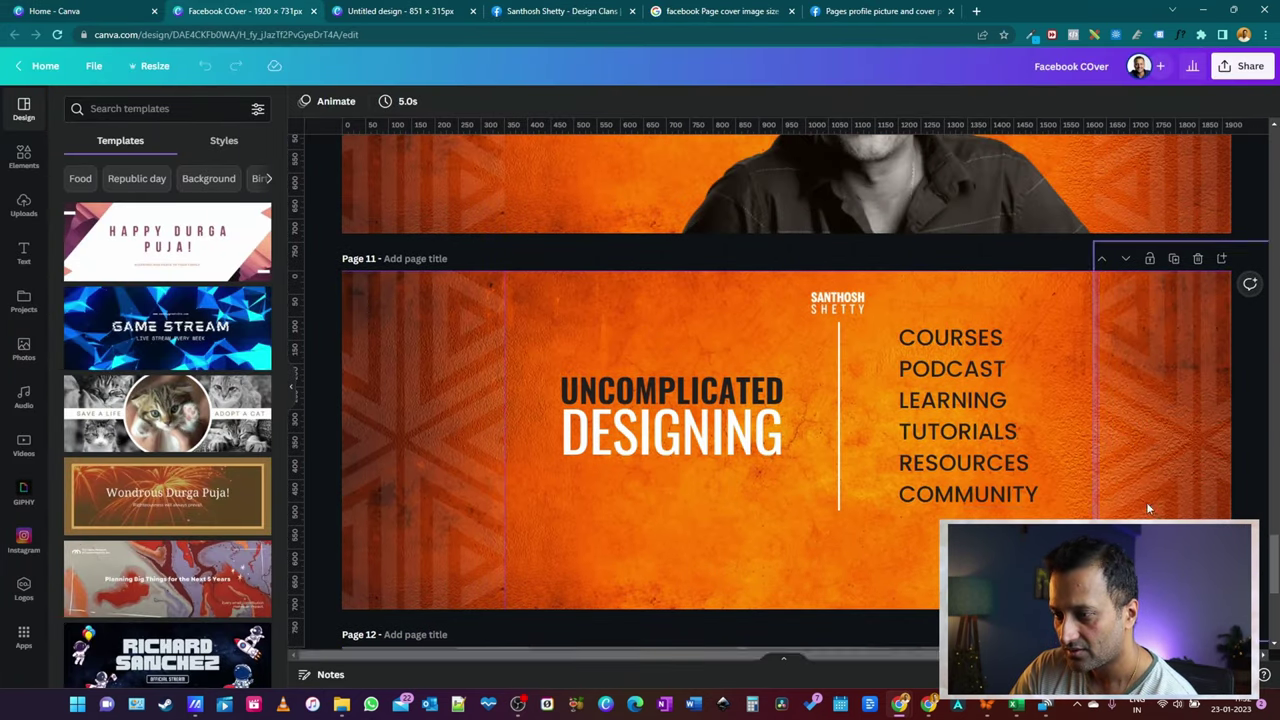
Copy the services text list from page 11 of "Facebook COver" into the blank 851 × 315 px design, shrunk and placed near the right edge
left_click(1148, 508)
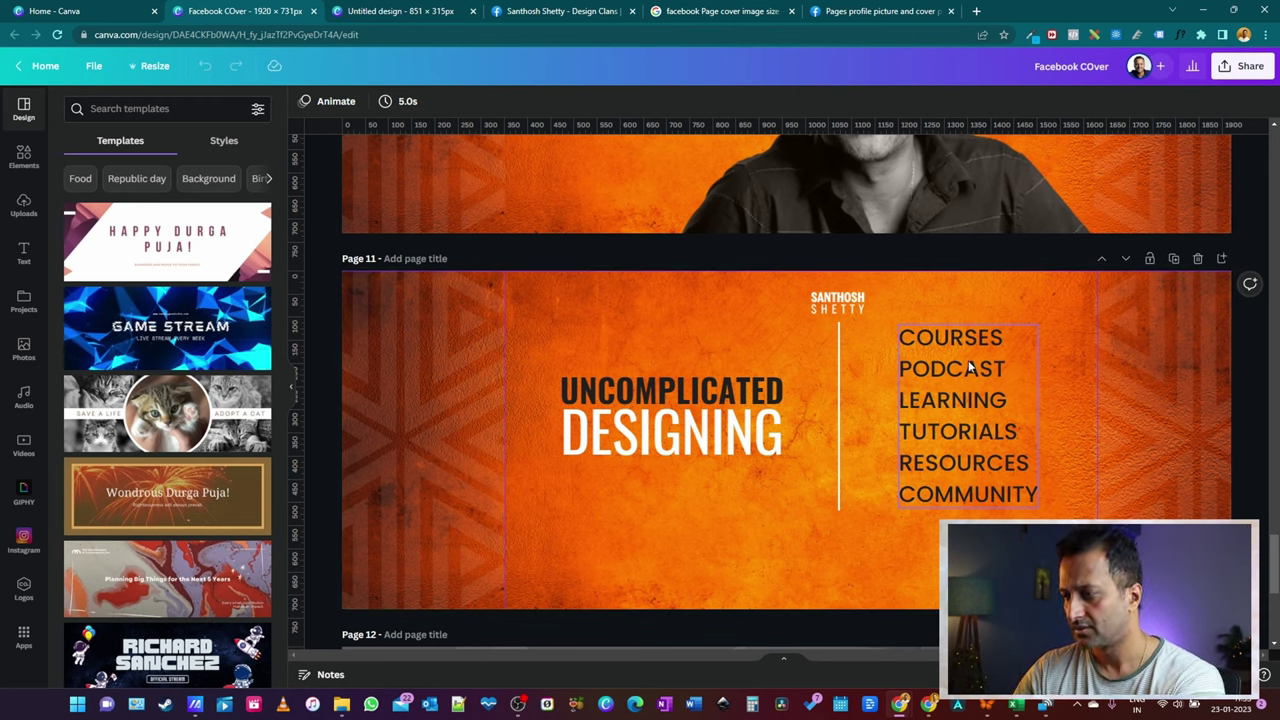
left_click(953, 433)
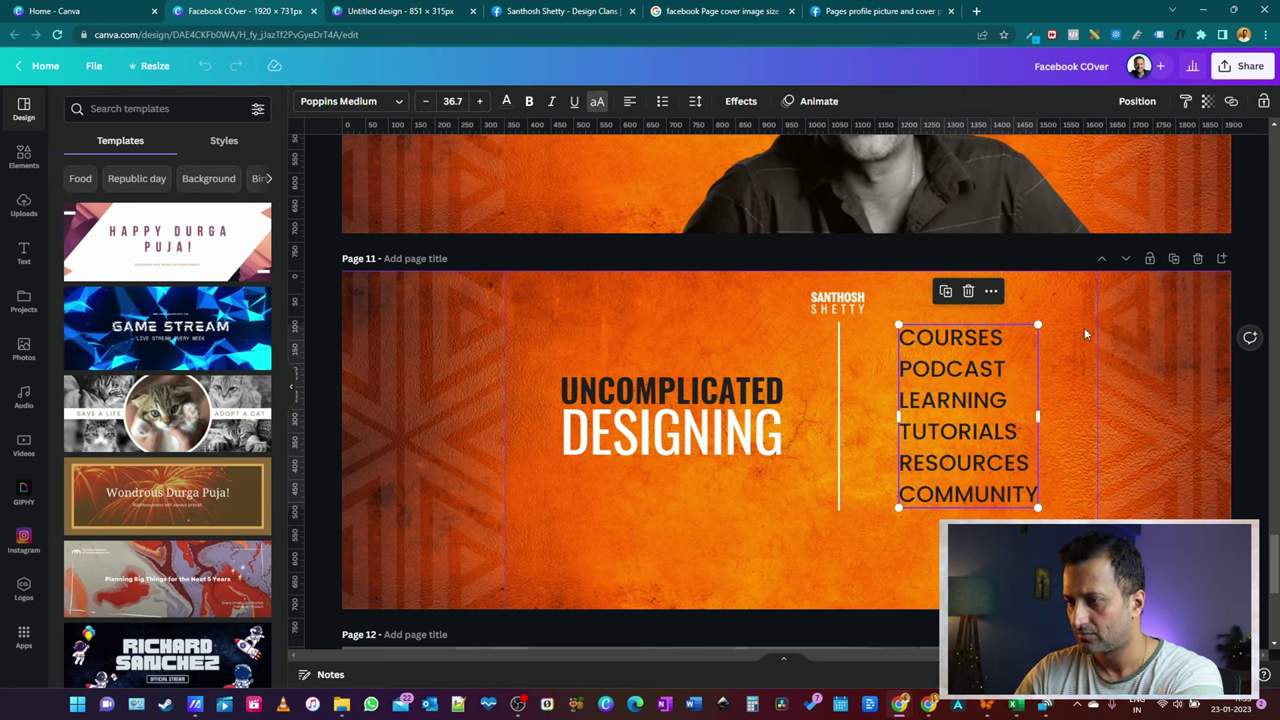
left_click(400, 11)
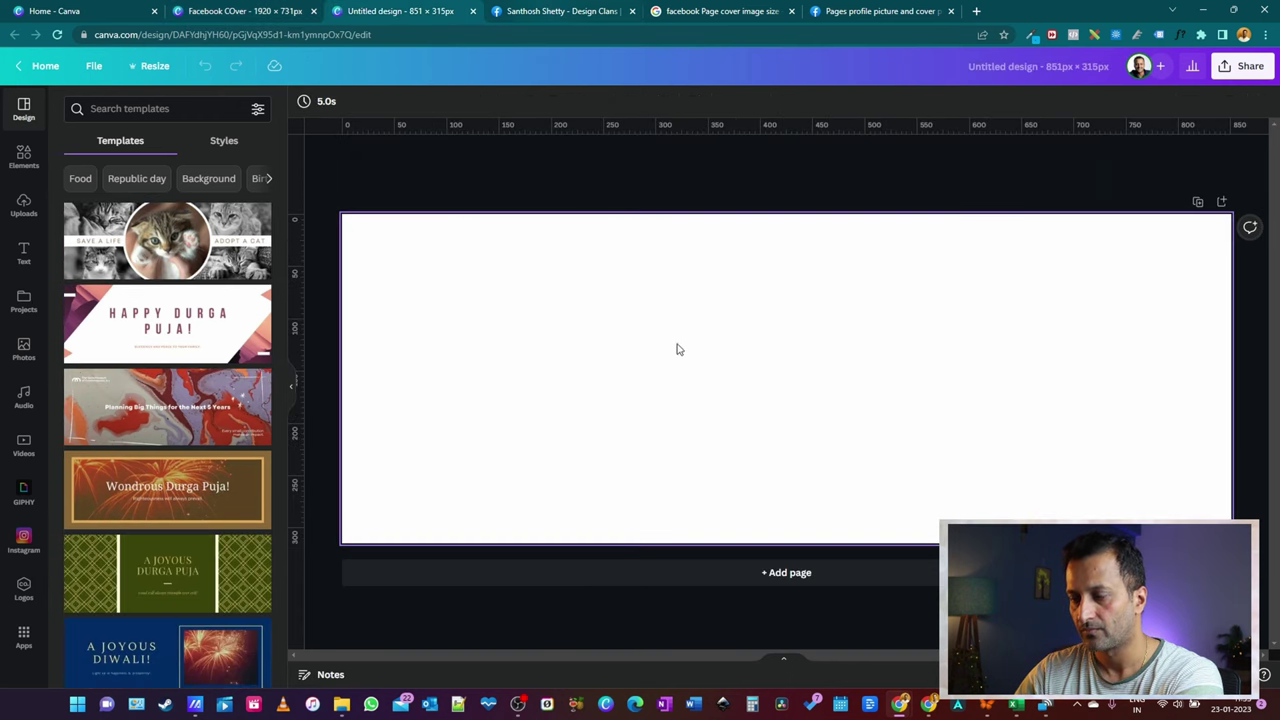
key("ctrl+v")
left_click(931, 354)
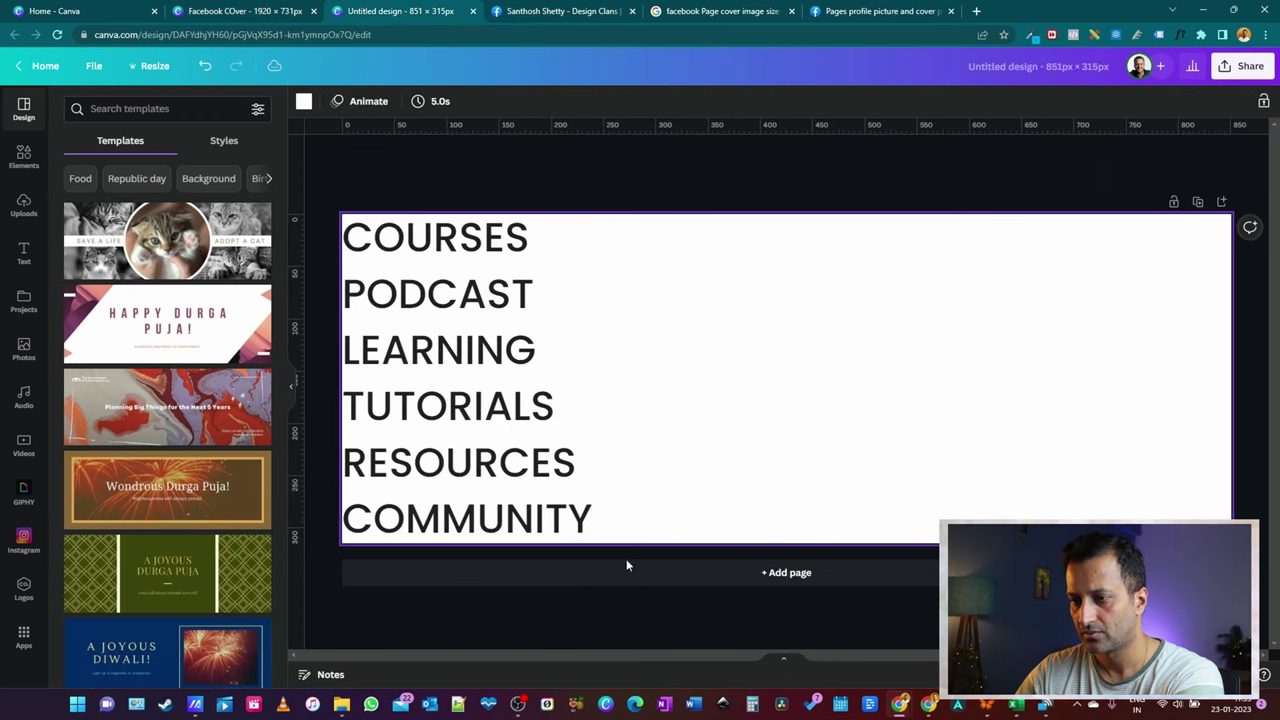
left_click(483, 415)
left_click_drag(483, 415, 1108, 452)
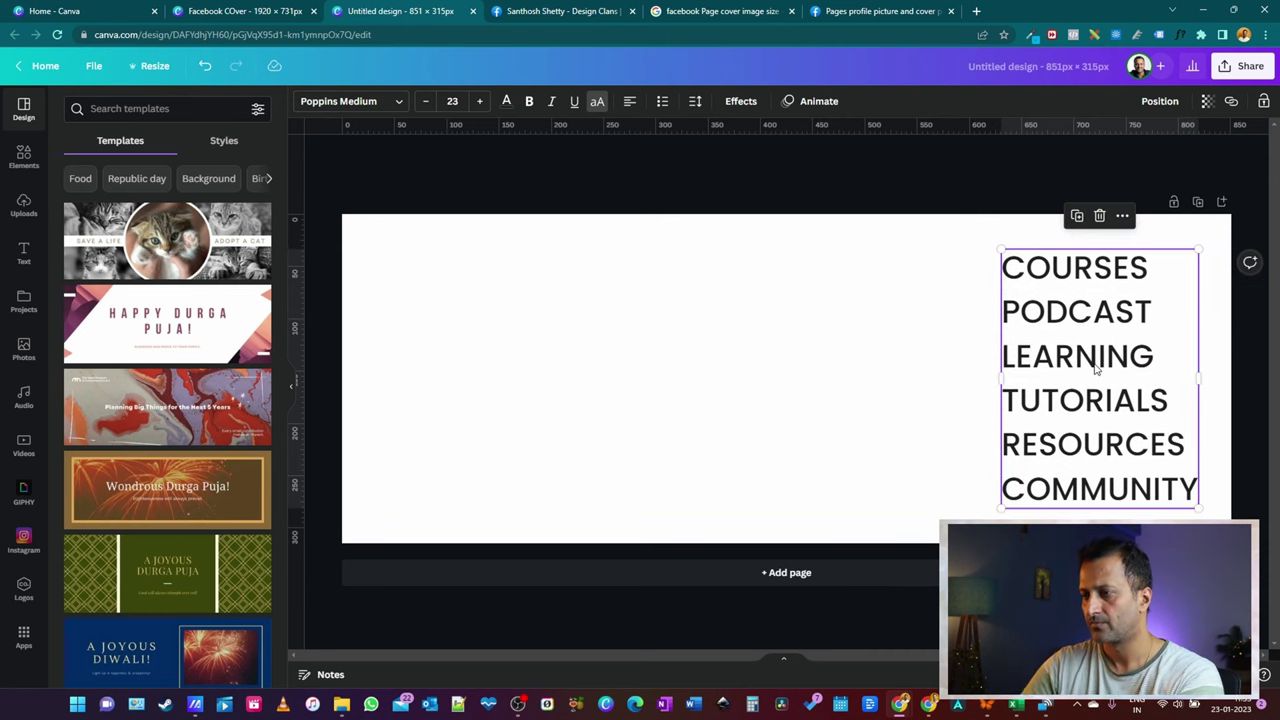
Remove the LEARNING line from the services text list and move the shortened list slightly down to centre it vertically
double_click(1100, 262)
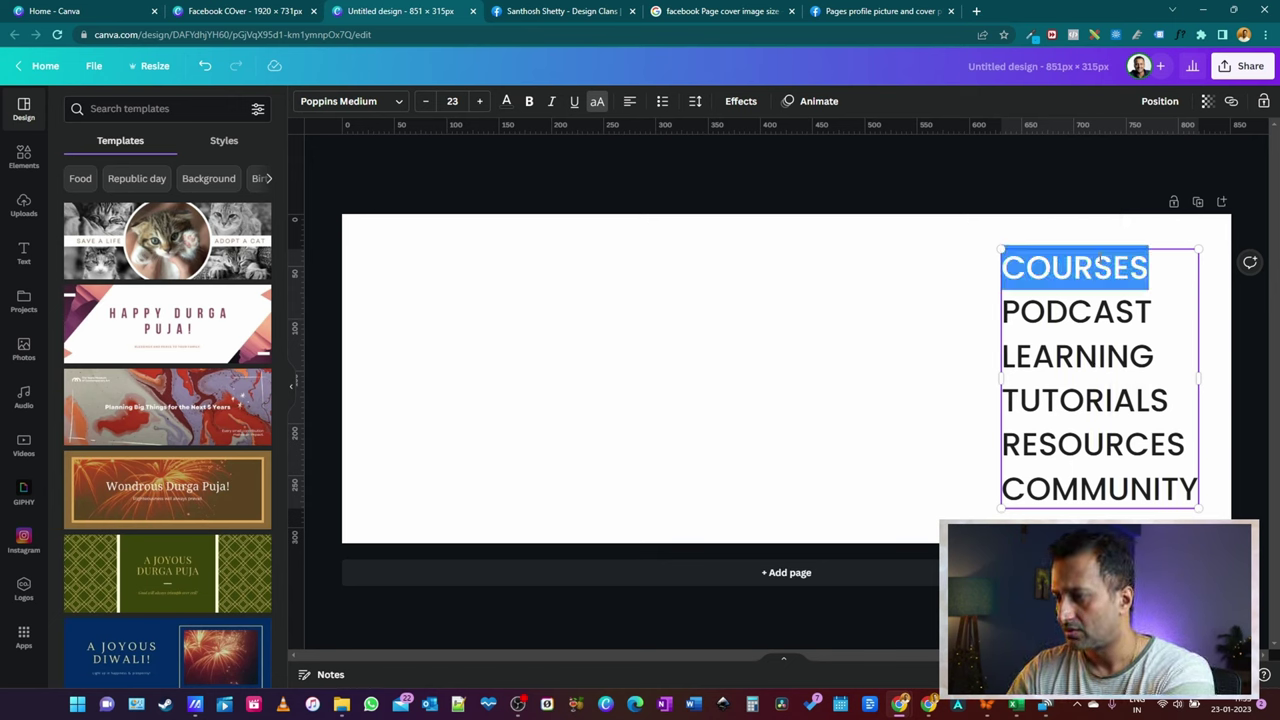
double_click(1076, 311)
left_click(1106, 356)
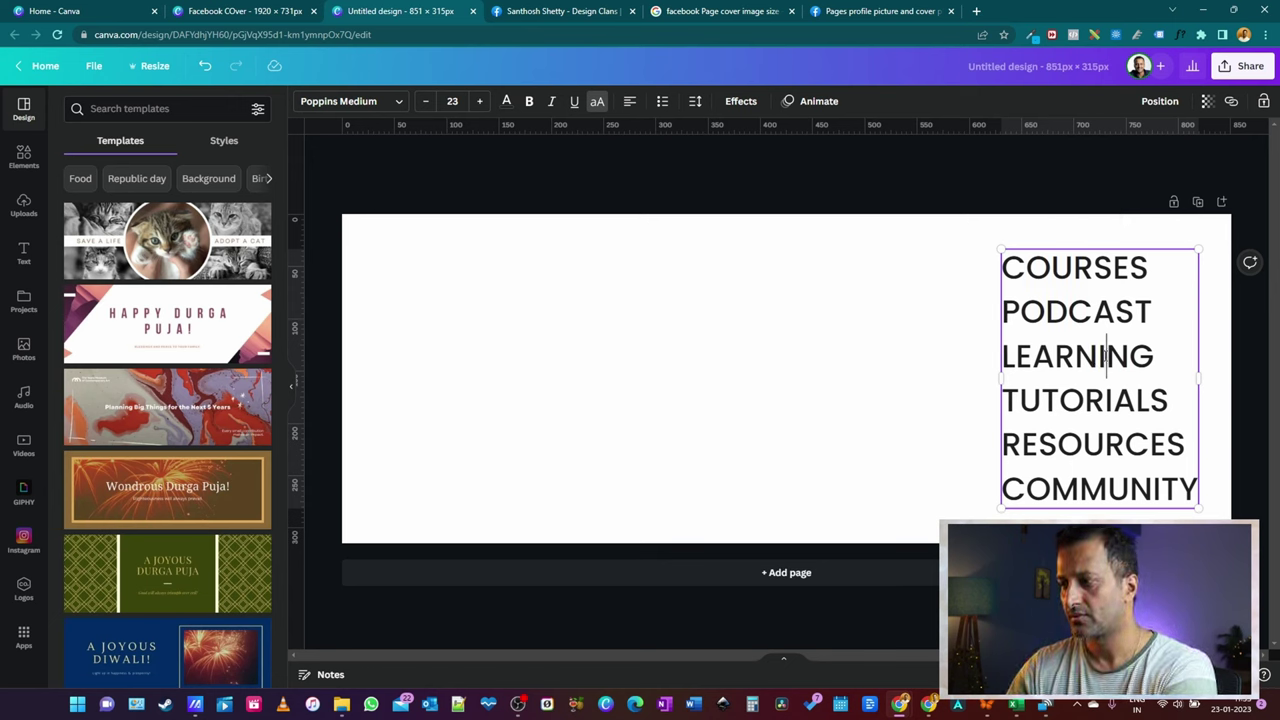
double_click(1106, 356)
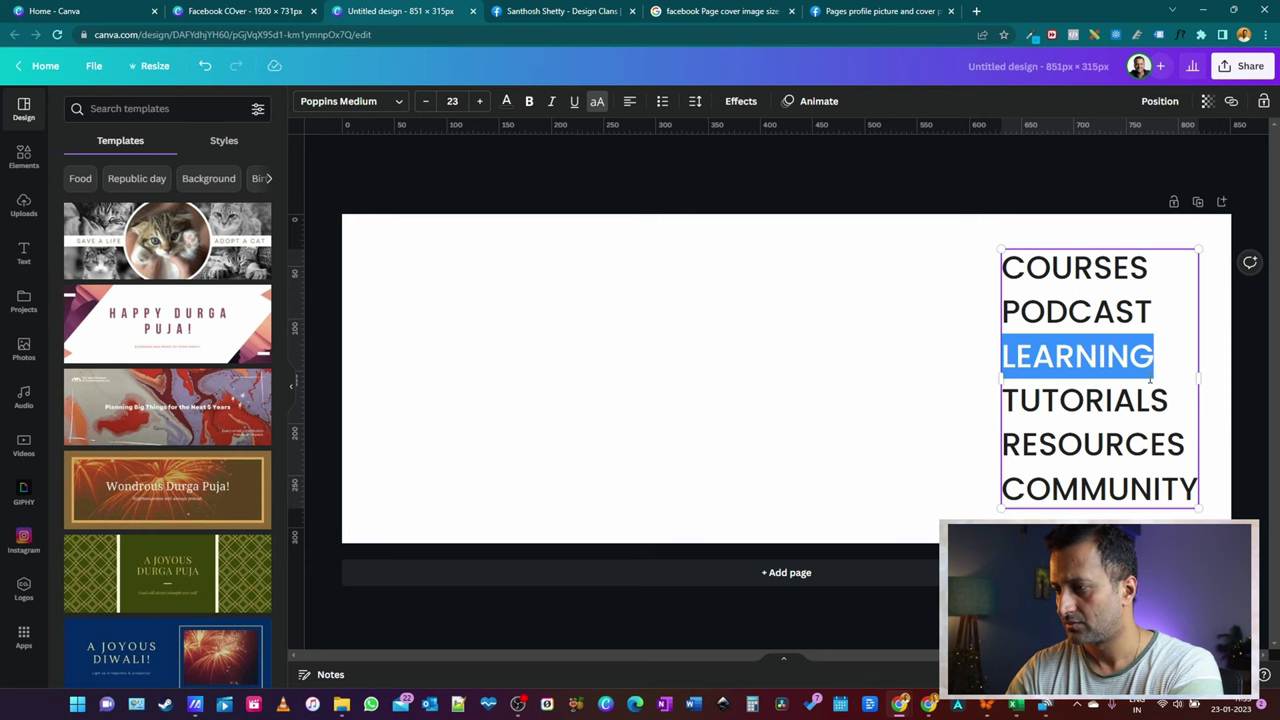
key("BackSpace")
key("BackSpace")
double_click(1105, 399)
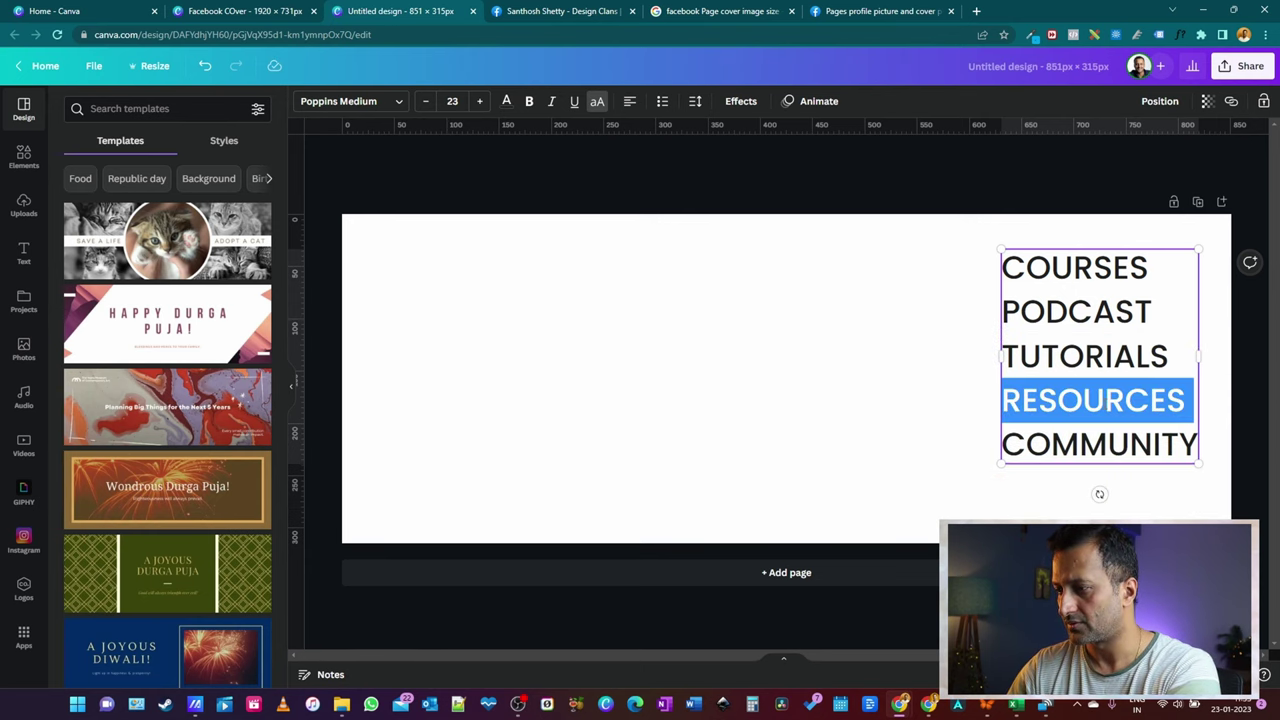
left_click(1106, 447)
left_click(546, 400)
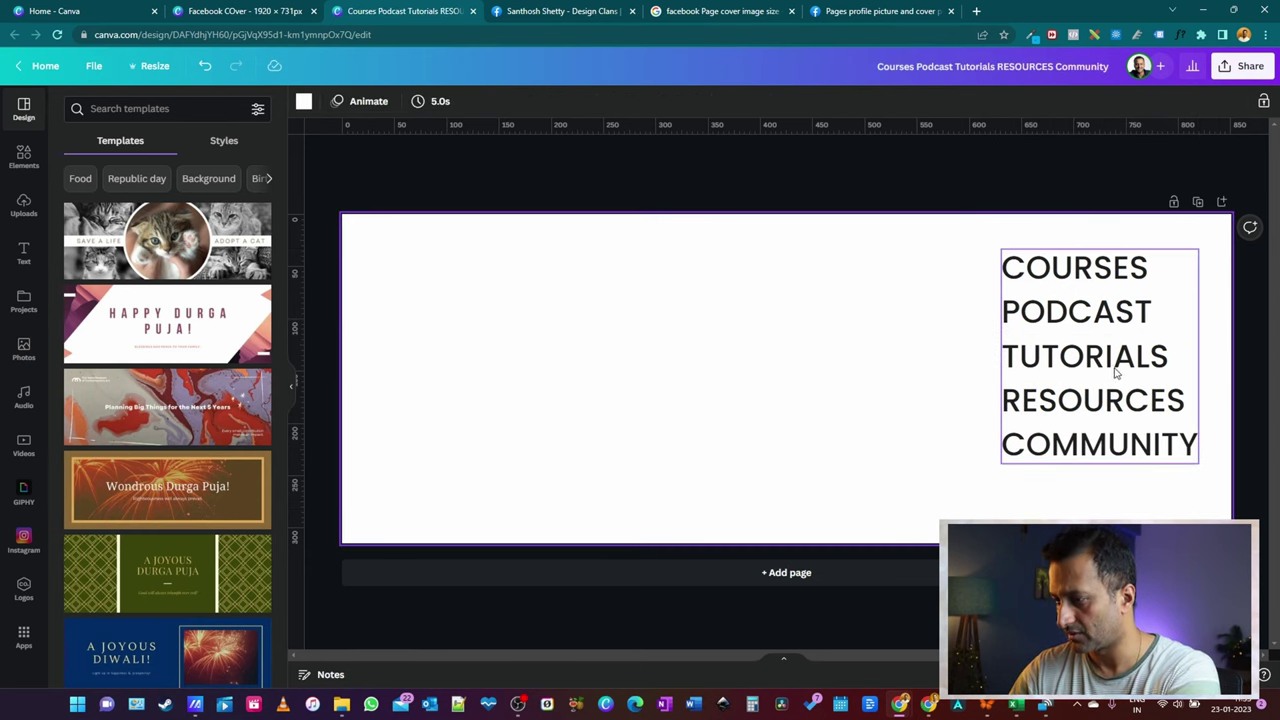
left_click(1104, 362)
left_click_drag(1104, 362, 1101, 374)
left_click(724, 341)
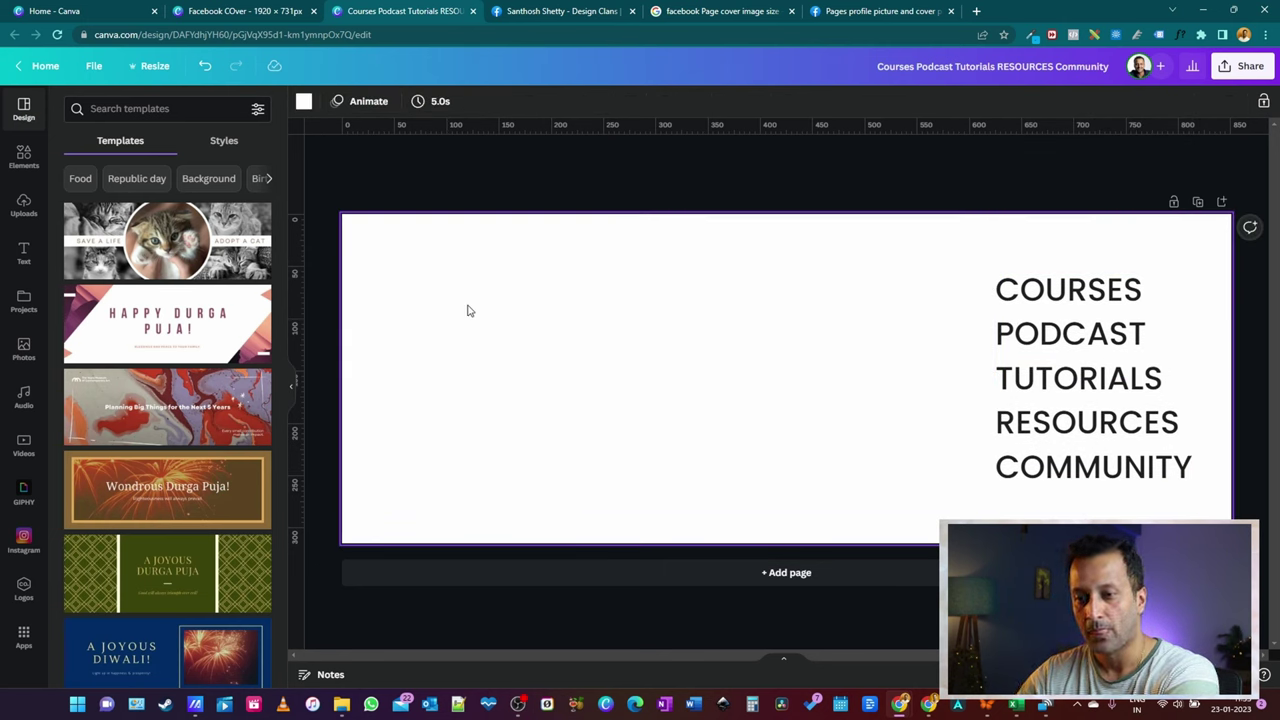
Add a blank second page to the 851 × 315 px design
scroll(225, 558, "down", 3)
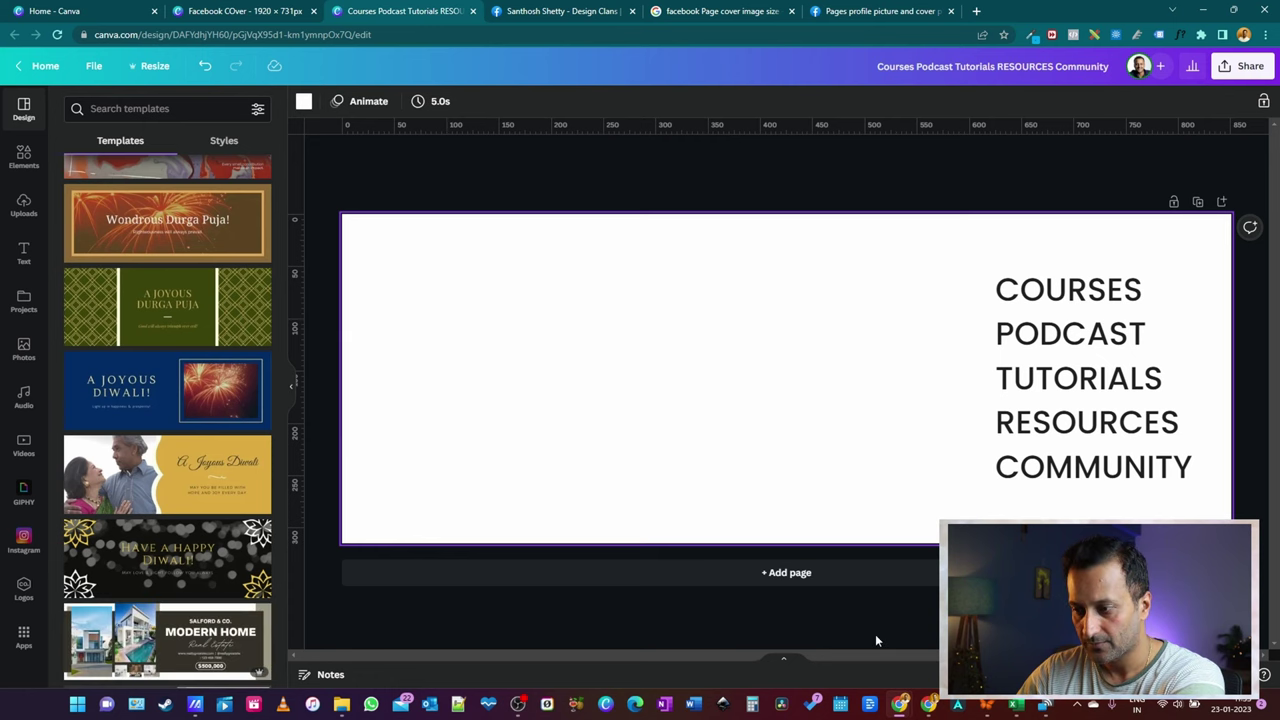
left_click(1220, 203)
scroll(700, 380, "up", 2)
Copy the white name logo from the "Facebook COver" design onto page 1 of the new design, placed near its upper centre
left_click(241, 10)
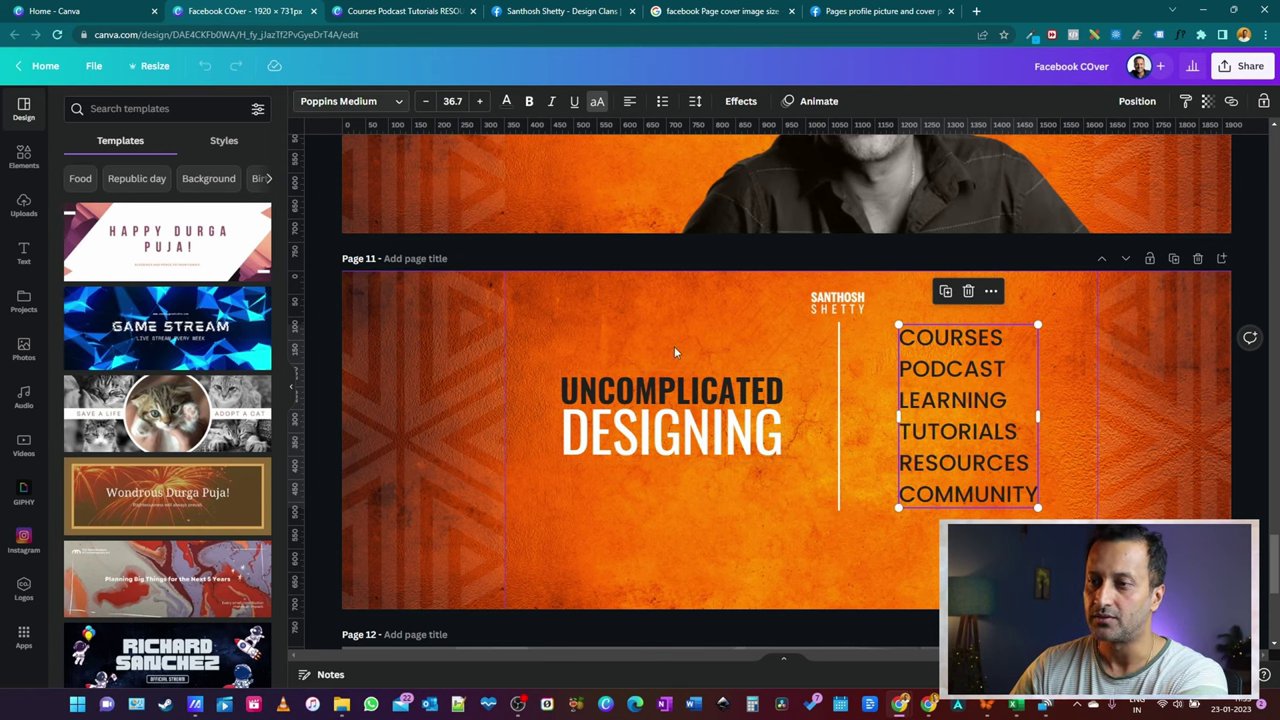
left_click(837, 302)
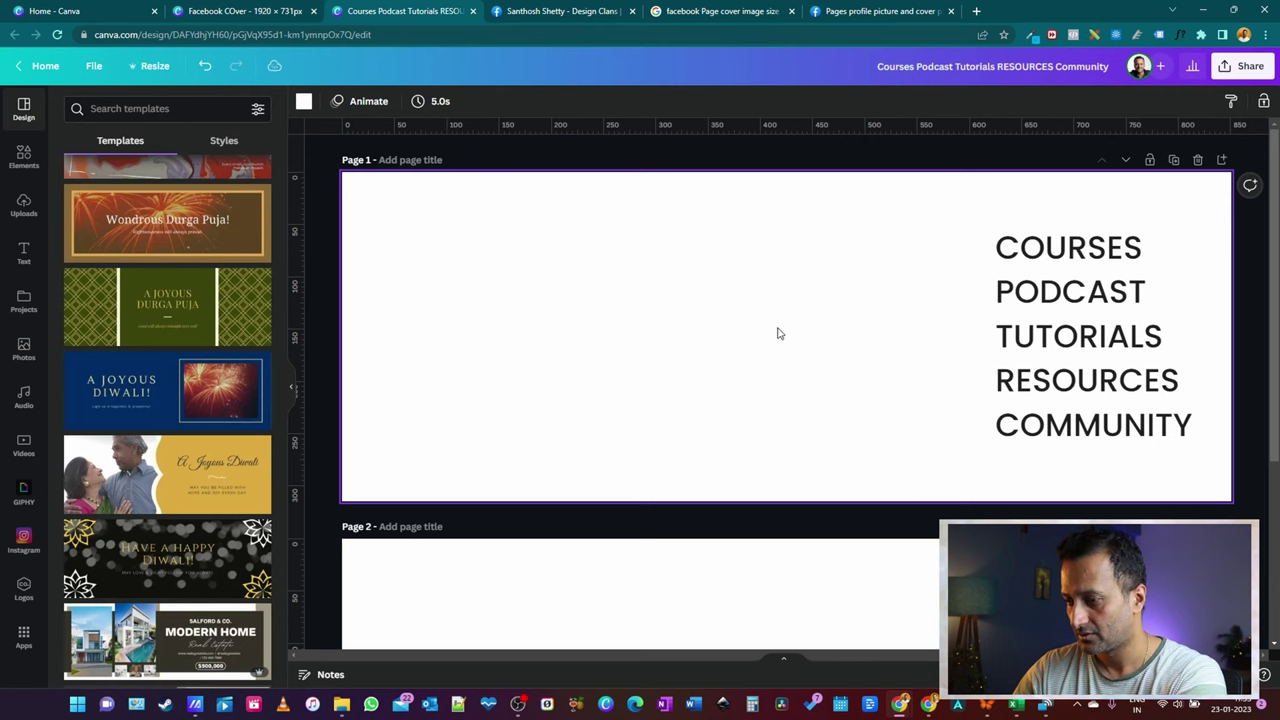
key("ctrl+v")
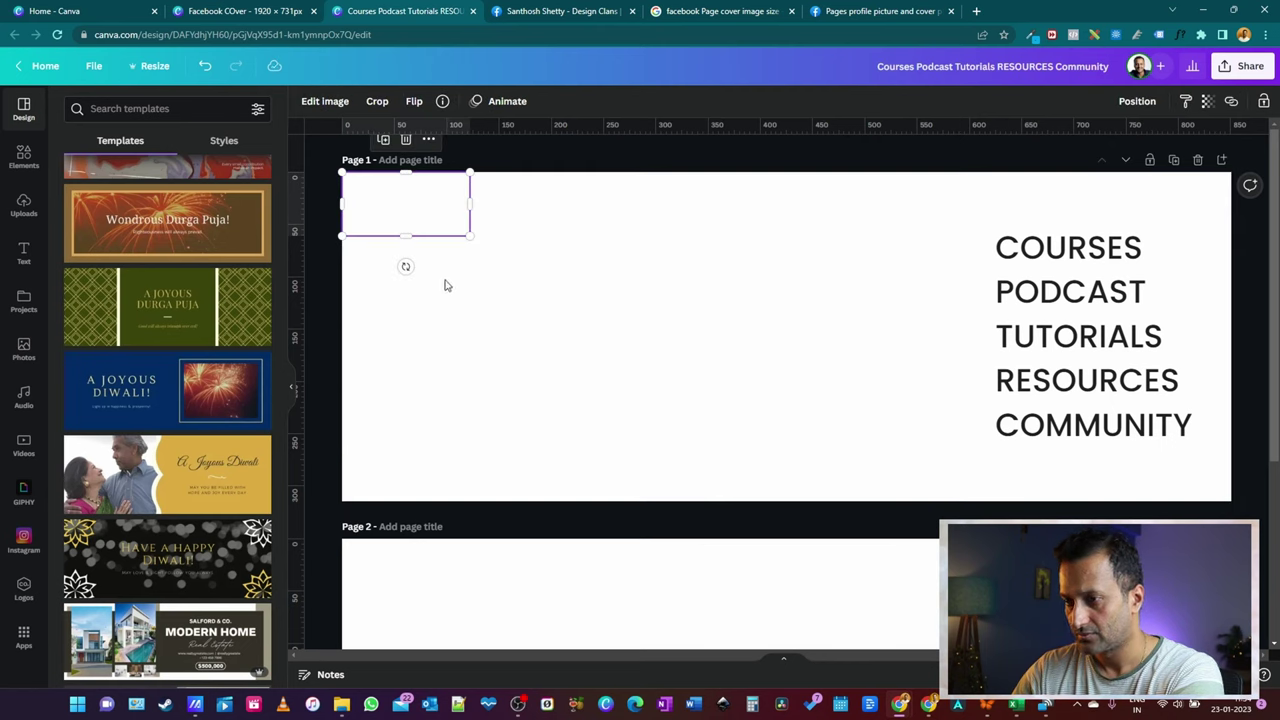
left_click_drag(413, 212, 786, 240)
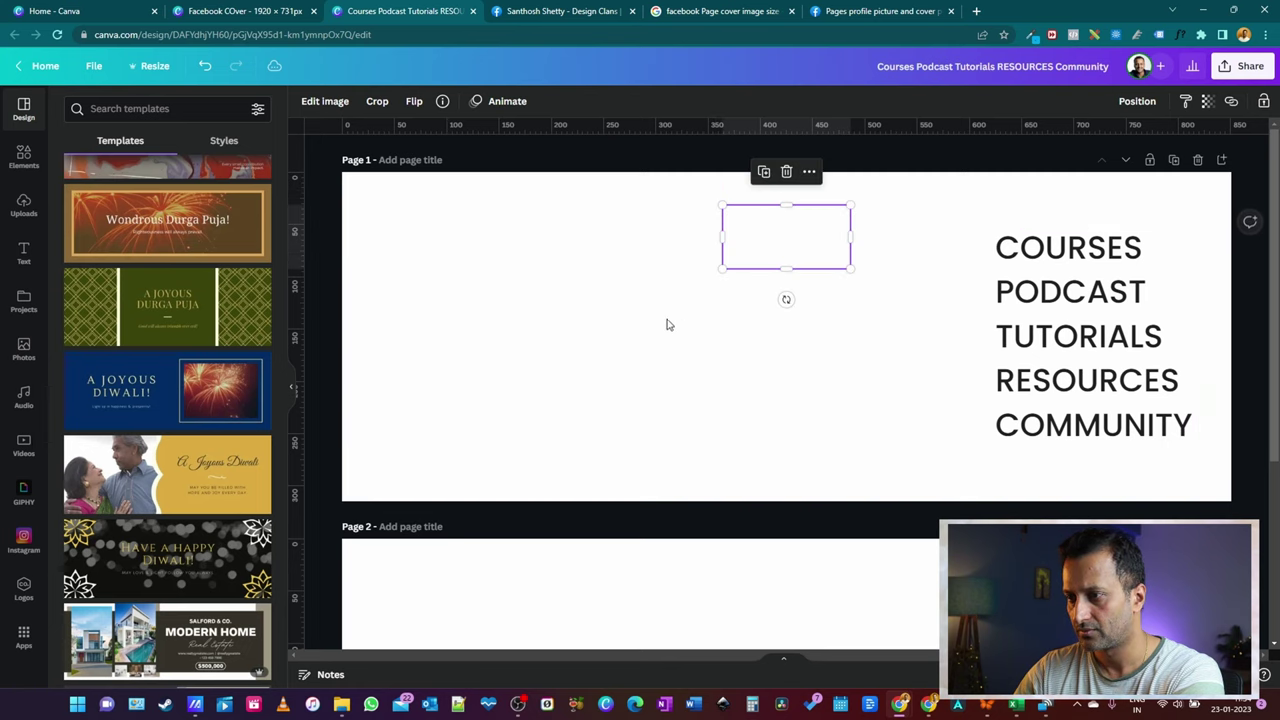
left_click(641, 326)
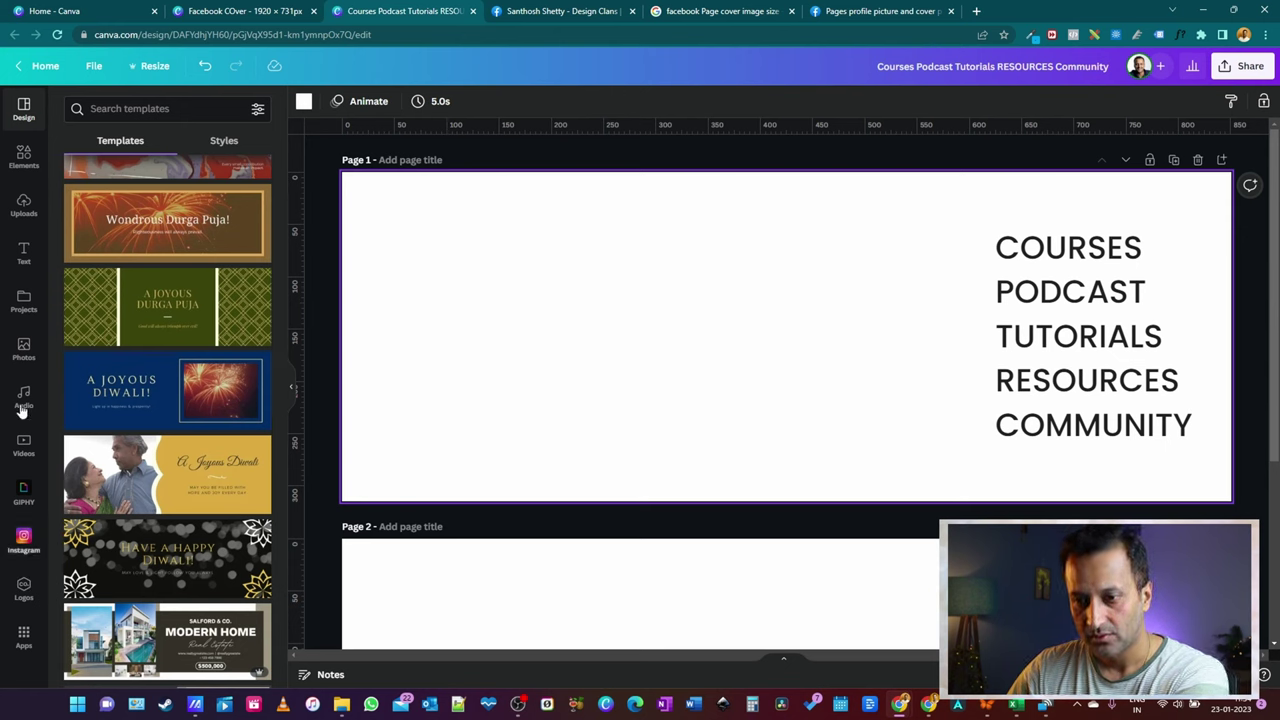
Search the photo library for "orange background"
left_click(24, 350)
left_click(132, 112)
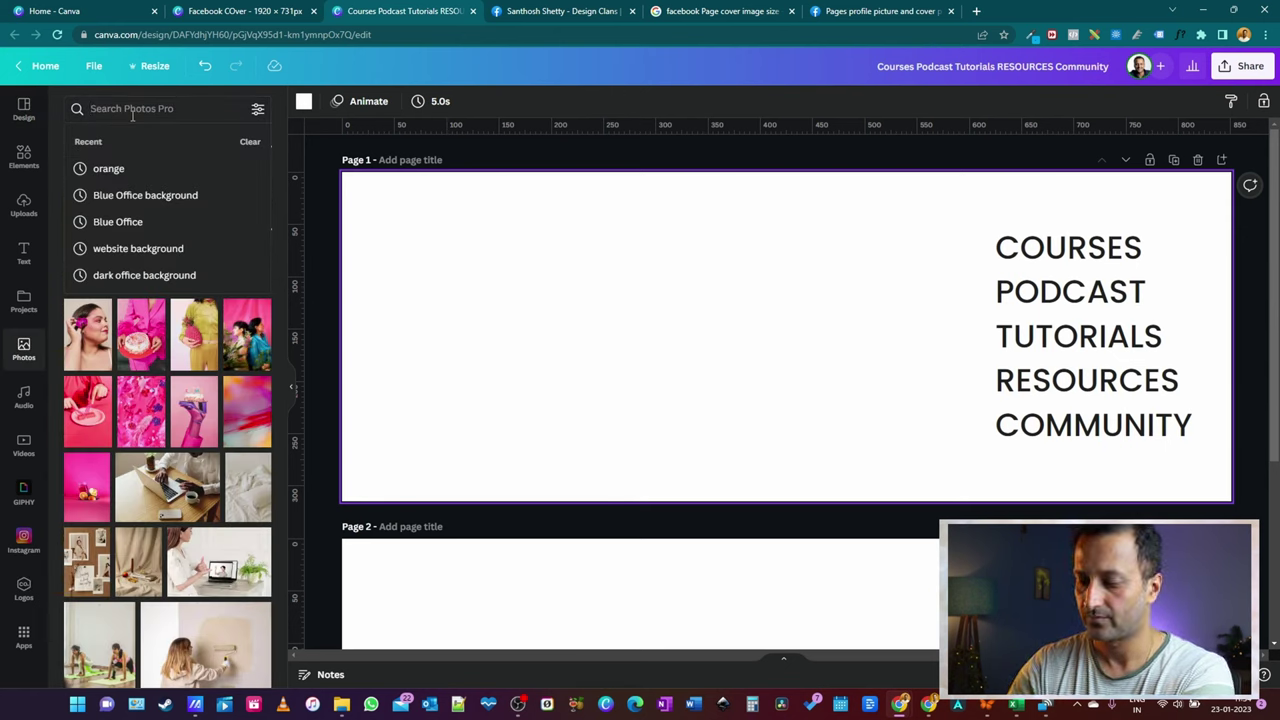
type("orang")
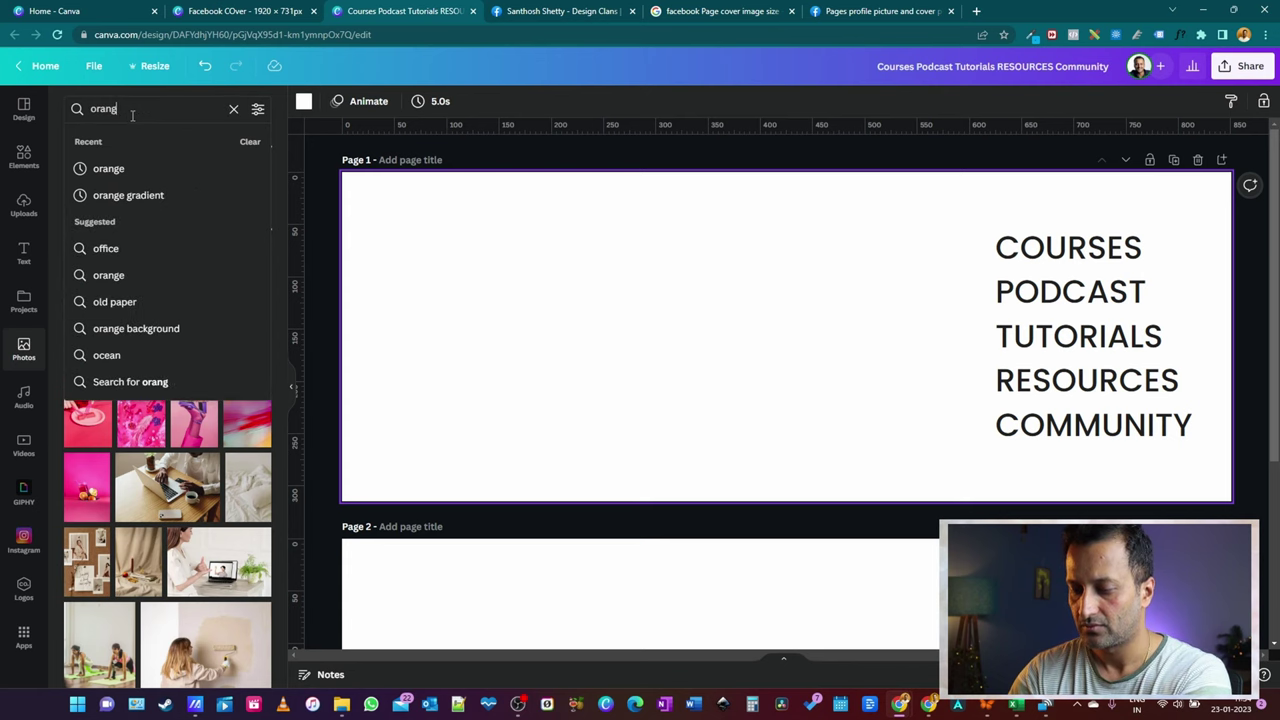
type("e background")
key("Return")
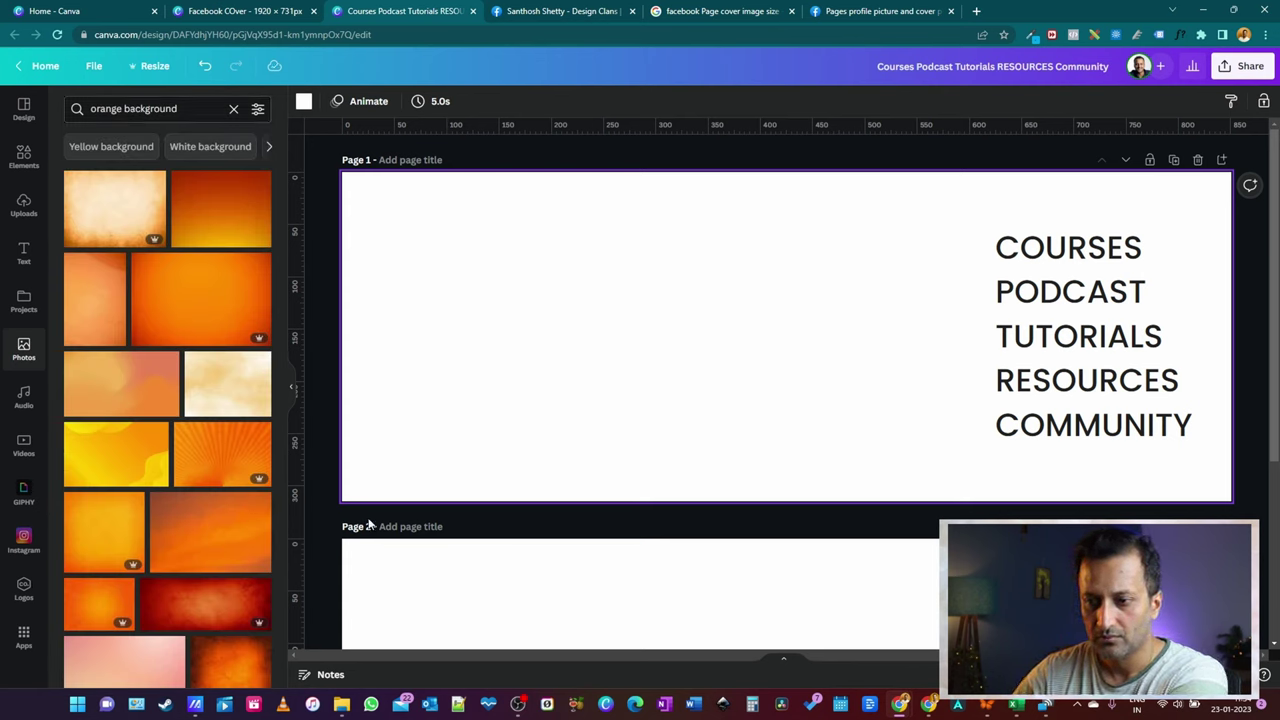
Set the orange sunburst photo as the background of page 1
left_click(222, 470)
right_click(711, 346)
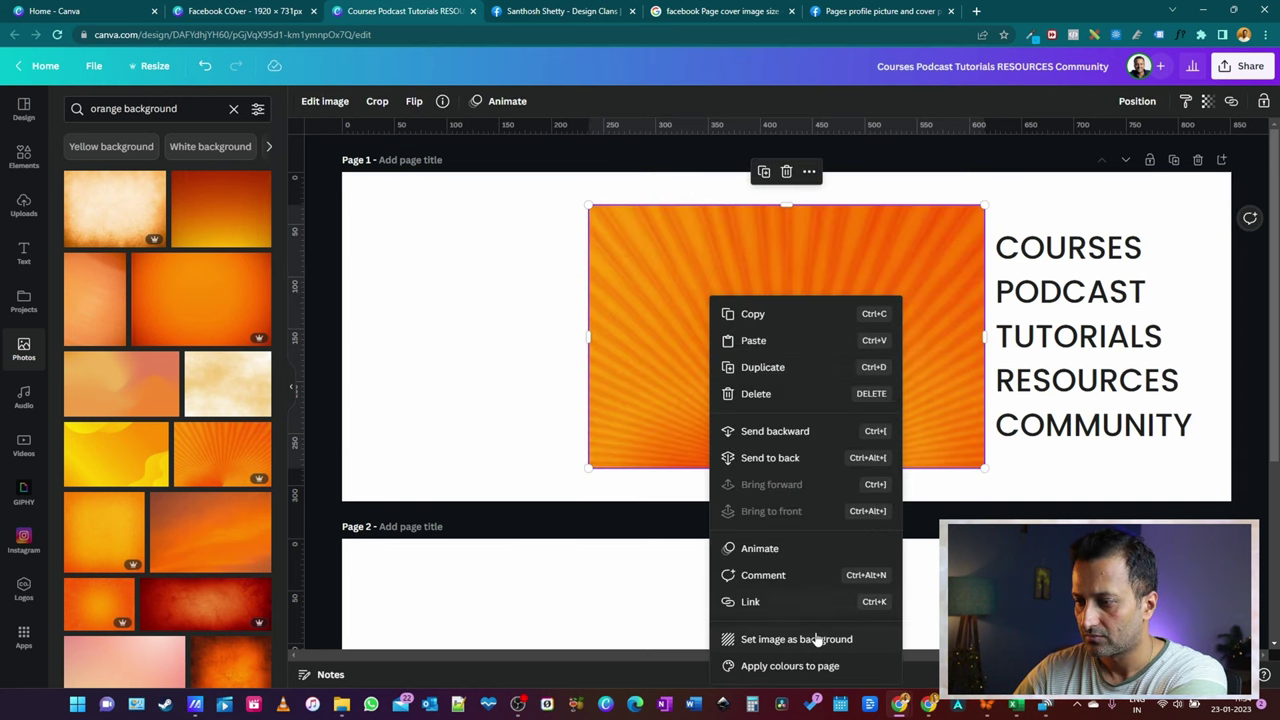
left_click(820, 640)
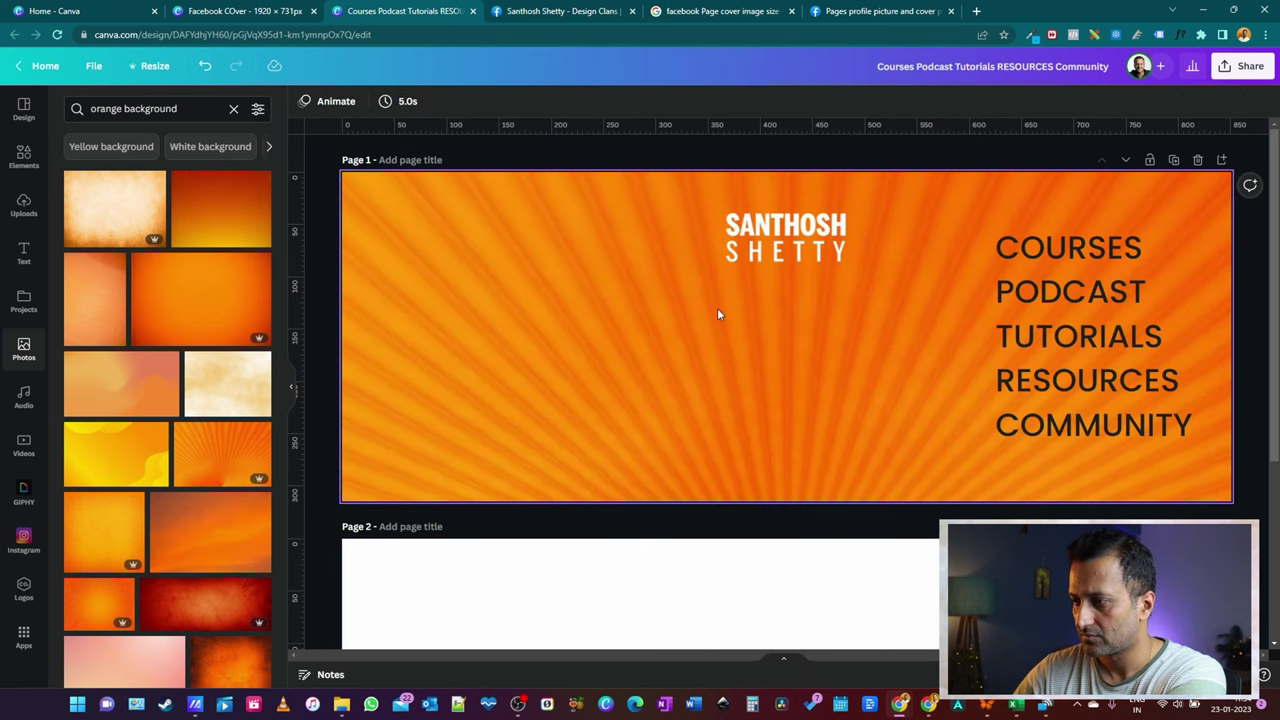
Replace page 1's background with the dark red photo that has a glowing orange centre
scroll(209, 317, "down", 5)
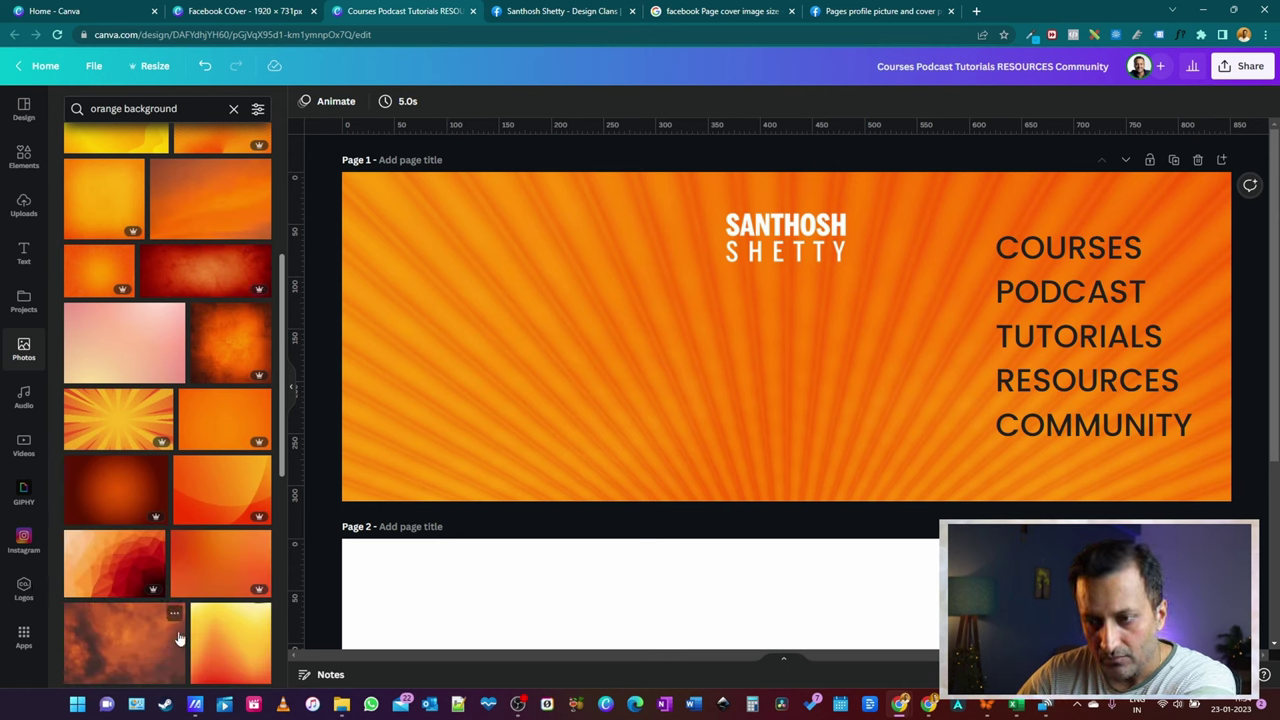
scroll(180, 636, "down", 3)
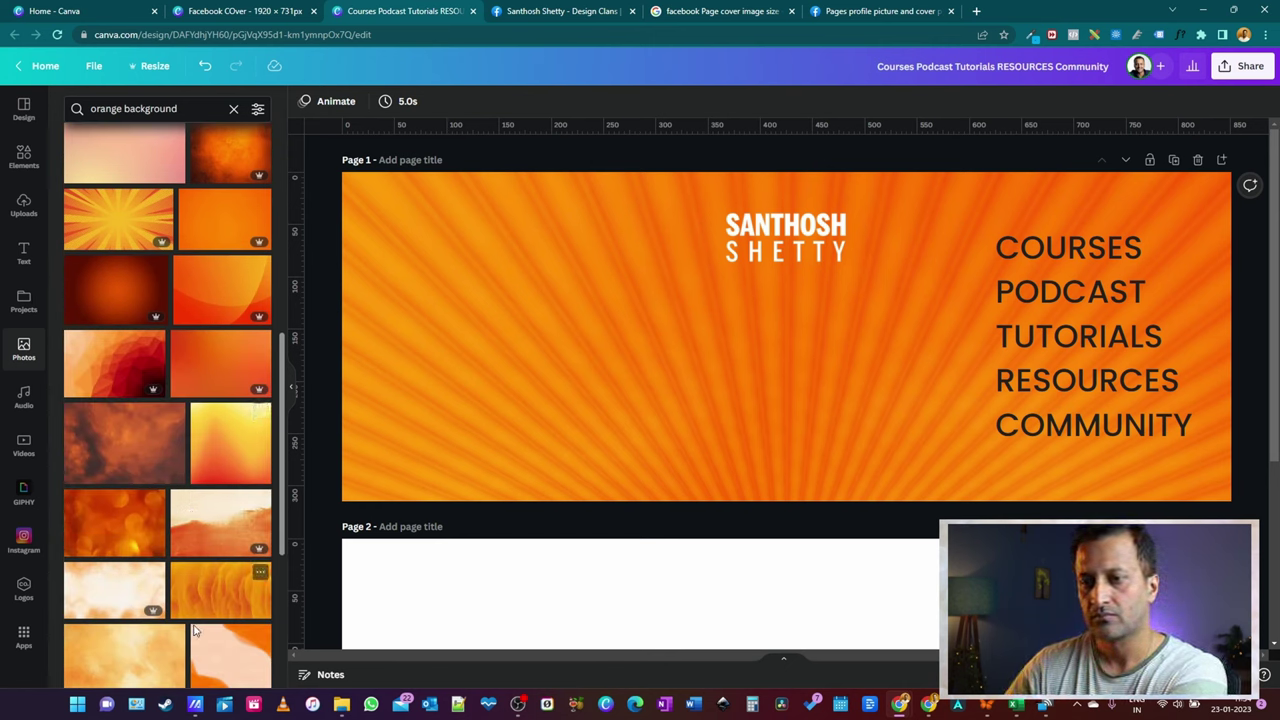
left_click(110, 288)
right_click(914, 343)
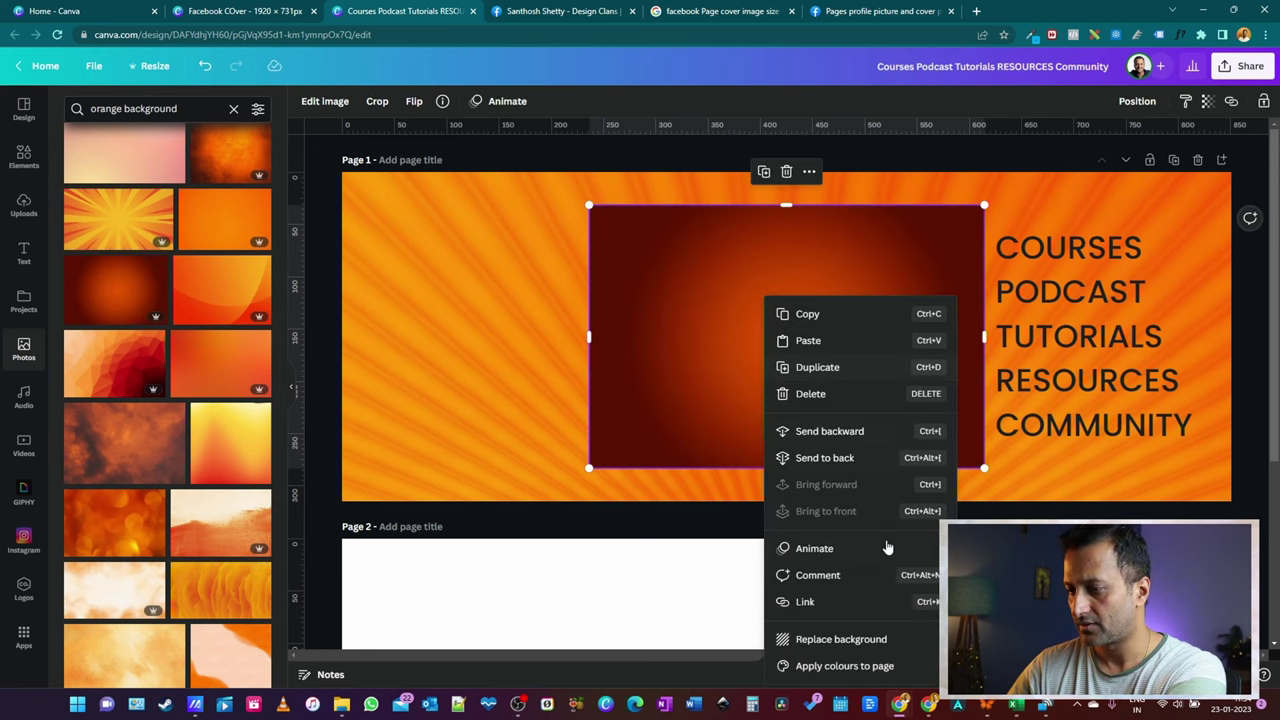
left_click(840, 639)
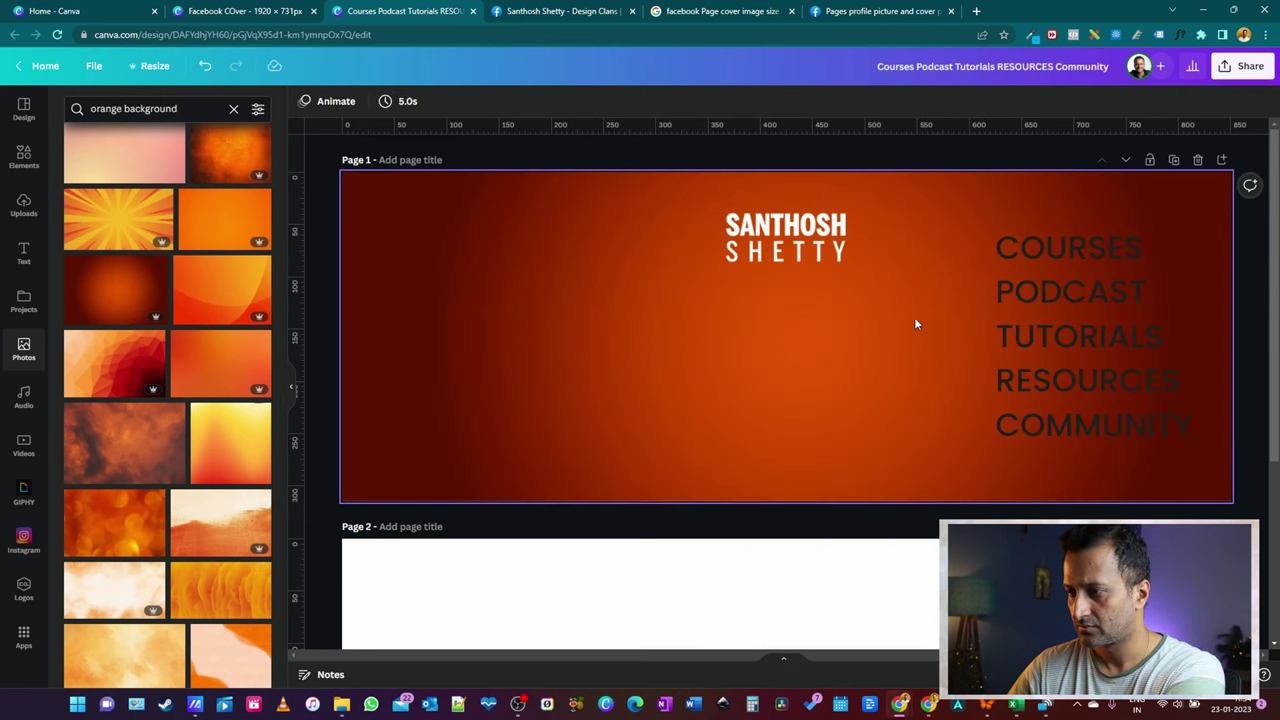
Change the colour of the services text list to white
left_click(1117, 323)
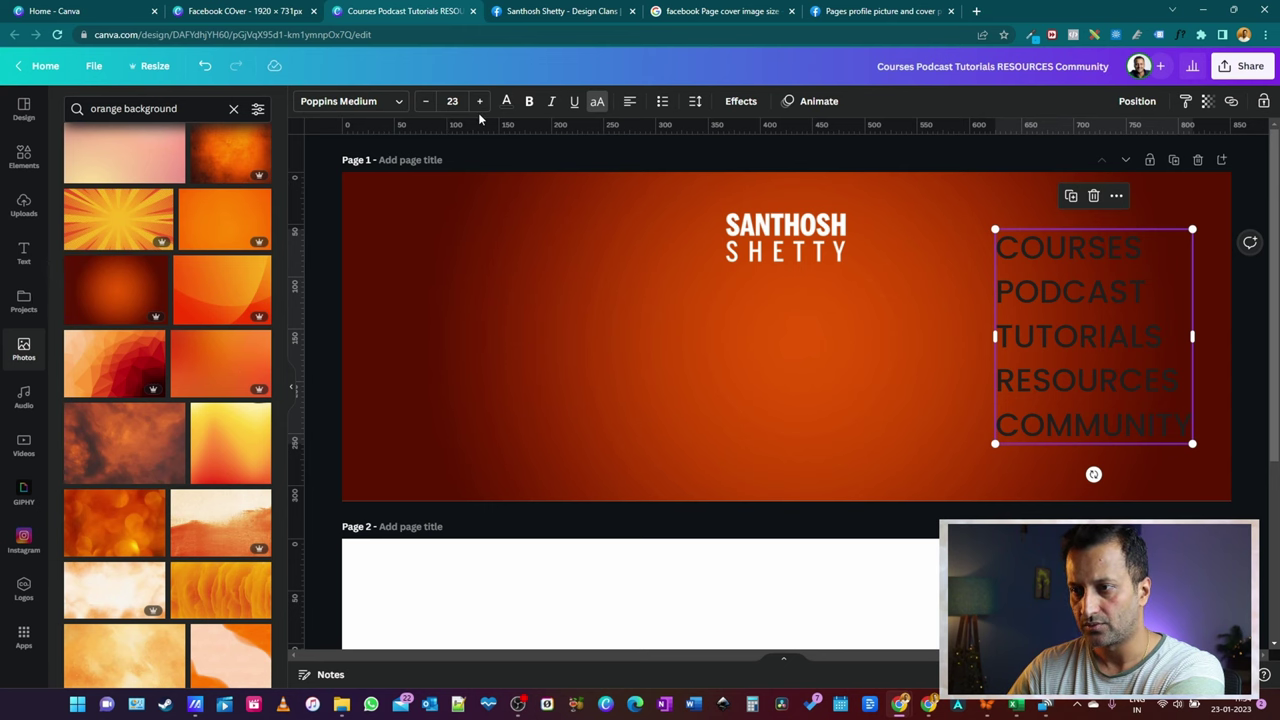
left_click(506, 101)
left_click(150, 168)
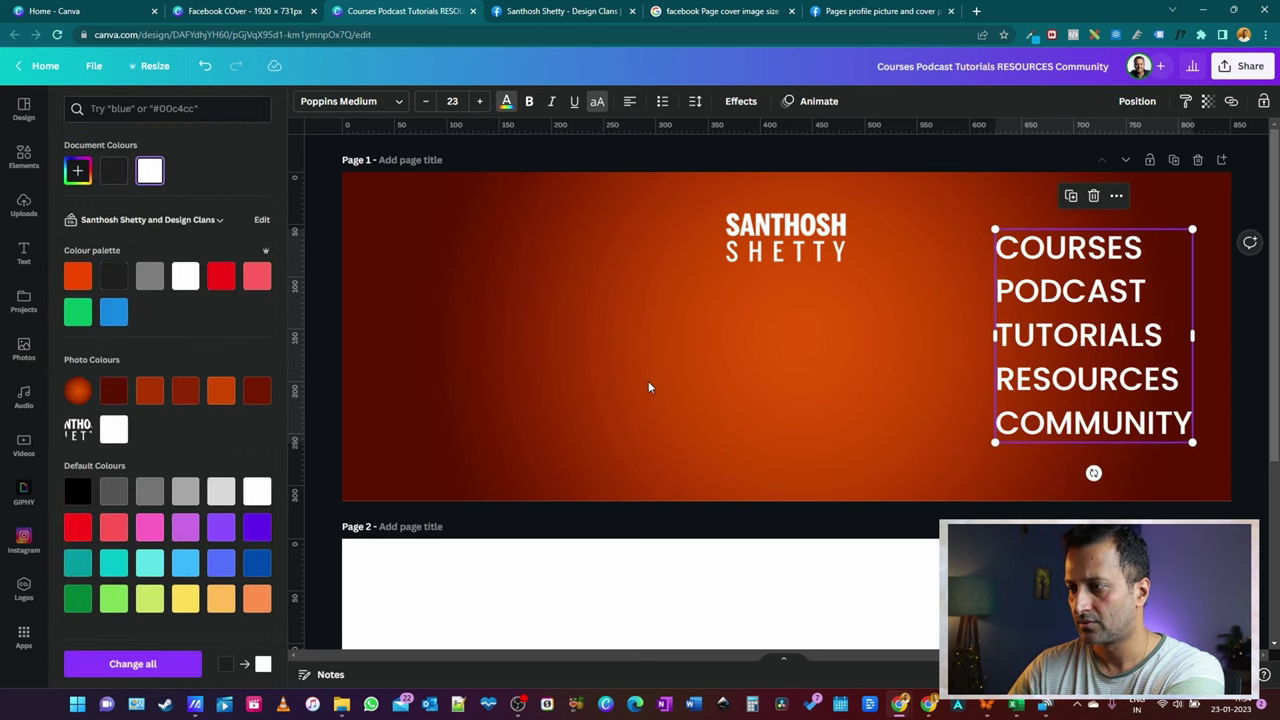
key("Escape")
Shrink the white name logo and centre it near the upper edge of page 1
left_click(800, 250)
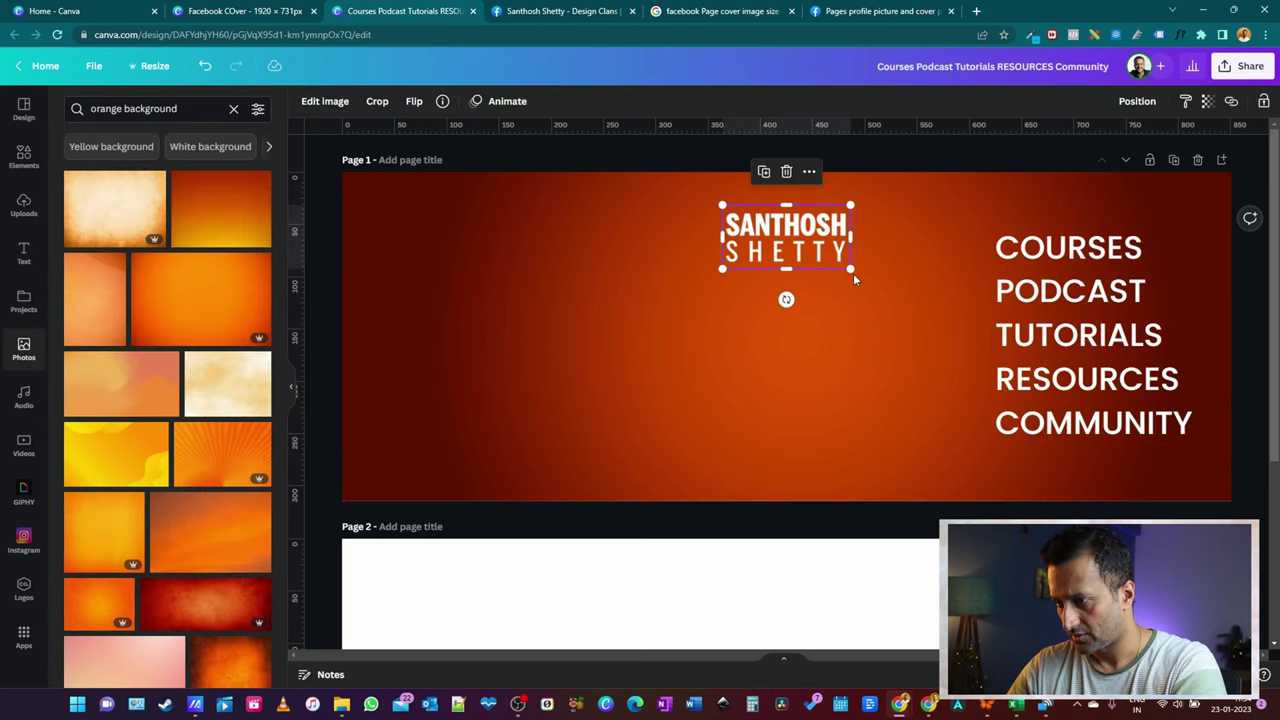
left_click_drag(848, 268, 860, 289)
left_click_drag(786, 232, 789, 220)
Scale down the services text list and move it closer to the right edge of page 1
left_click(1163, 432)
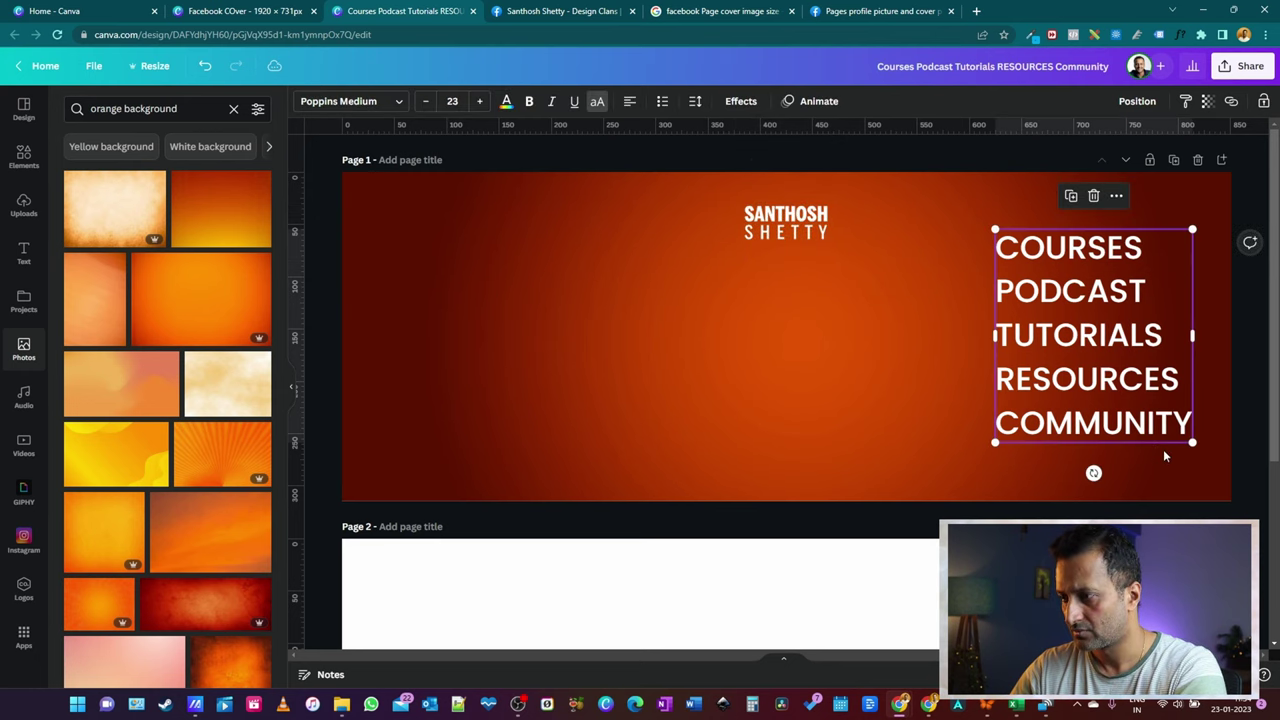
left_click_drag(1194, 446, 1166, 420)
left_click_drag(1089, 337, 1122, 347)
left_click(486, 383)
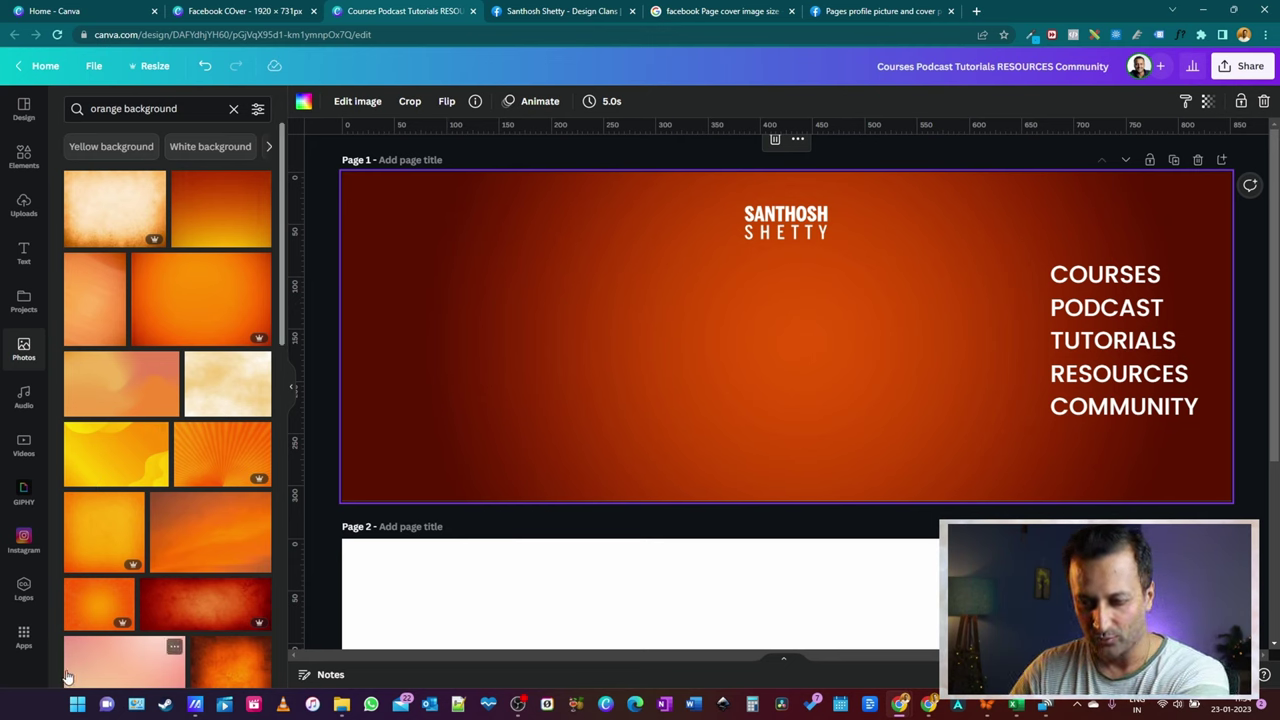
Place the white hexagonal brand logo on page 1, enlarged to fill the left part of the cover, and set its transparency to 21
left_click(23, 588)
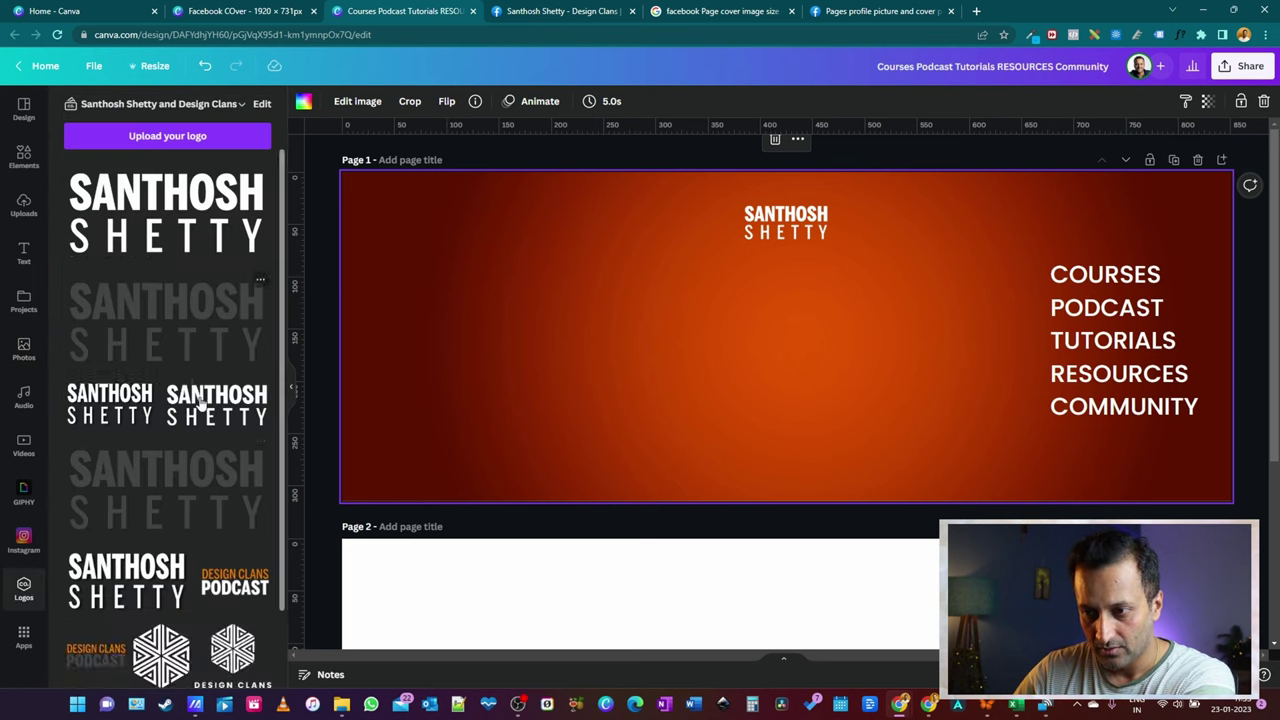
scroll(200, 402, "down", 1)
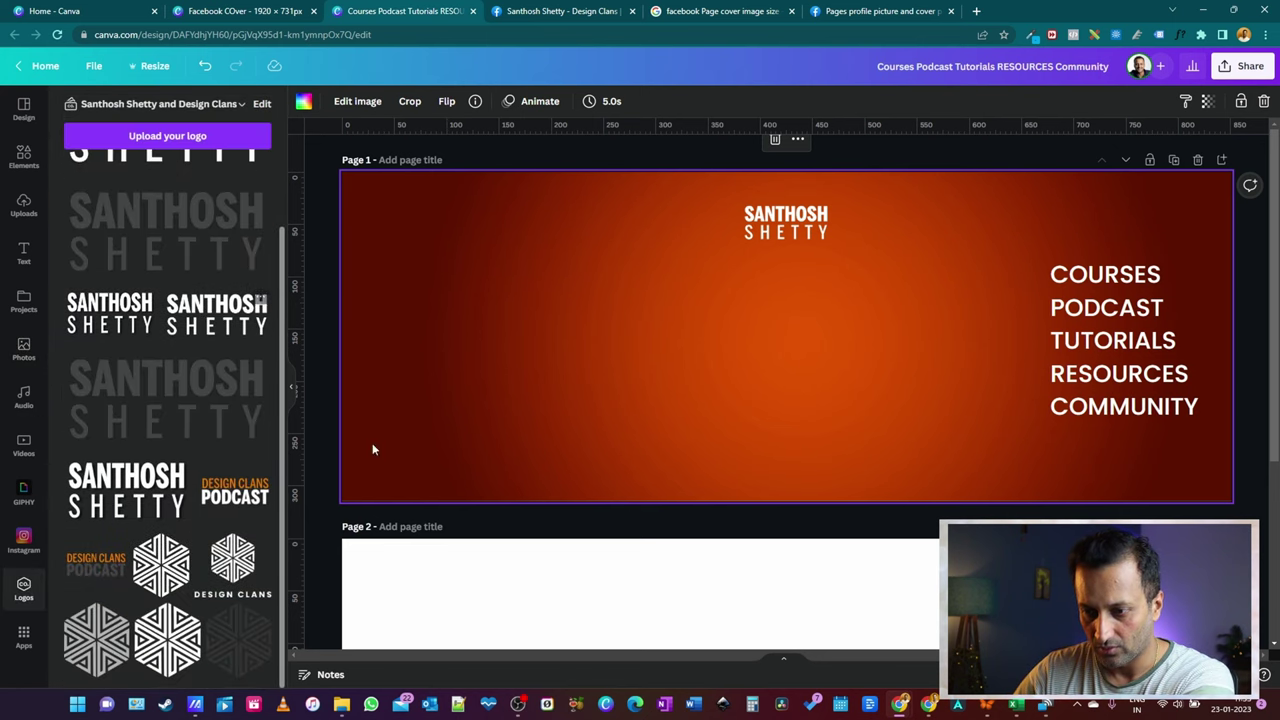
left_click(165, 565)
left_click_drag(795, 330, 429, 345)
left_click_drag(494, 254, 849, 151)
left_click_drag(592, 250, 491, 423)
left_click(1208, 102)
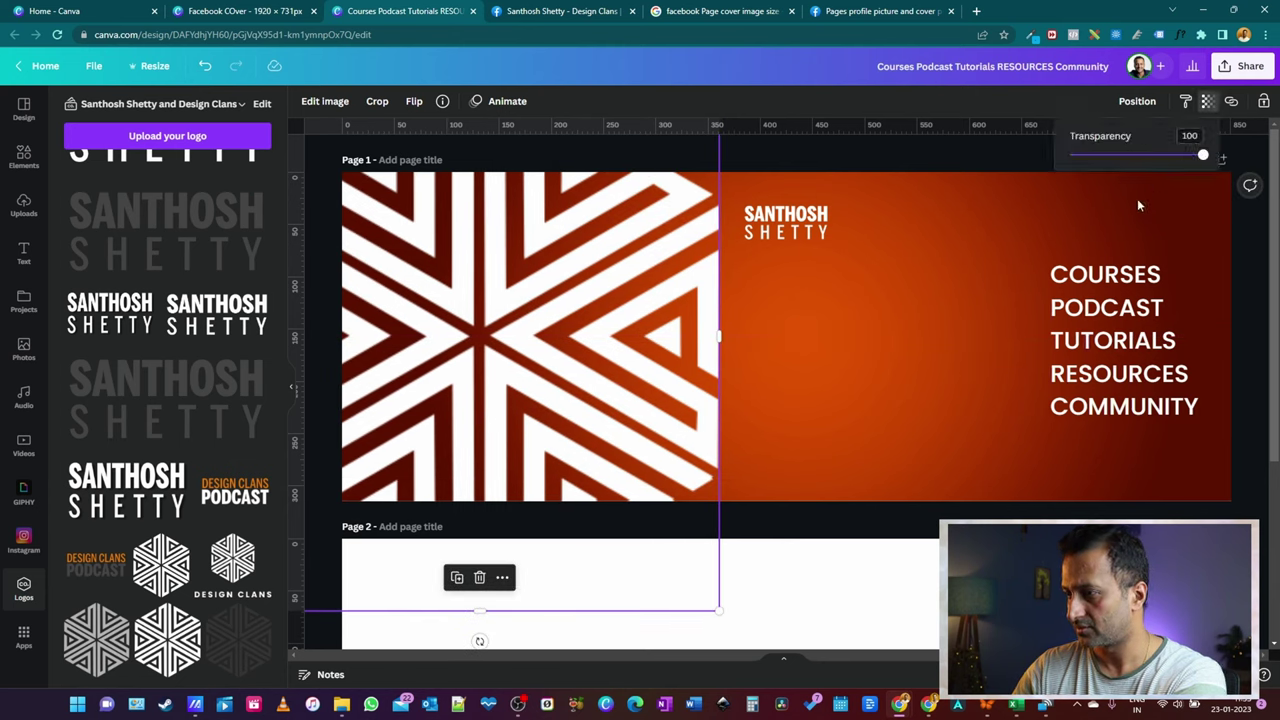
left_click_drag(1162, 165, 1093, 165)
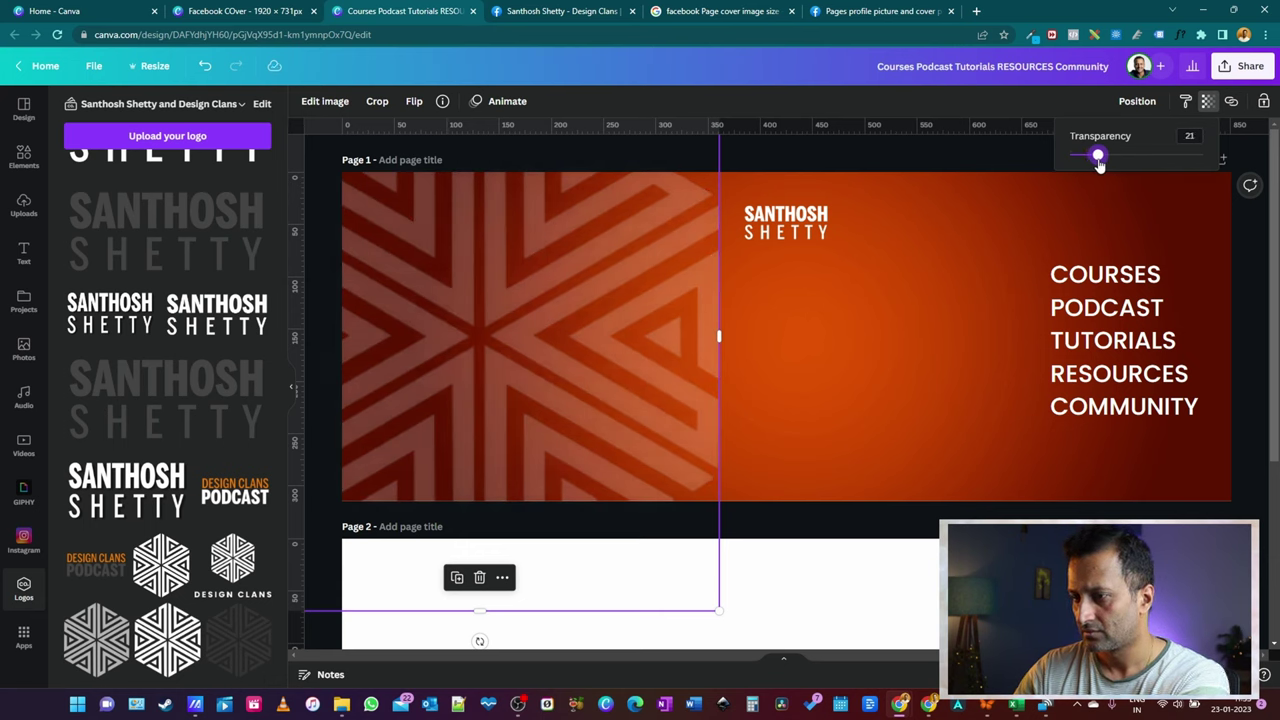
Nudge the name logo slightly down and the services text list slightly up on page 1
left_click(825, 355)
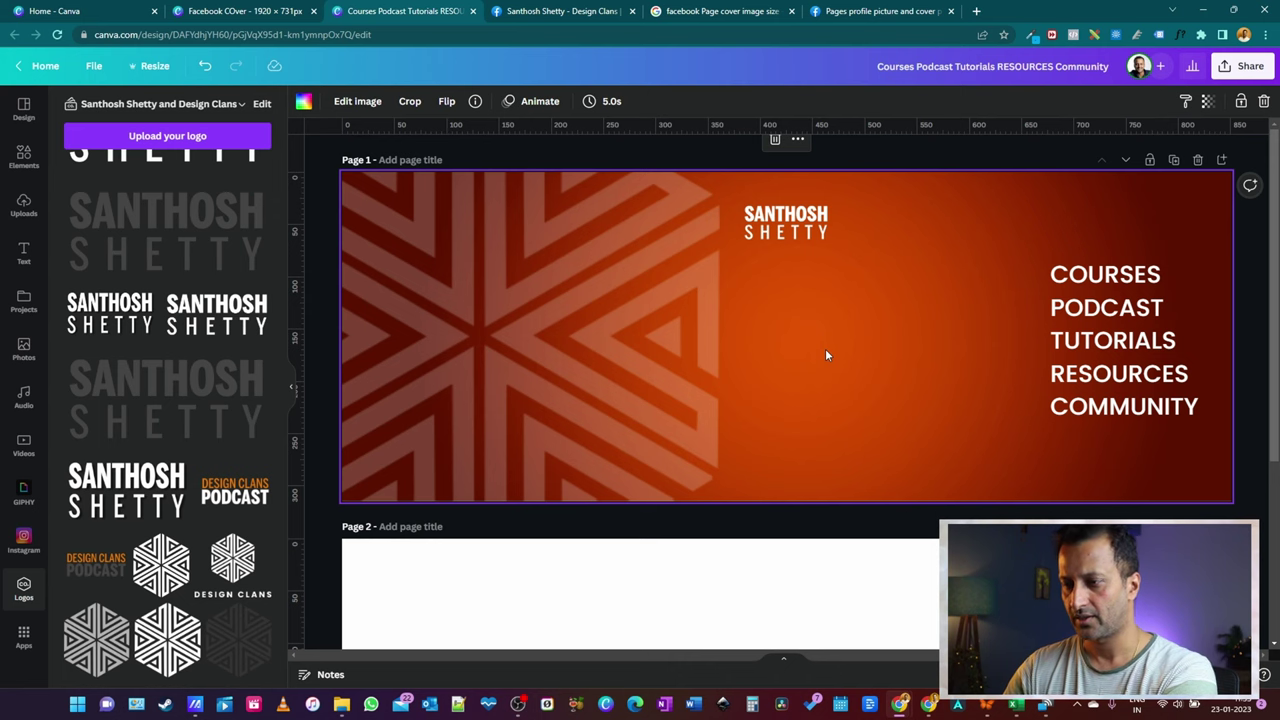
left_click_drag(810, 226, 806, 224)
left_click(949, 383)
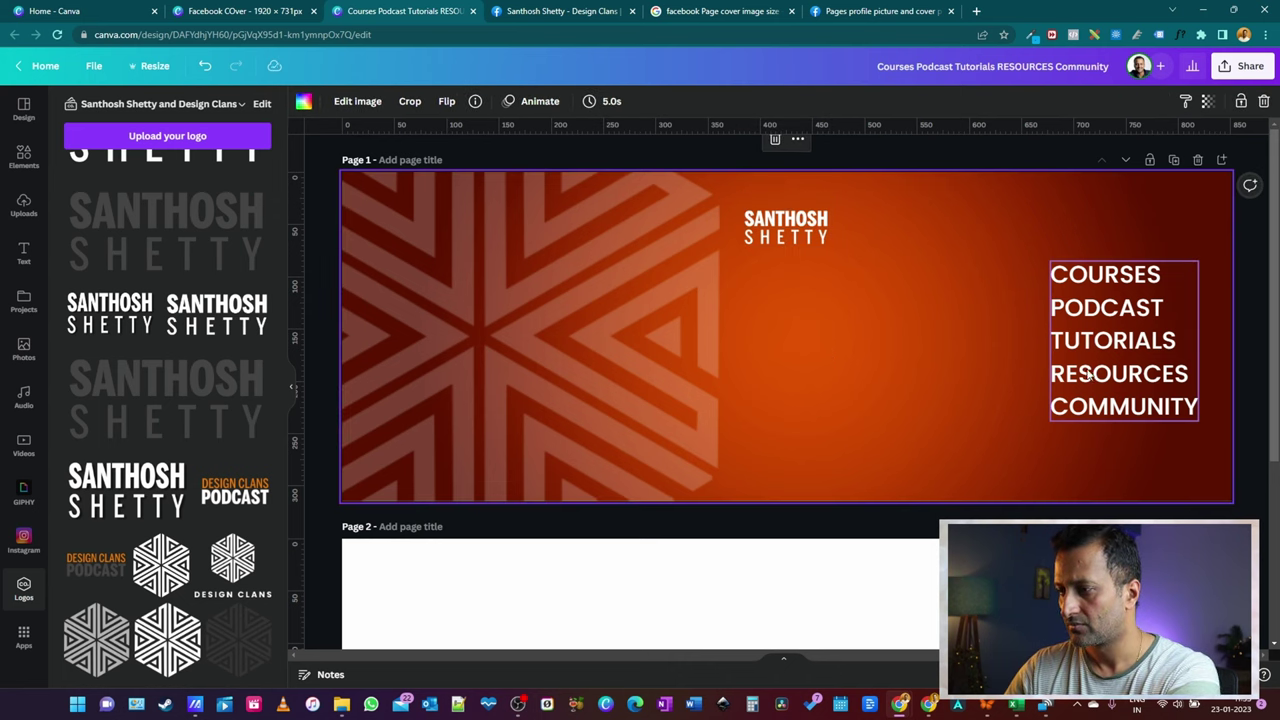
mouse_move(1088, 368)
left_mouse_down()
mouse_move(1072, 371)
mouse_move(1088, 366)
left_mouse_up()
left_click(788, 468)
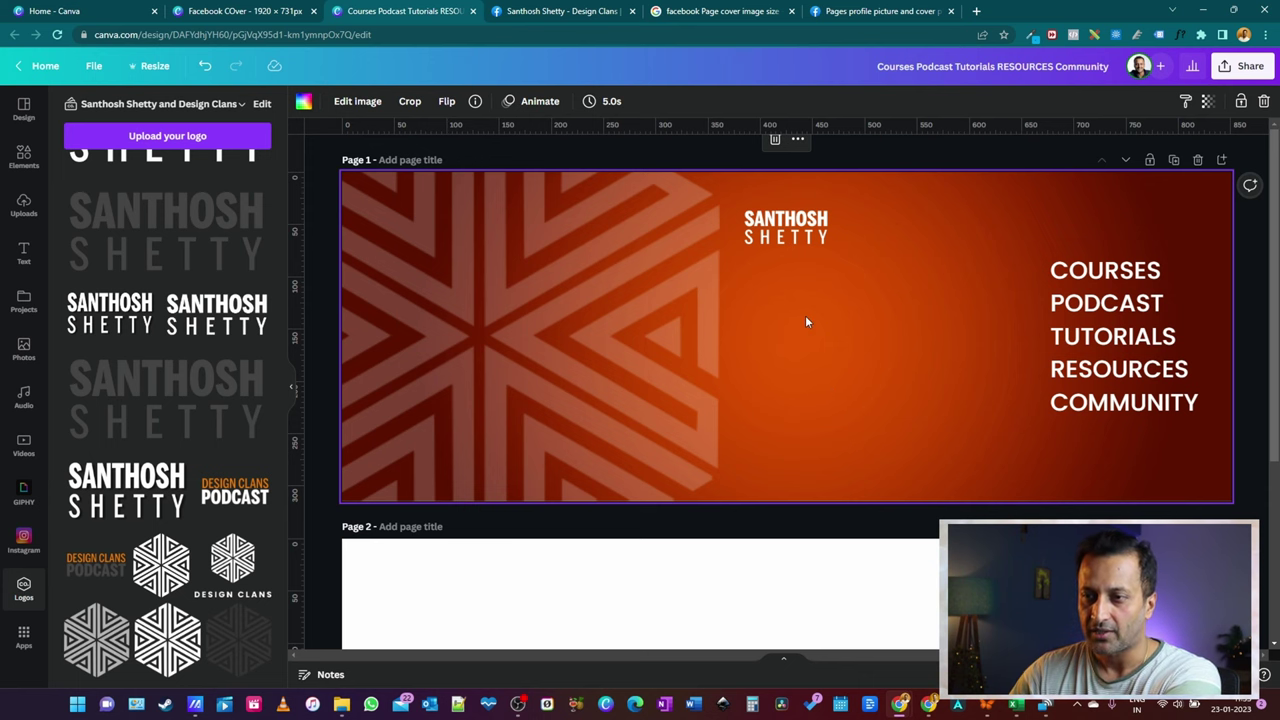
Copy the white vertical divider line from page 11 of the existing cover design and place it beside the services list on page 1
left_click(560, 11)
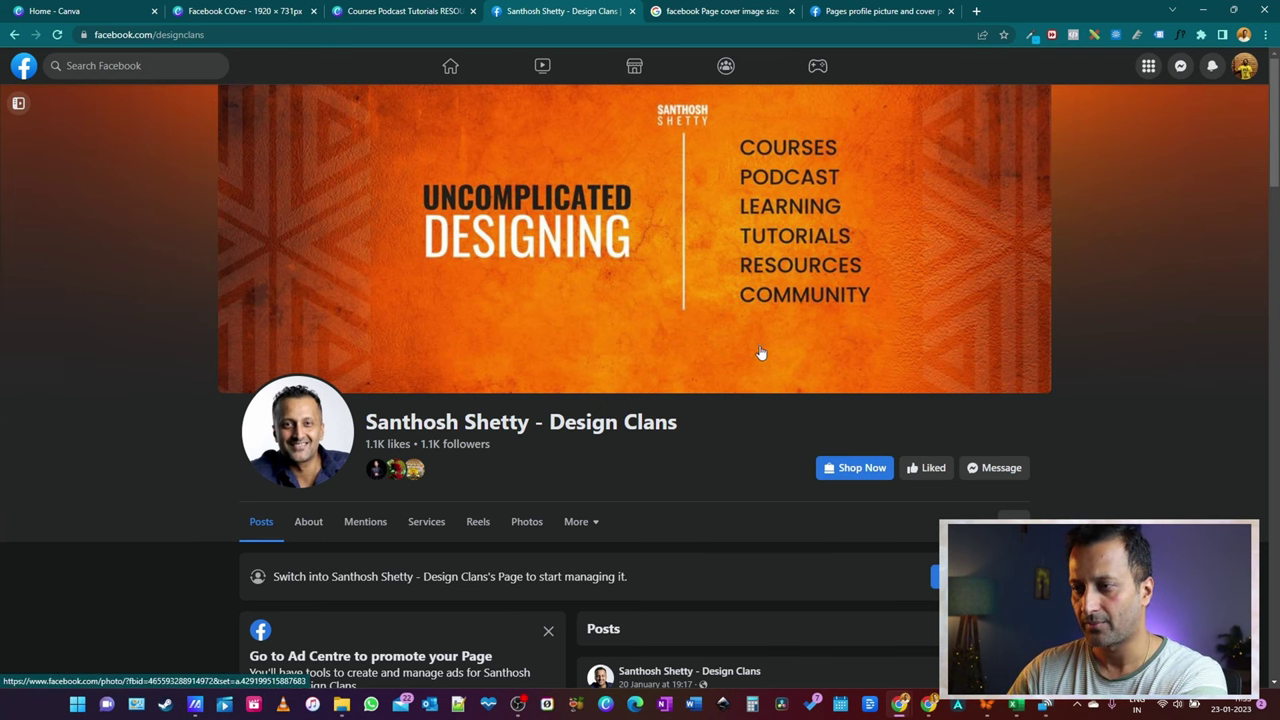
left_click(115, 8)
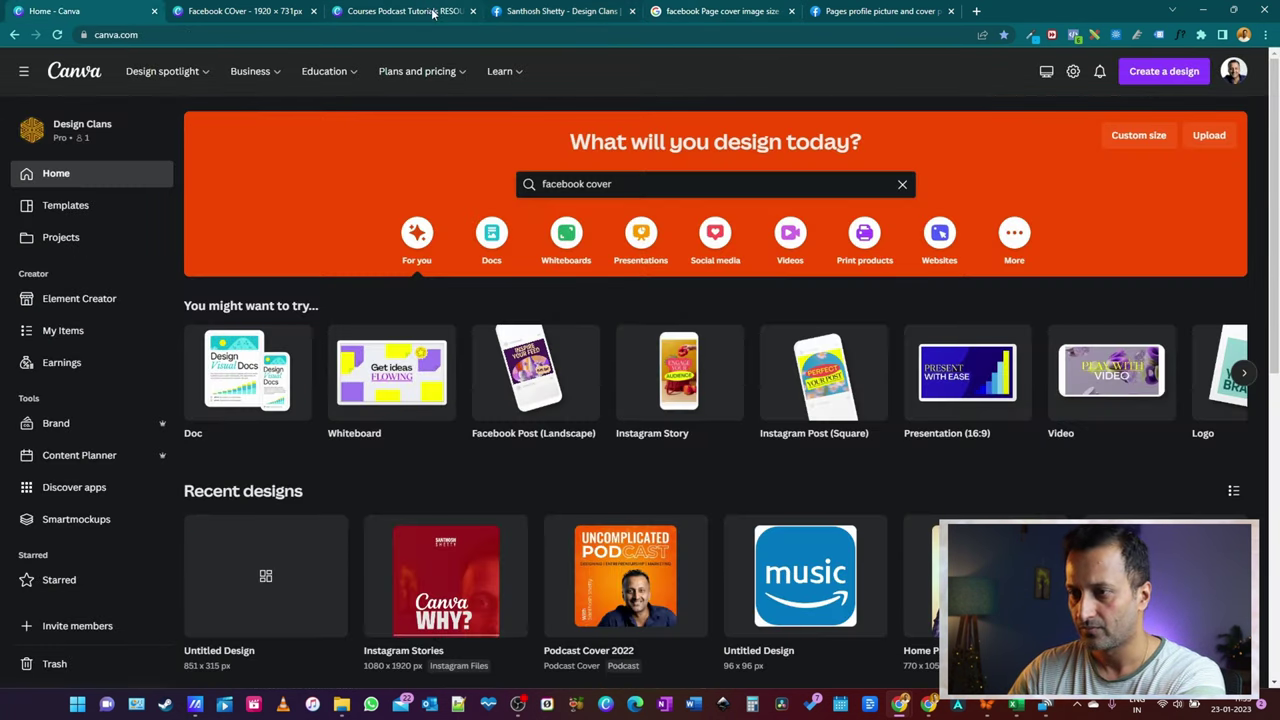
left_click(297, 10)
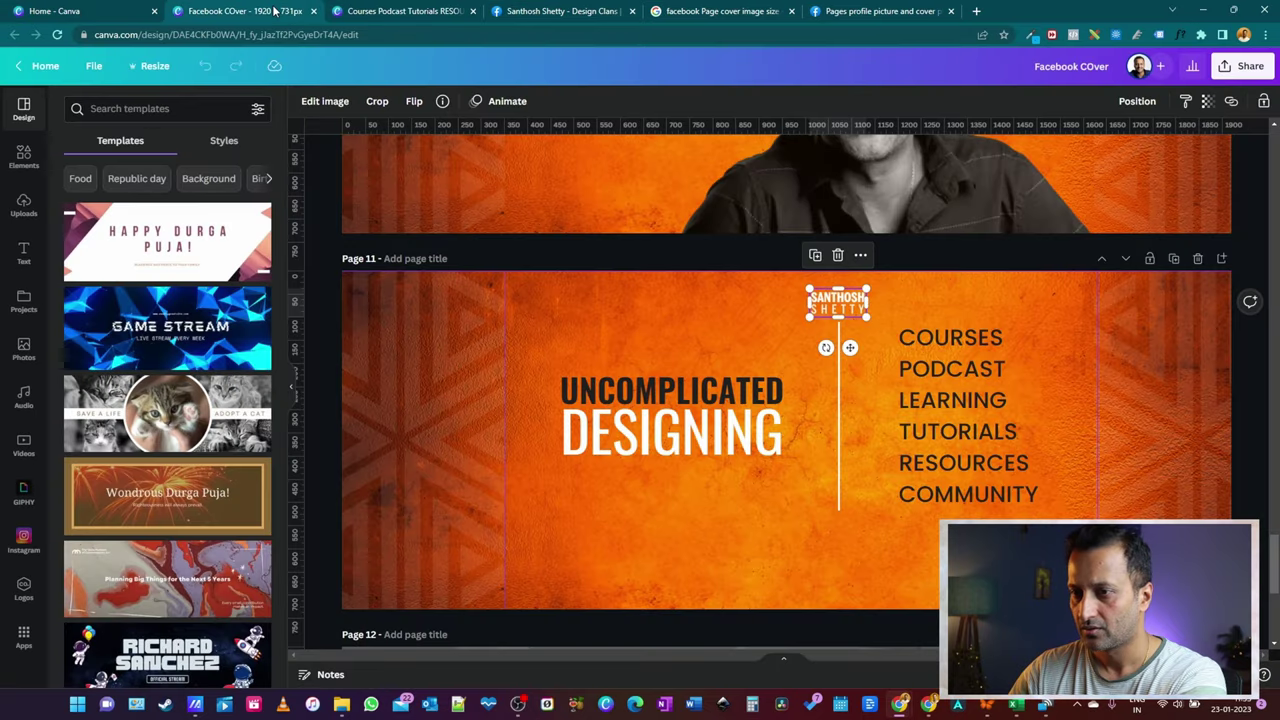
left_click(837, 485)
left_click(456, 8)
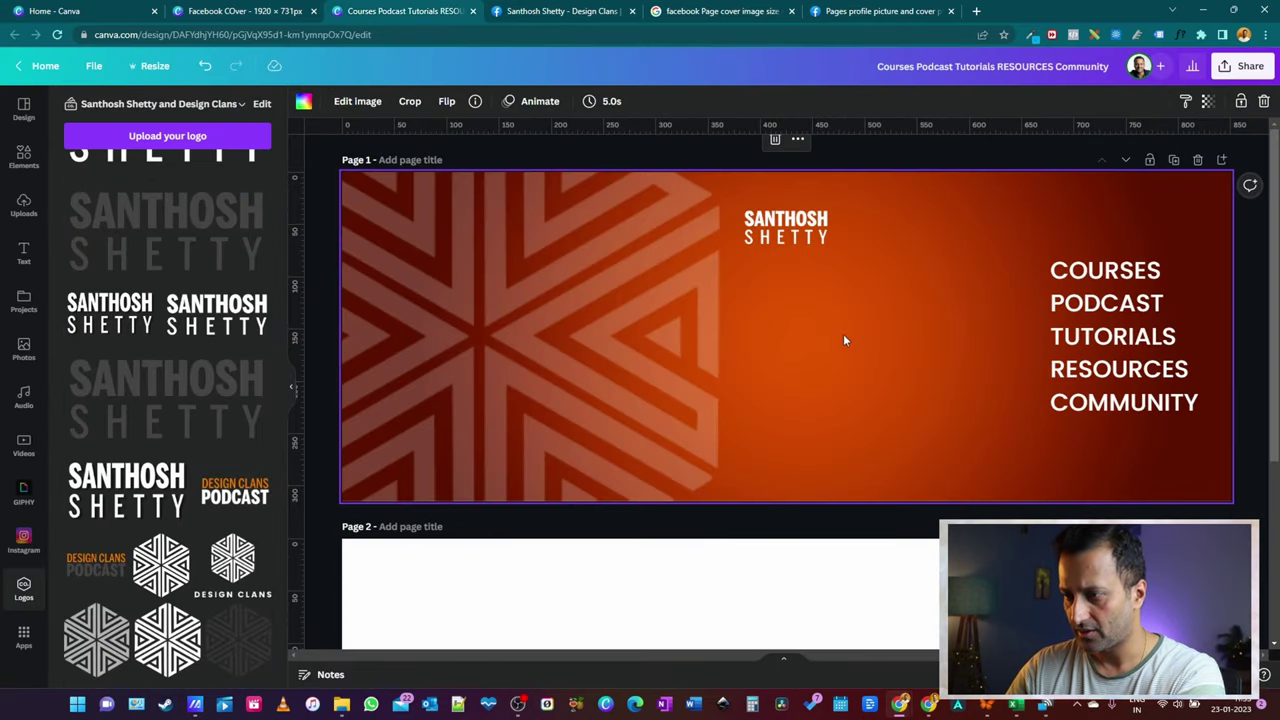
key("Tab")
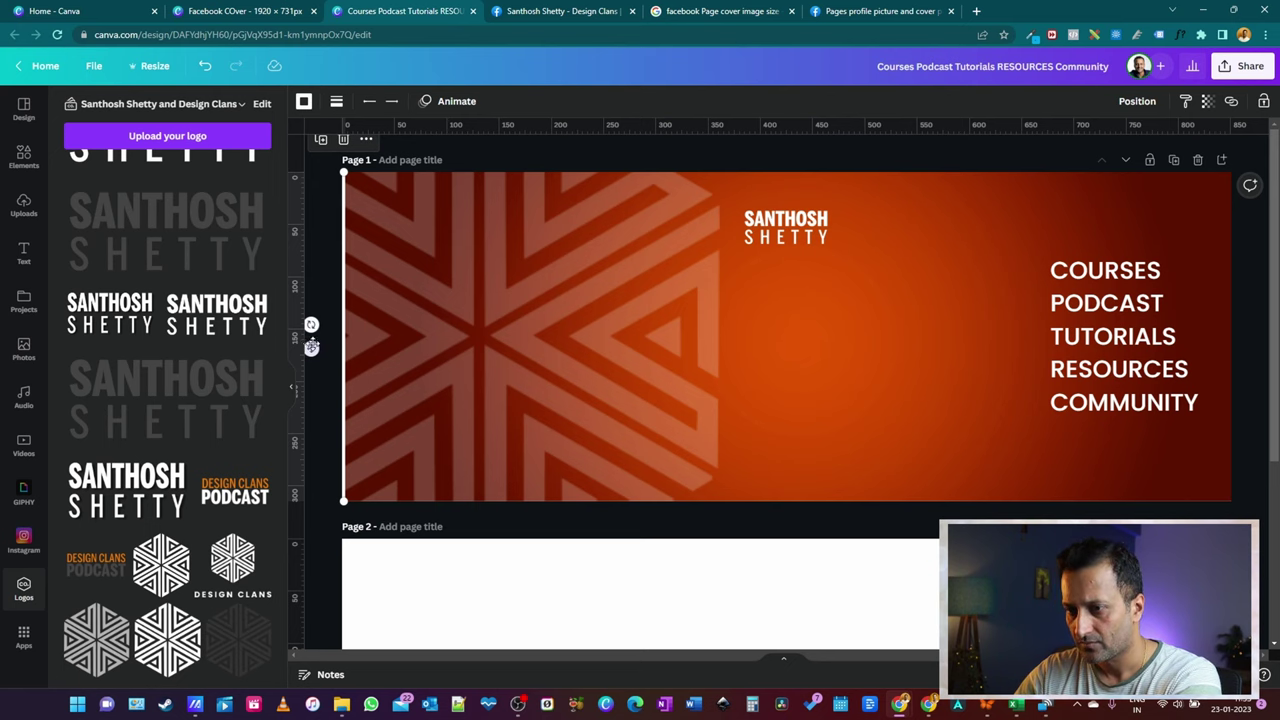
left_click_drag(312, 348, 975, 340)
left_click(809, 401)
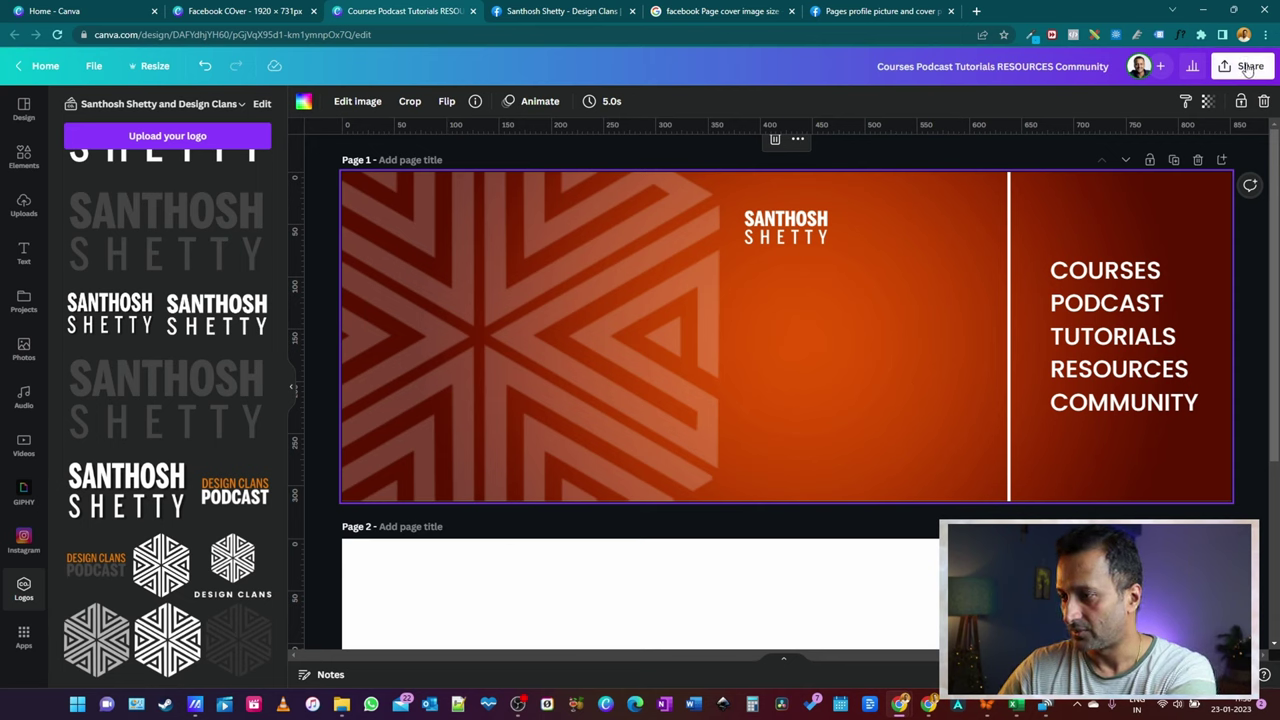
Add a subheading with the brand's website address to page 1 and set its font size to 8
left_click(24, 254)
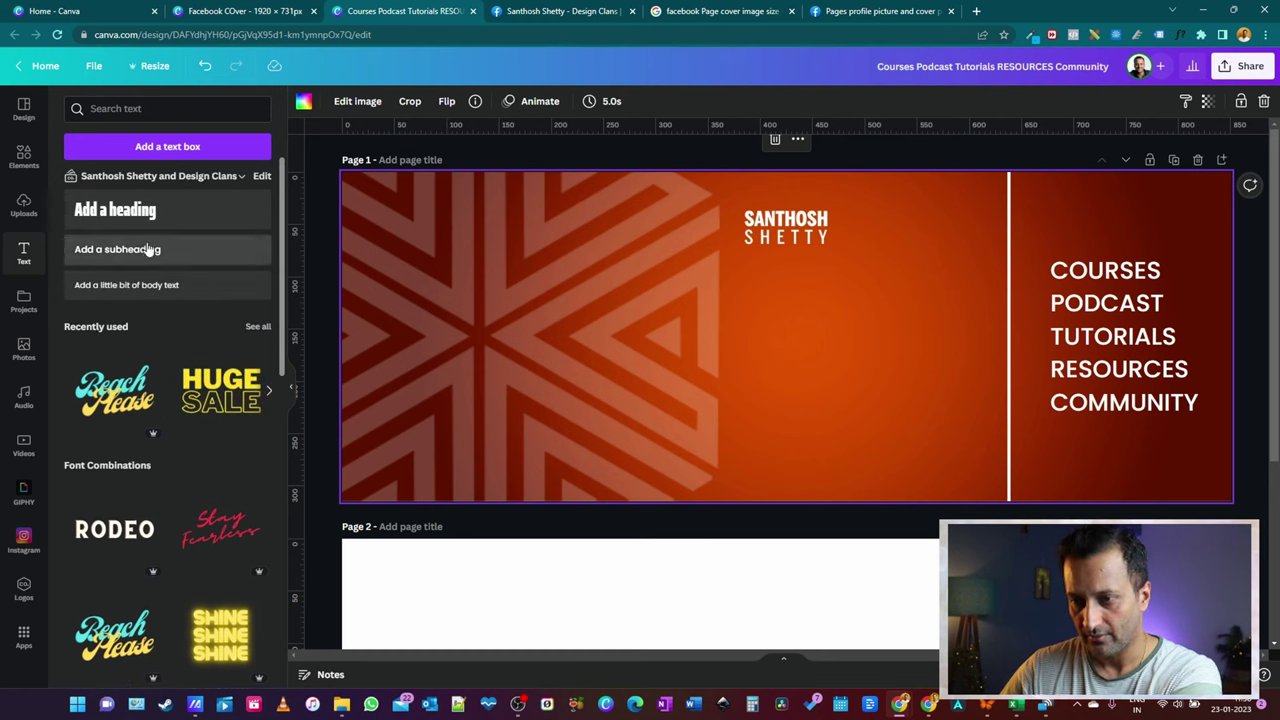
left_click(150, 249)
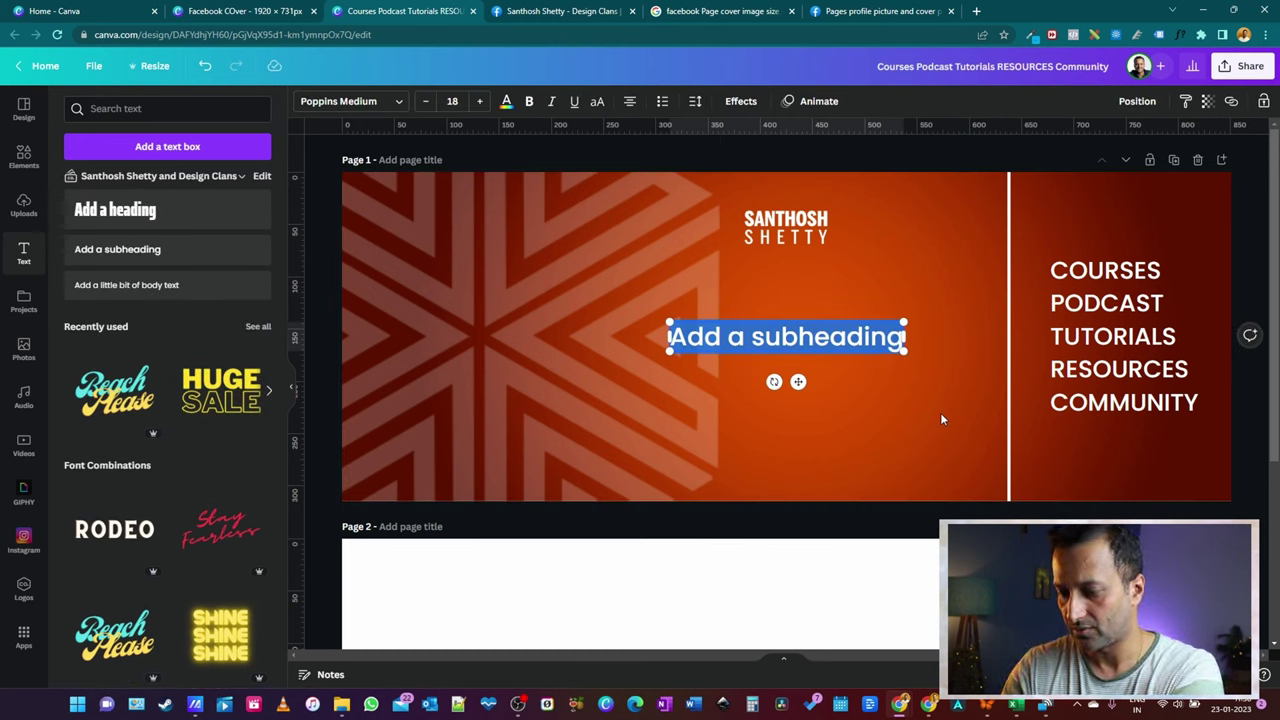
type("www.santhos")
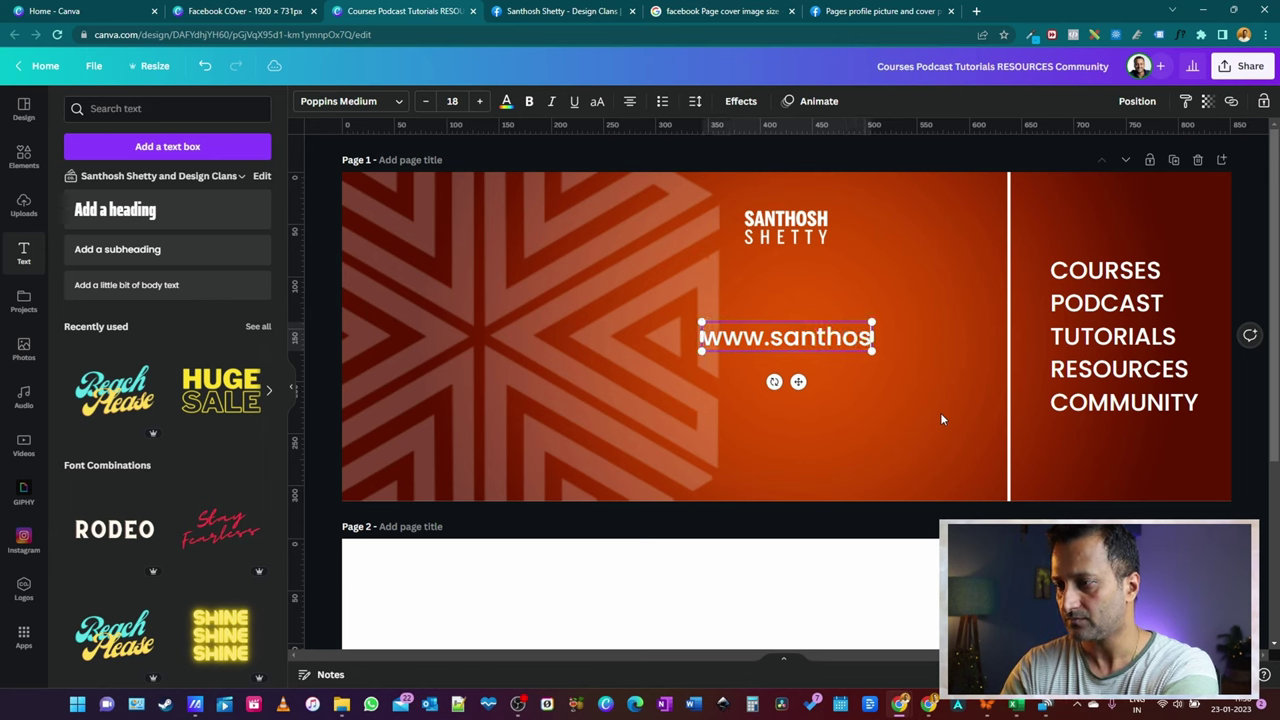
type("hshetty.com")
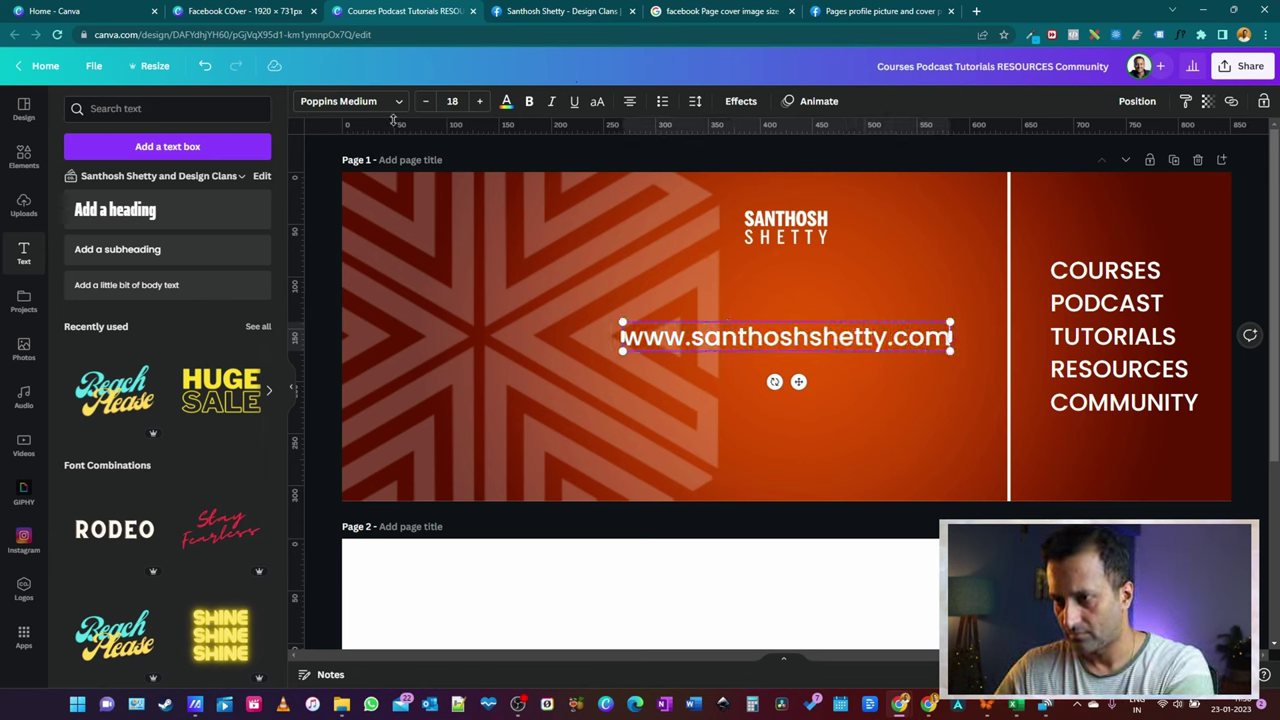
left_click(452, 101)
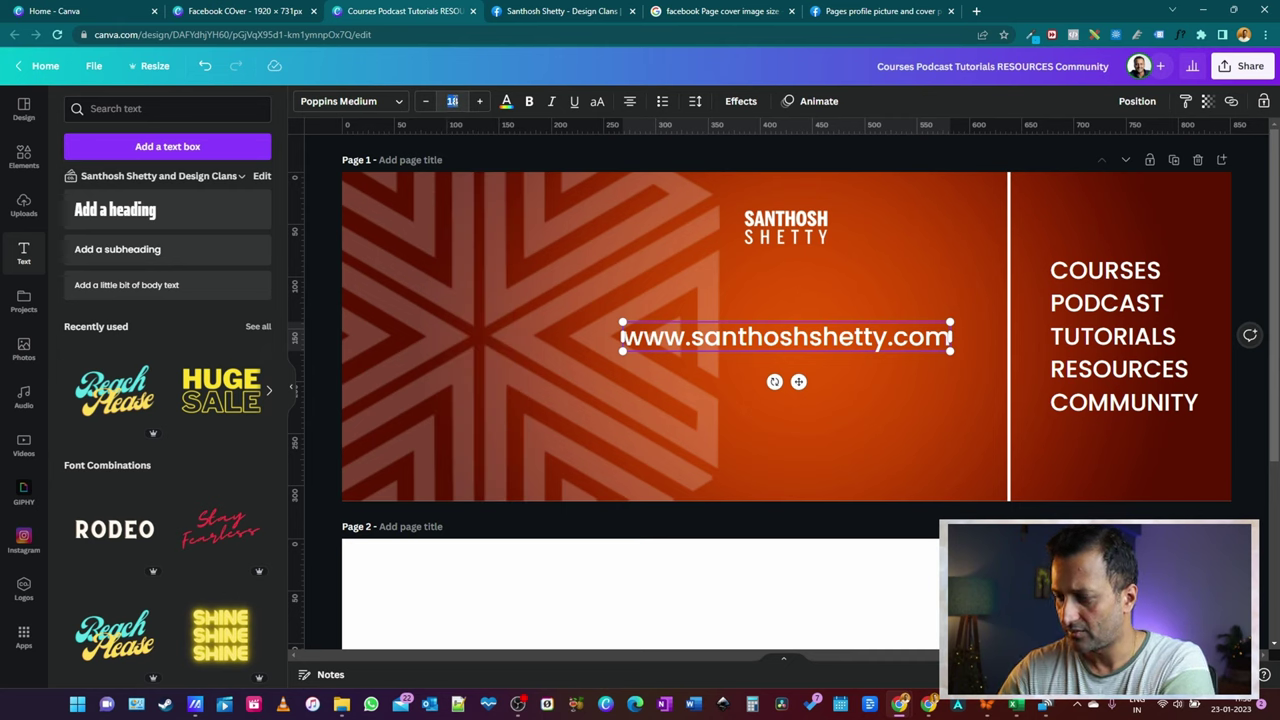
type("6")
key("Return")
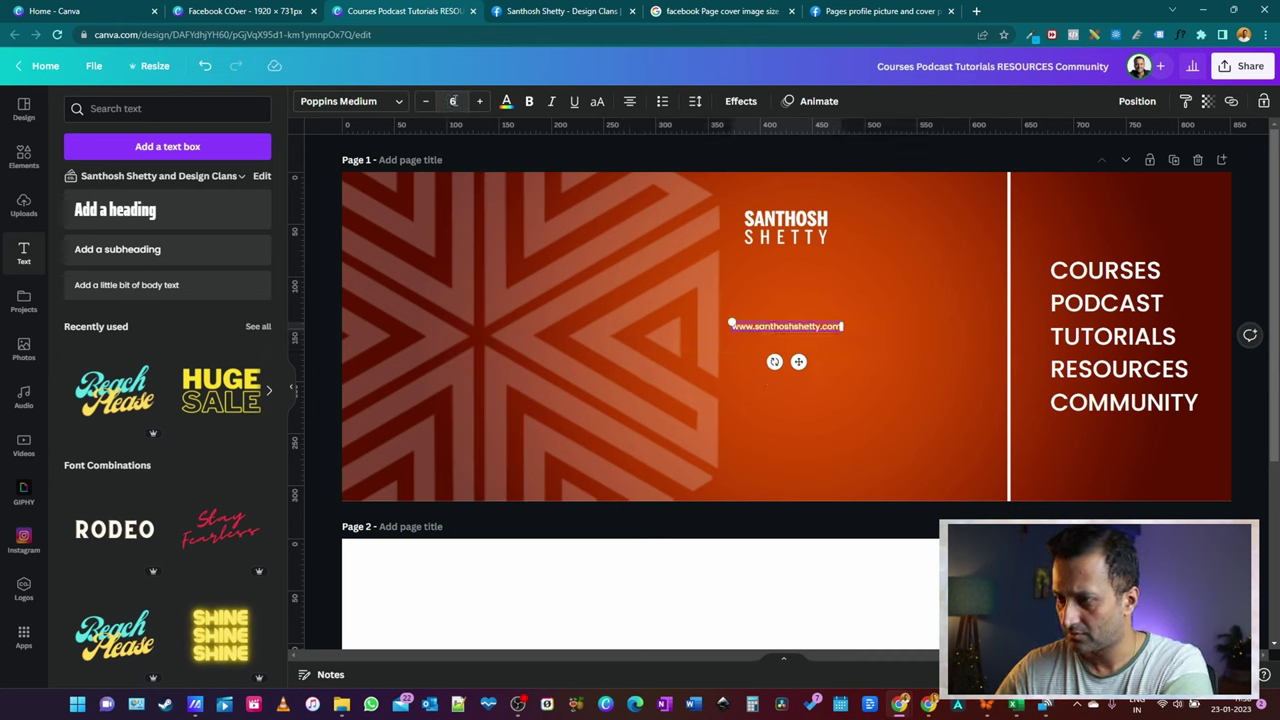
left_click(479, 101)
left_click(479, 101)
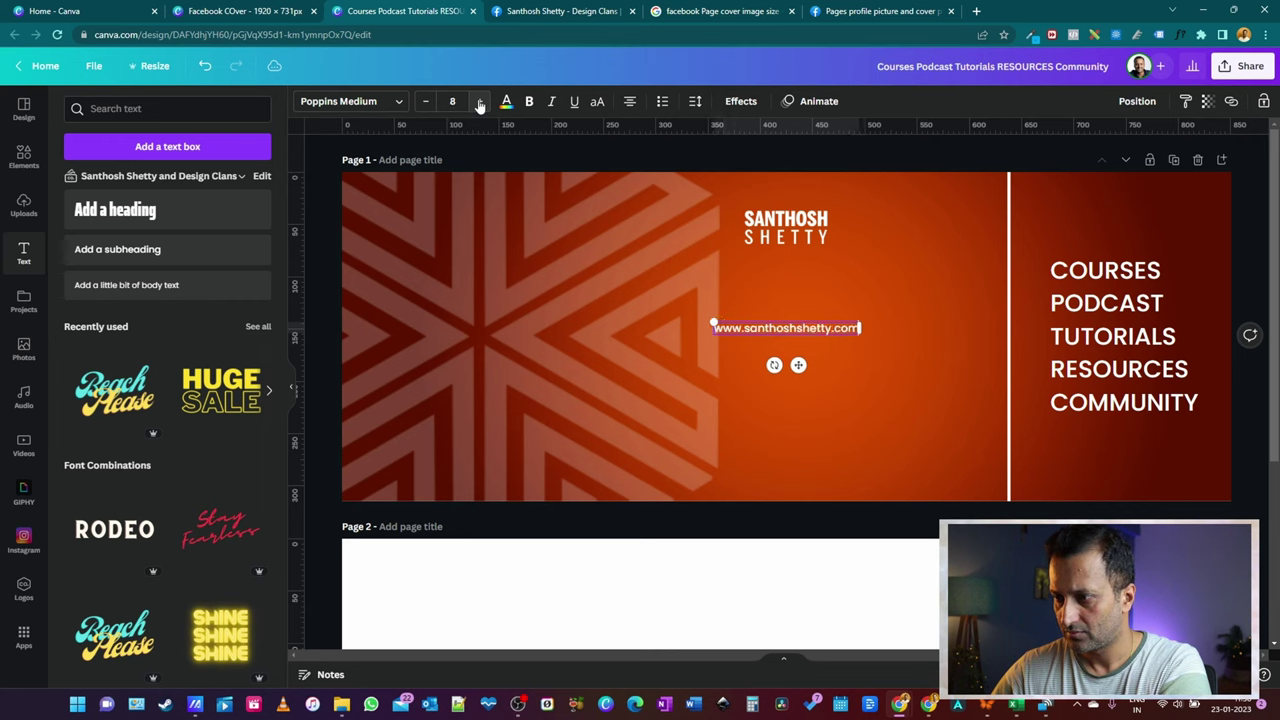
Place the website address directly beneath the name logo and move both closer to the upper edge of page 1
left_click_drag(800, 350, 800, 295)
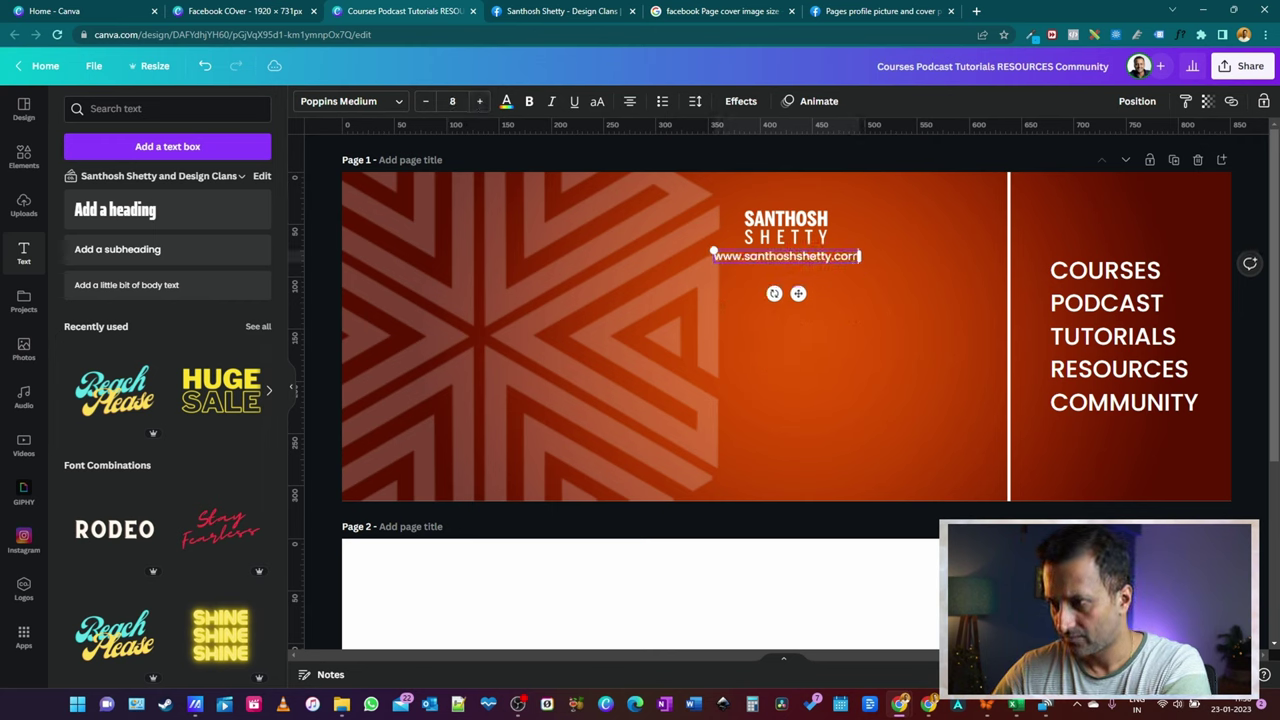
left_click(805, 228, "shift")
left_click_drag(805, 228, 802, 212)
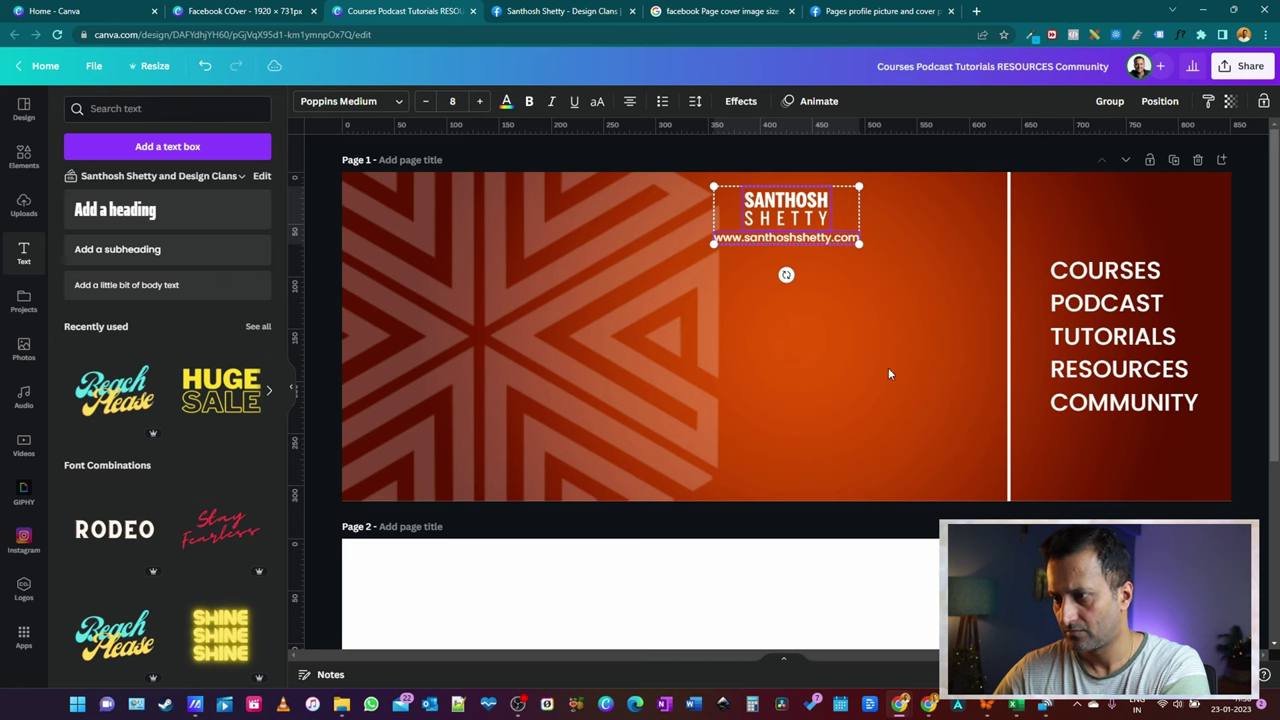
left_click(888, 373)
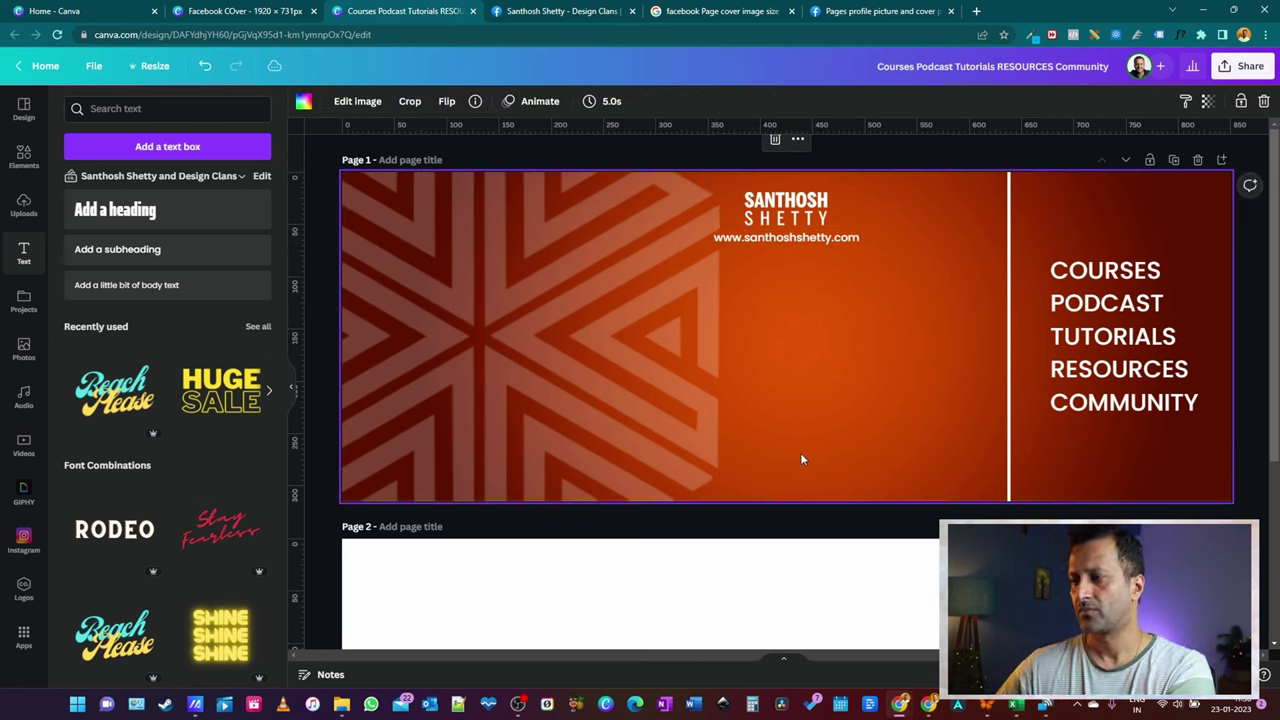
Rotate the website address to vertical beside the divider line and format it in uppercase at size 7 with wider letter spacing
left_click_drag(826, 234, 912, 329)
left_click_drag(860, 363, 966, 346)
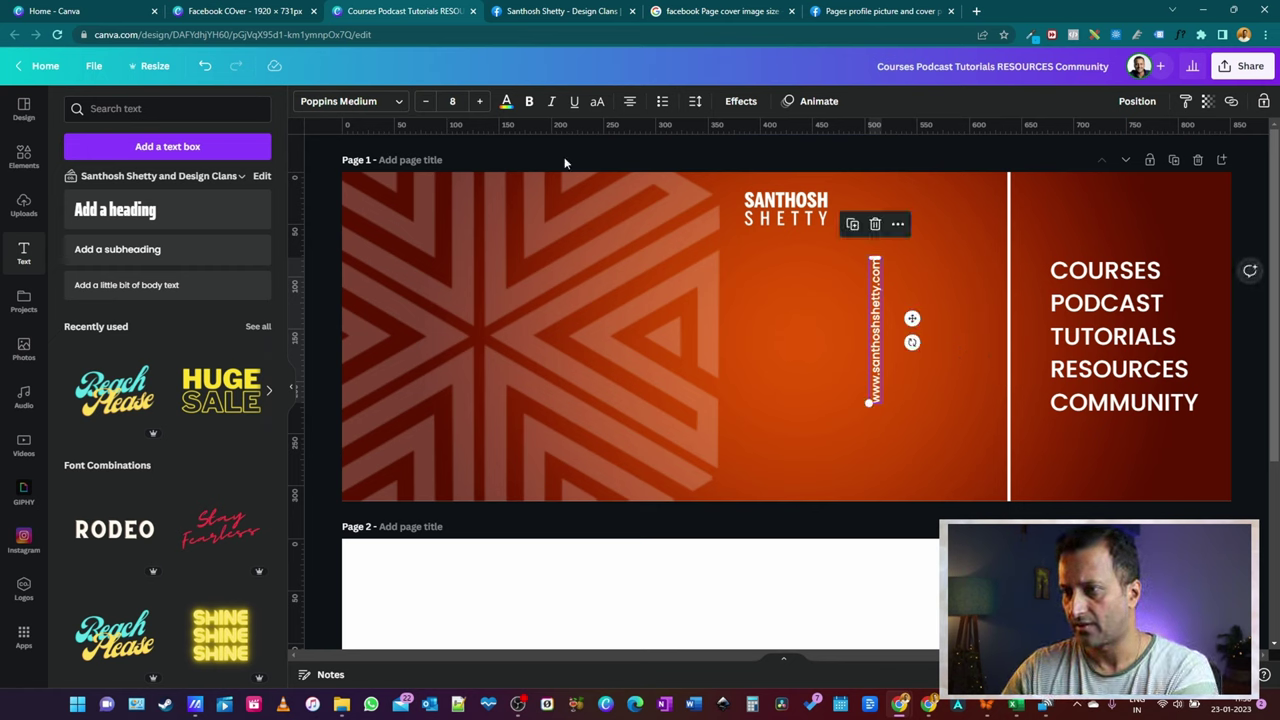
left_click(596, 104)
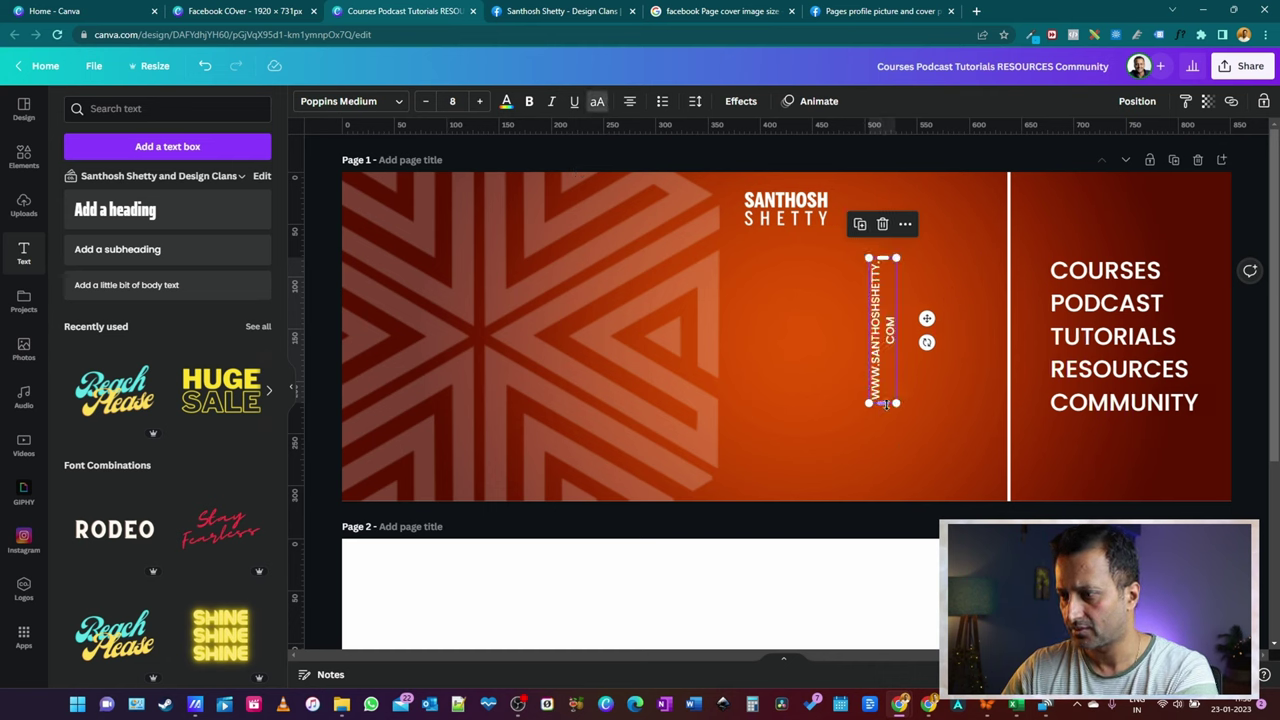
left_click(480, 102)
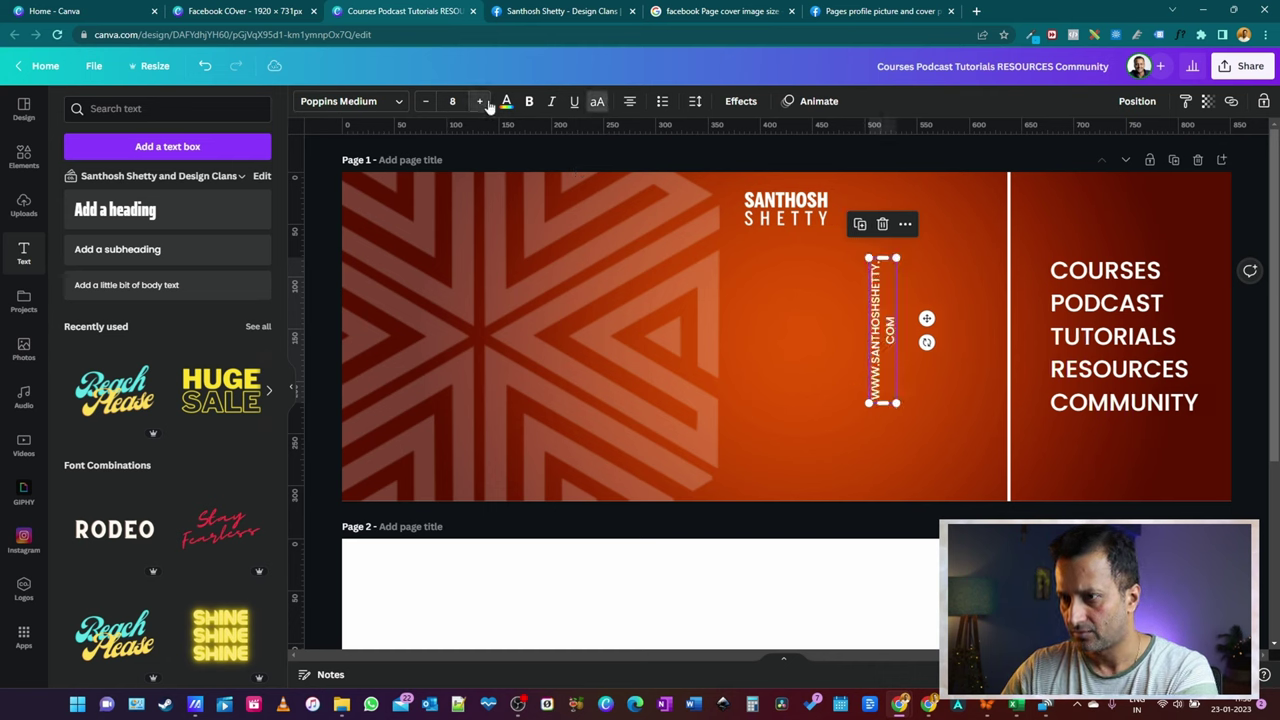
left_click(426, 102)
left_click(426, 102)
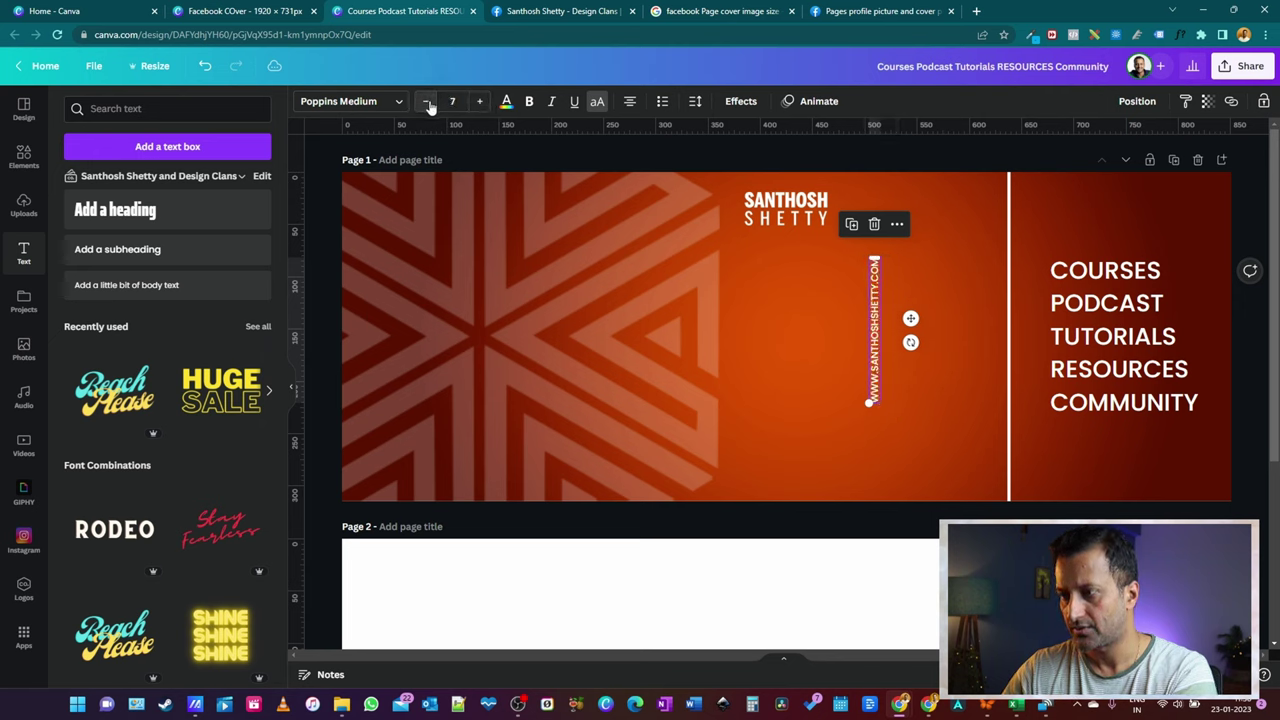
left_click(693, 102)
left_click_drag(739, 165, 768, 172)
left_click(914, 477)
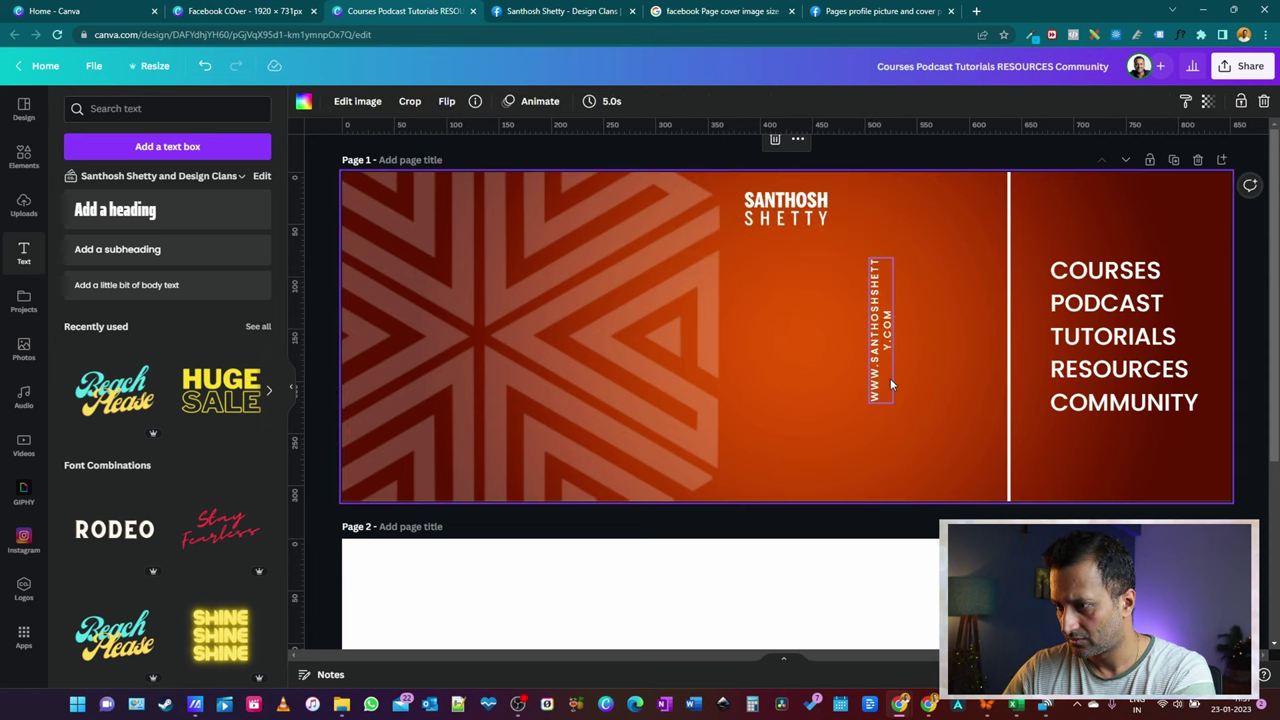
Lengthen the website text box so the address fits on one line, and rotate it to read downwards
left_click(880, 330)
left_click_drag(880, 403, 871, 458)
left_click_drag(910, 370, 752, 343)
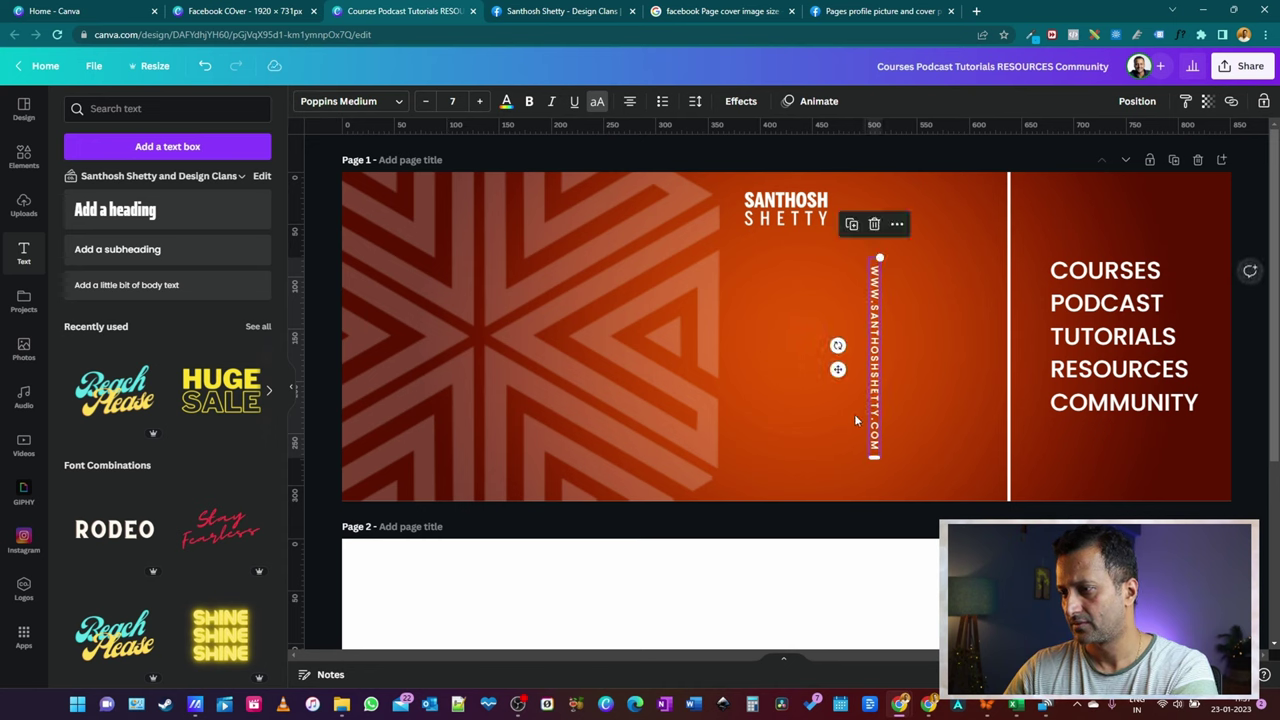
Place the vertical website address between the divider line and the services list, and shift the divider away from the list for spacing
left_click_drag(875, 388, 1024, 350)
left_click_drag(1022, 358, 1020, 362)
left_click(1020, 364)
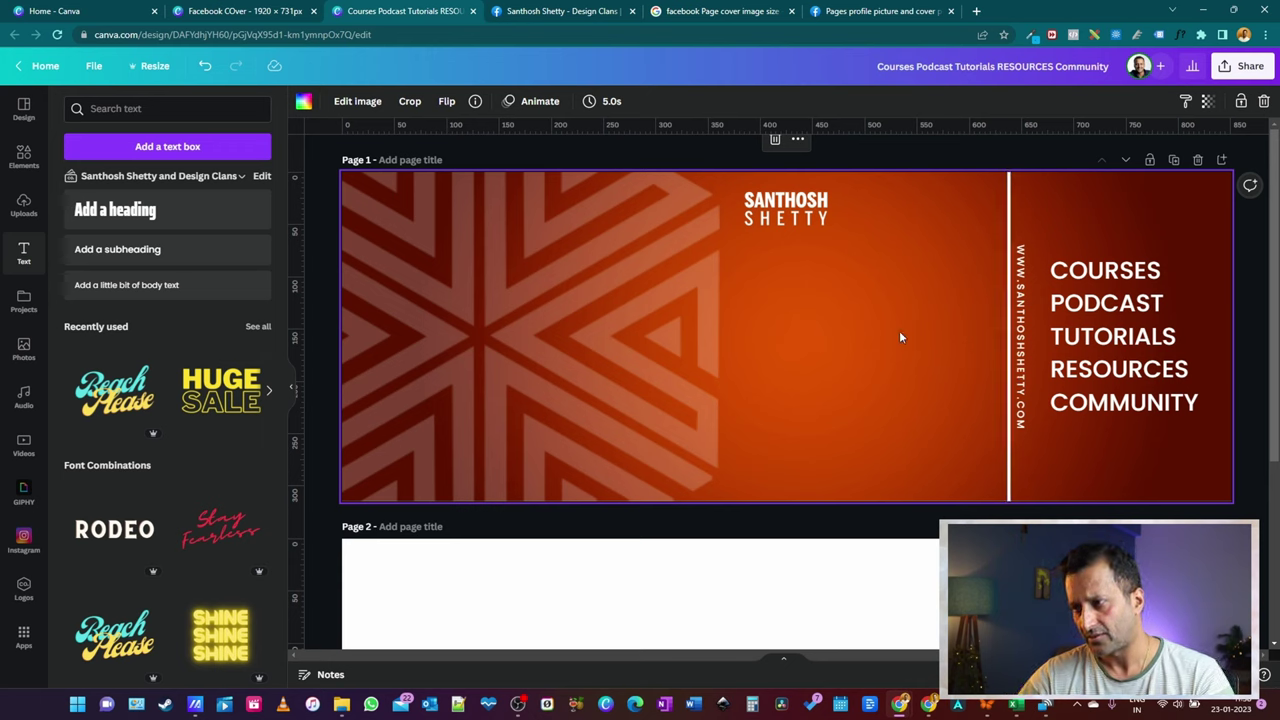
left_click_drag(1008, 466, 995, 430)
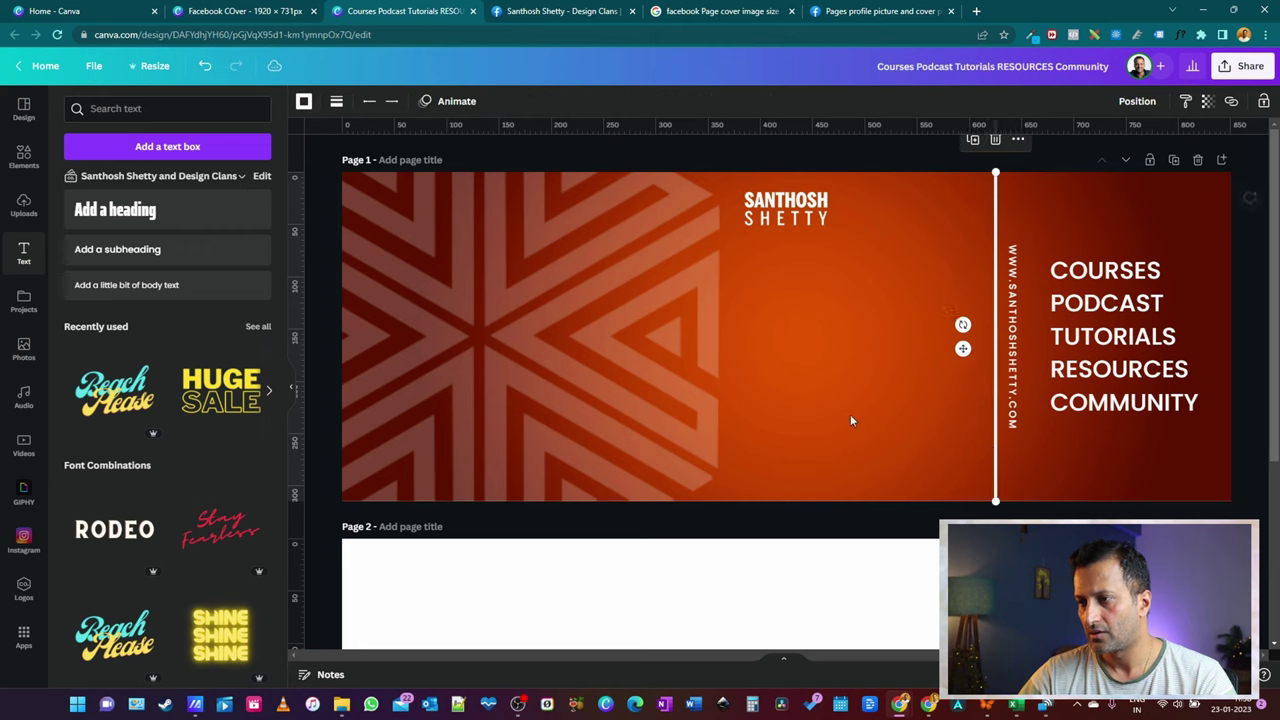
left_click(812, 412)
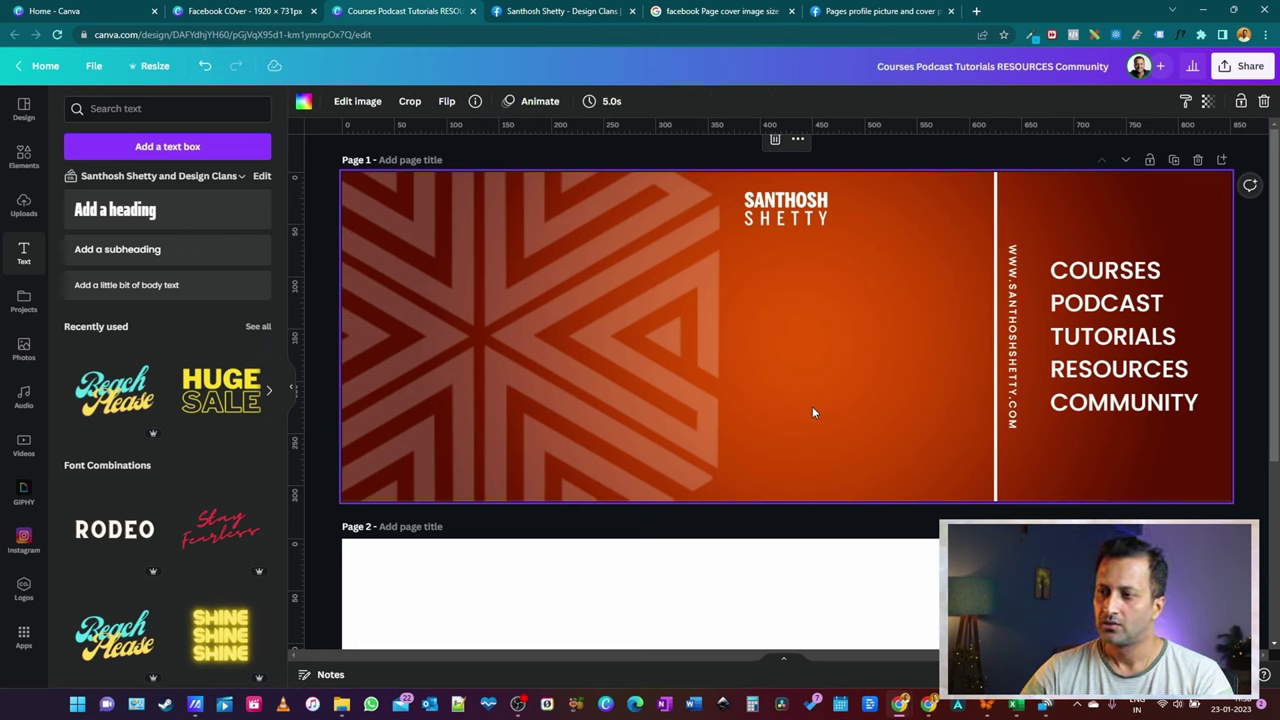
Try moving the name logo above the services list
left_click_drag(781, 214, 1103, 212)
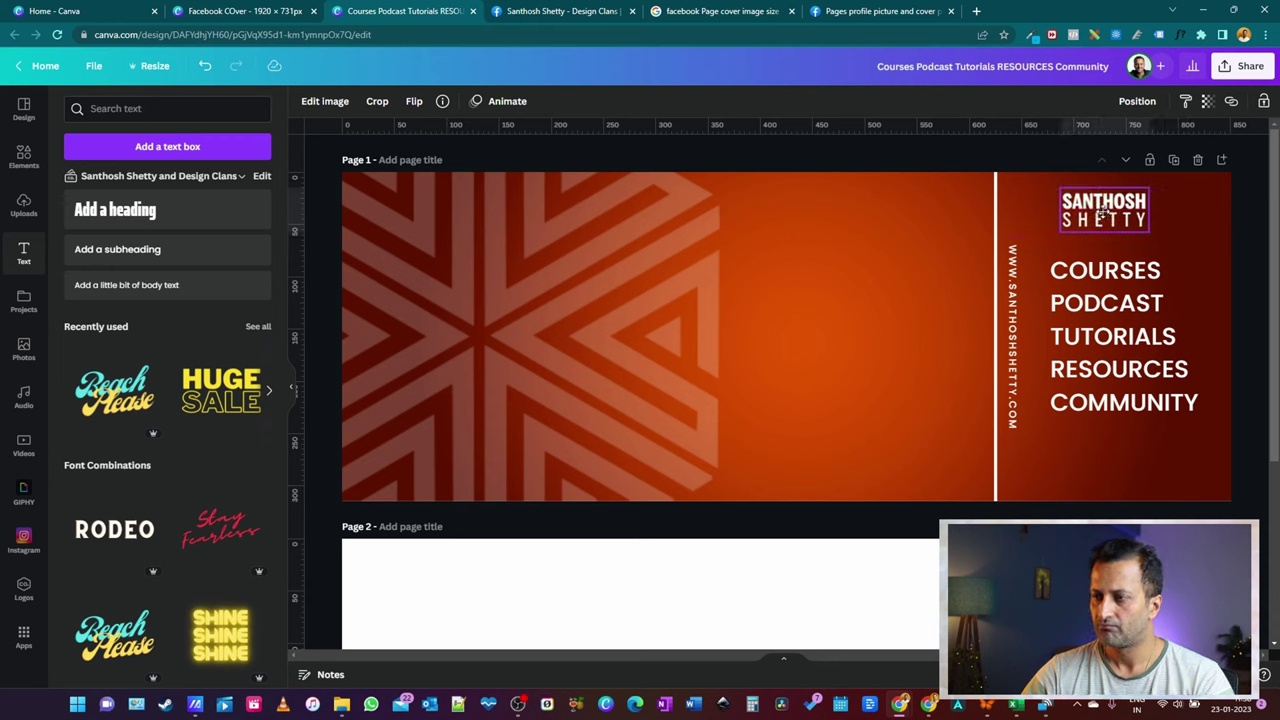
key("ctrl+z")
left_click(836, 349)
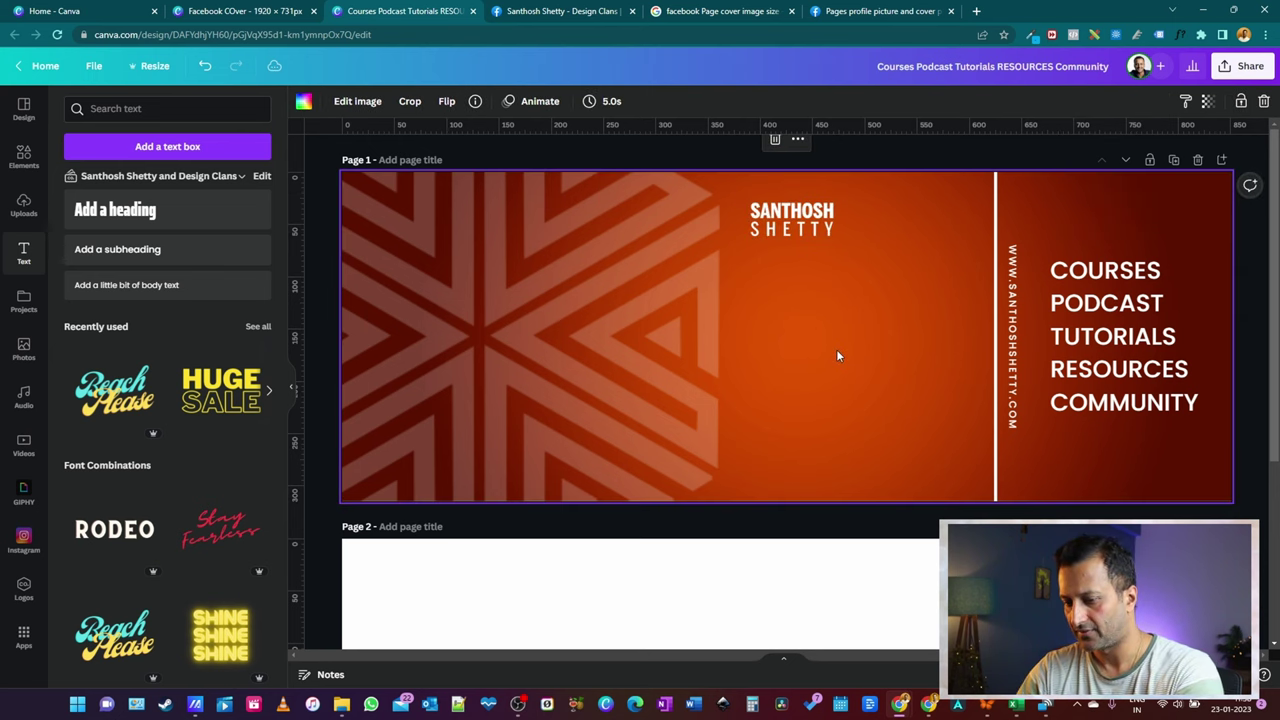
Download only page 1 as a JPG at size 1 with quality 80
left_click(1241, 66)
left_click(1104, 388)
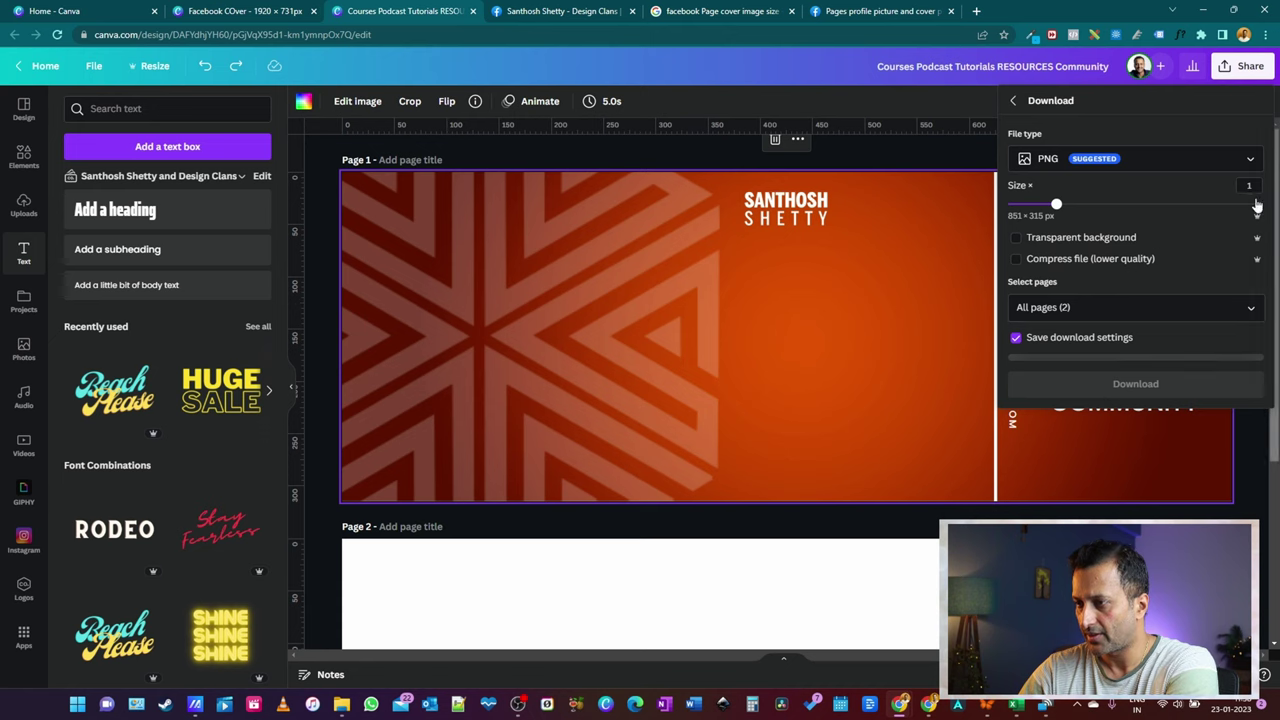
left_click(1175, 150)
left_click(1130, 197)
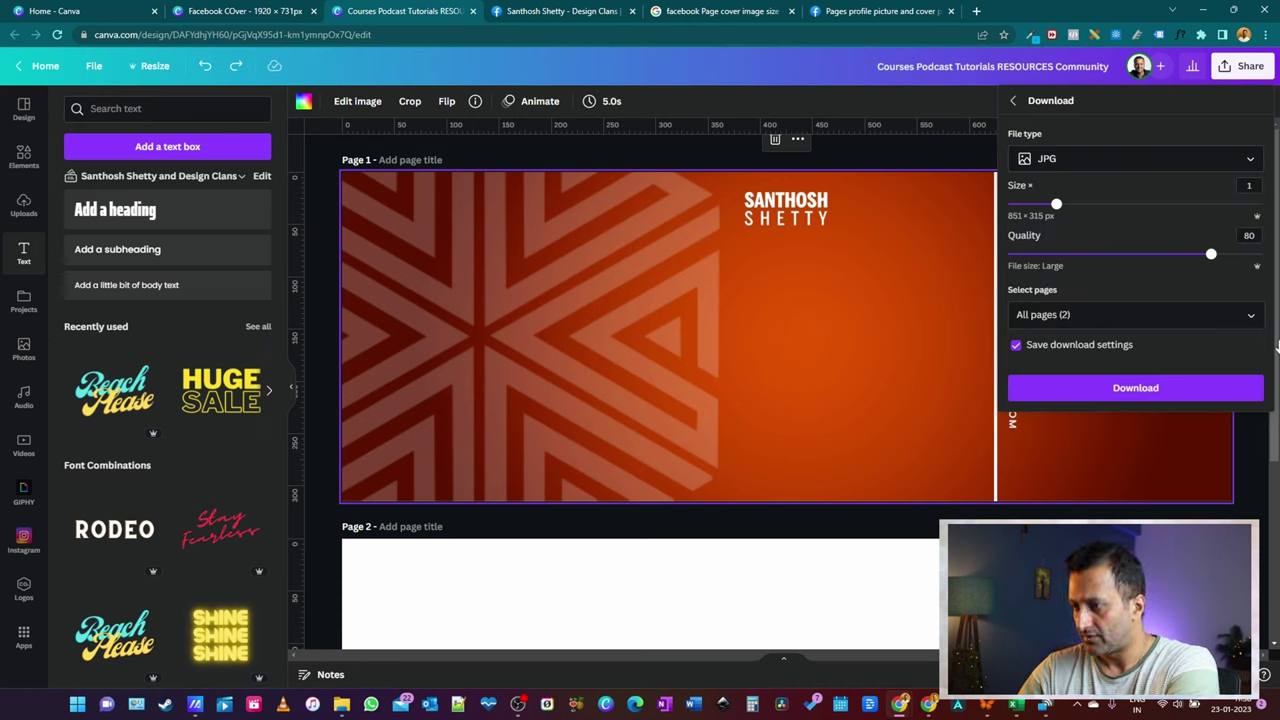
left_click(1249, 315)
left_click(1160, 360)
left_click(1214, 388)
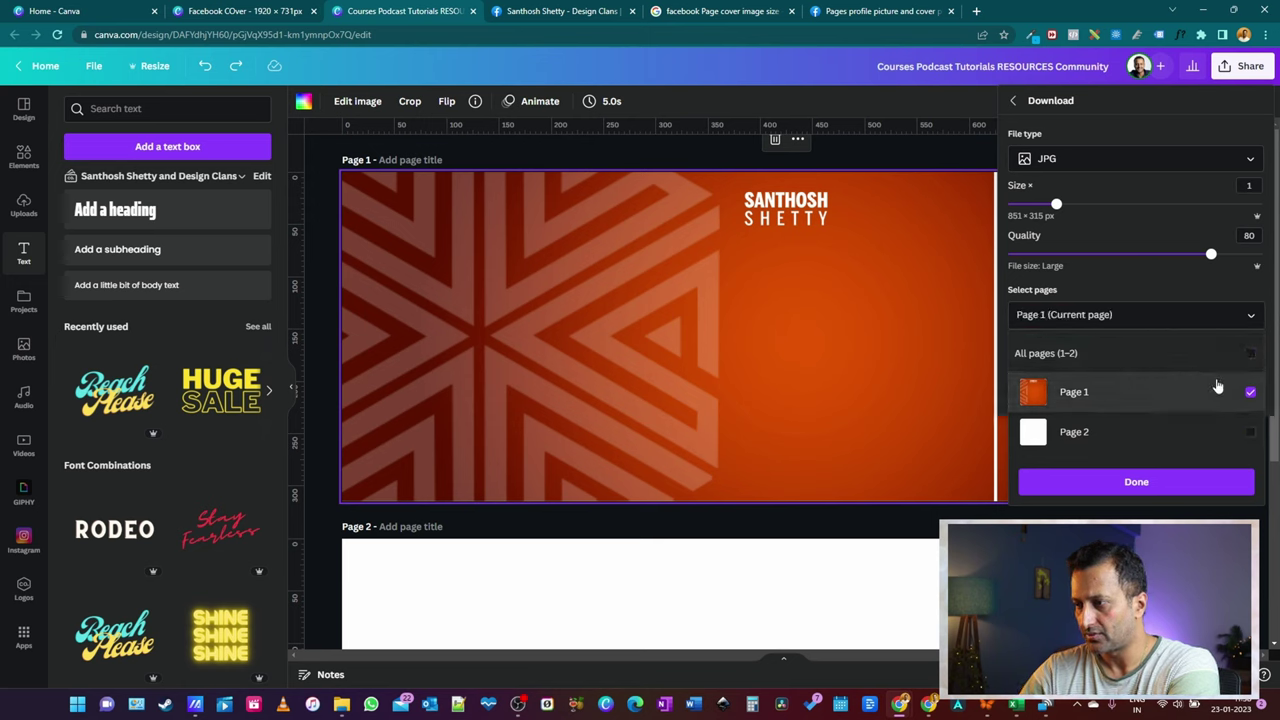
left_click(1160, 481)
left_click(1174, 388)
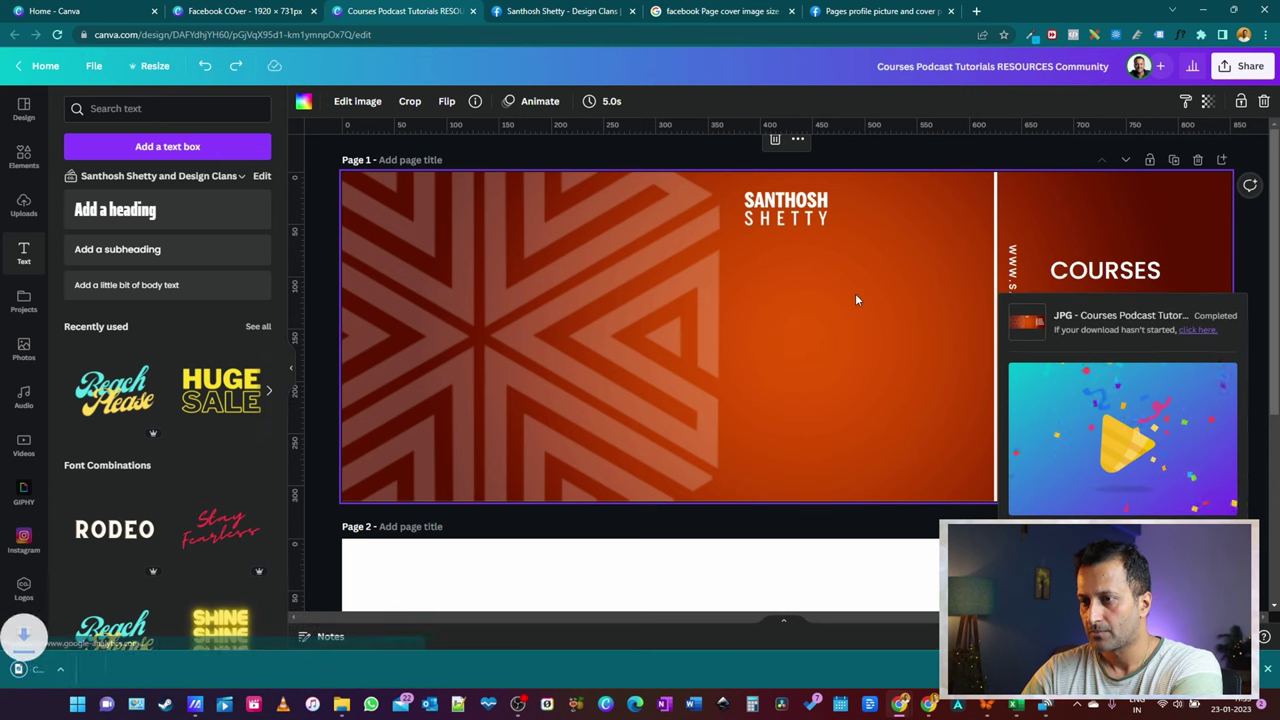
key("ctrl+Tab")
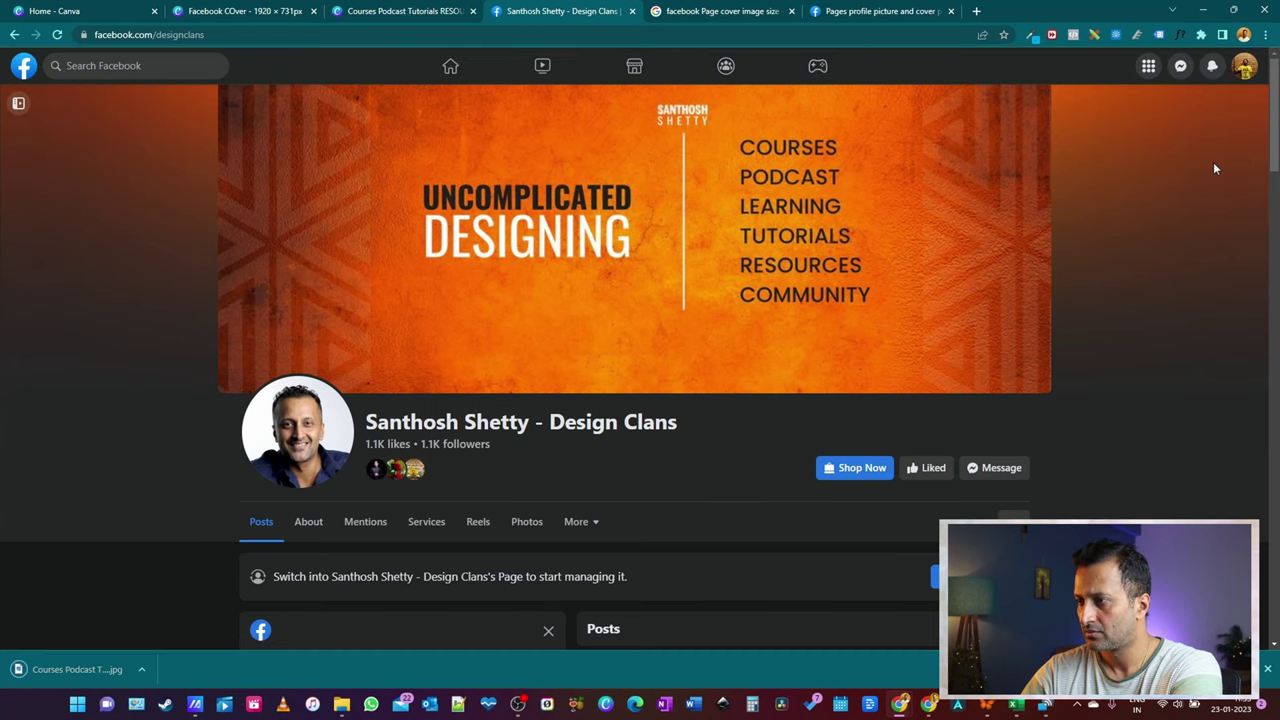
left_click(1240, 74)
left_click(1233, 112)
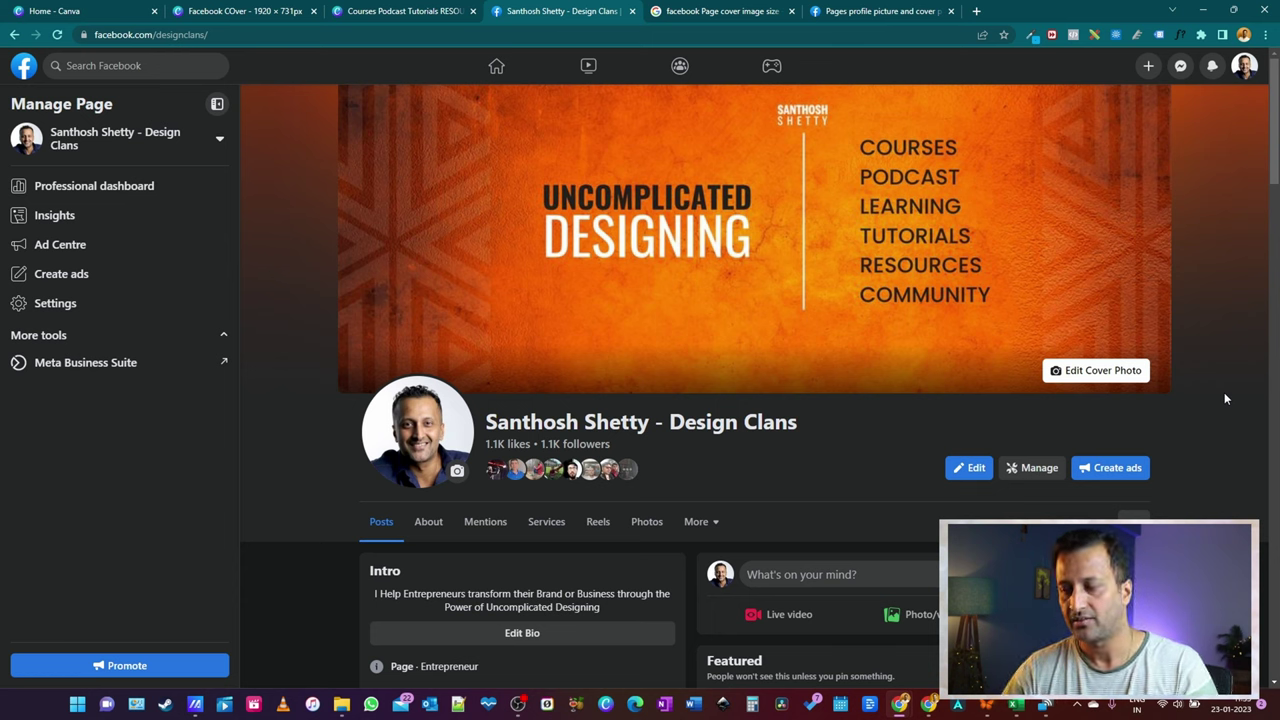
Upload the exported cover JPG from Downloads as the page's cover photo, try repositioning it, and save the changes
left_click(1105, 372)
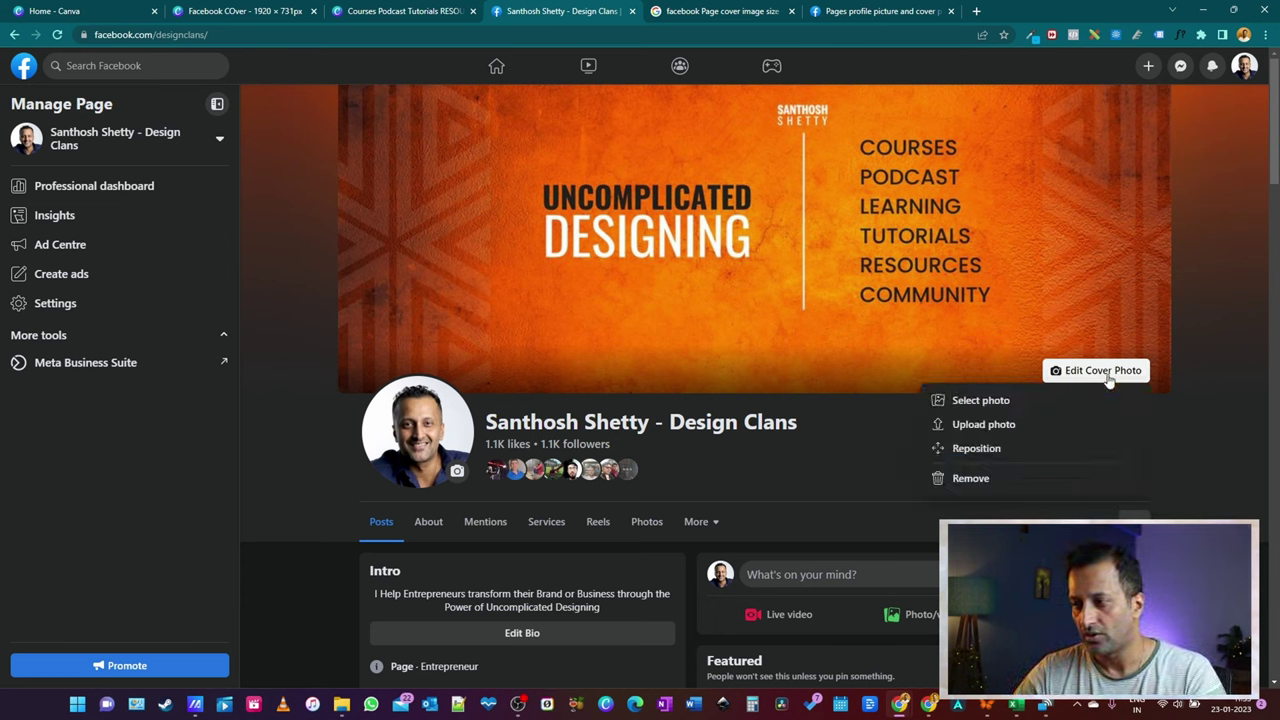
left_click(1030, 428)
left_click(60, 174)
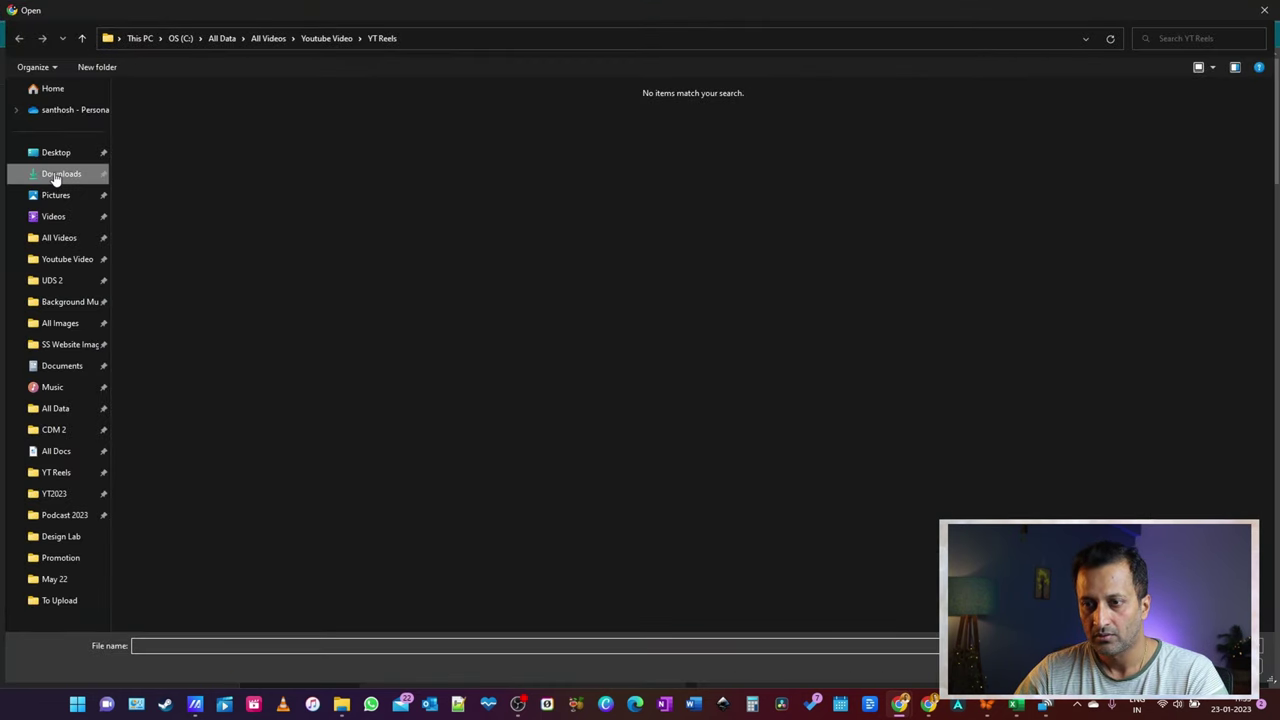
double_click(217, 126)
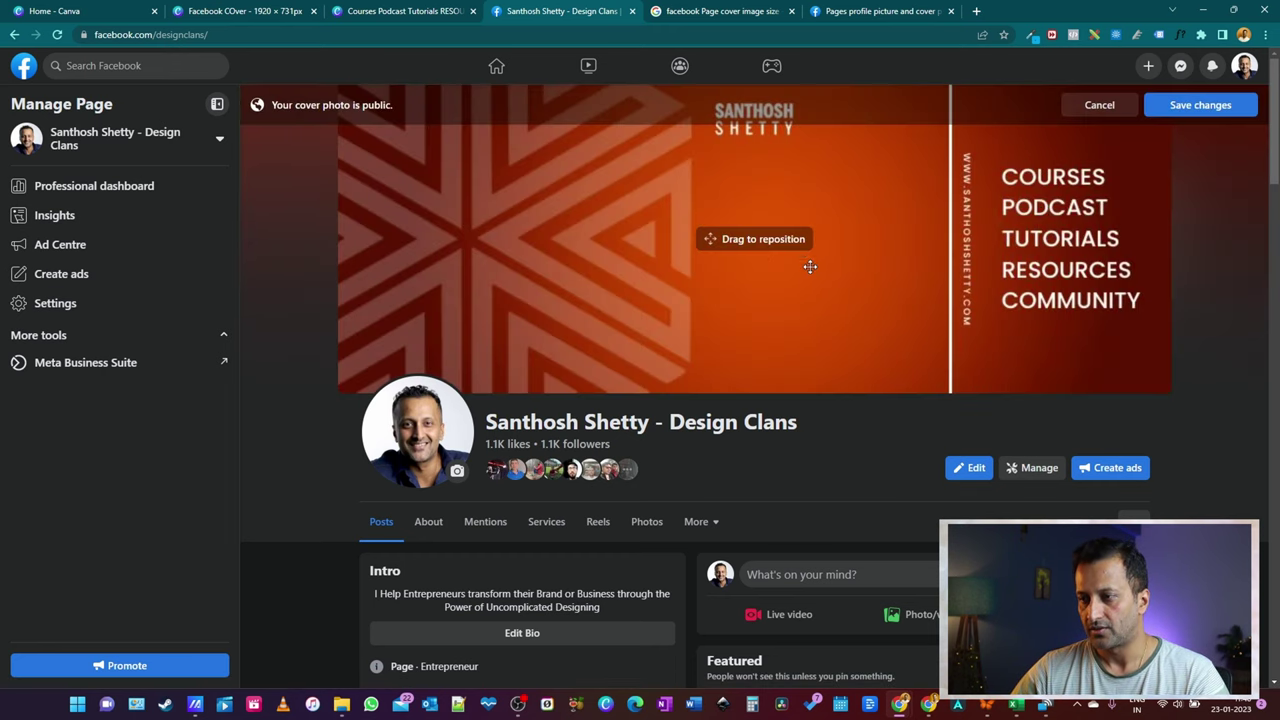
left_click_drag(810, 267, 870, 260)
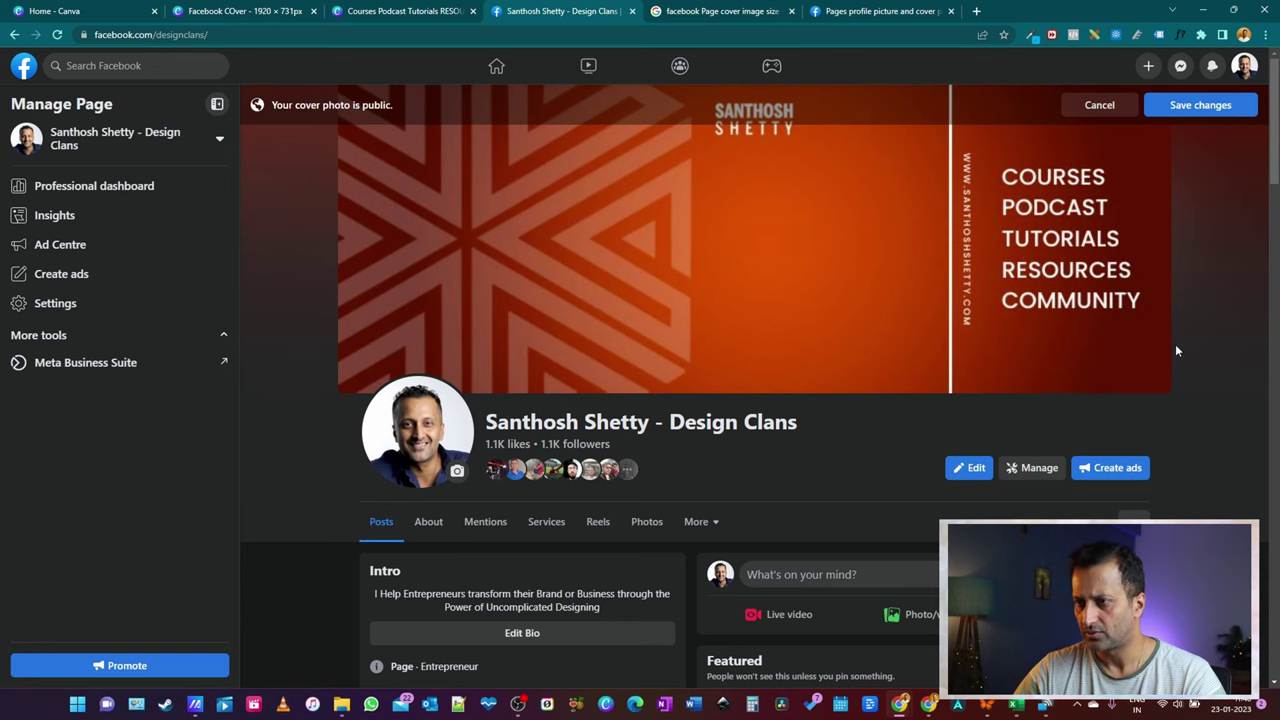
left_click_drag(877, 223, 867, 303)
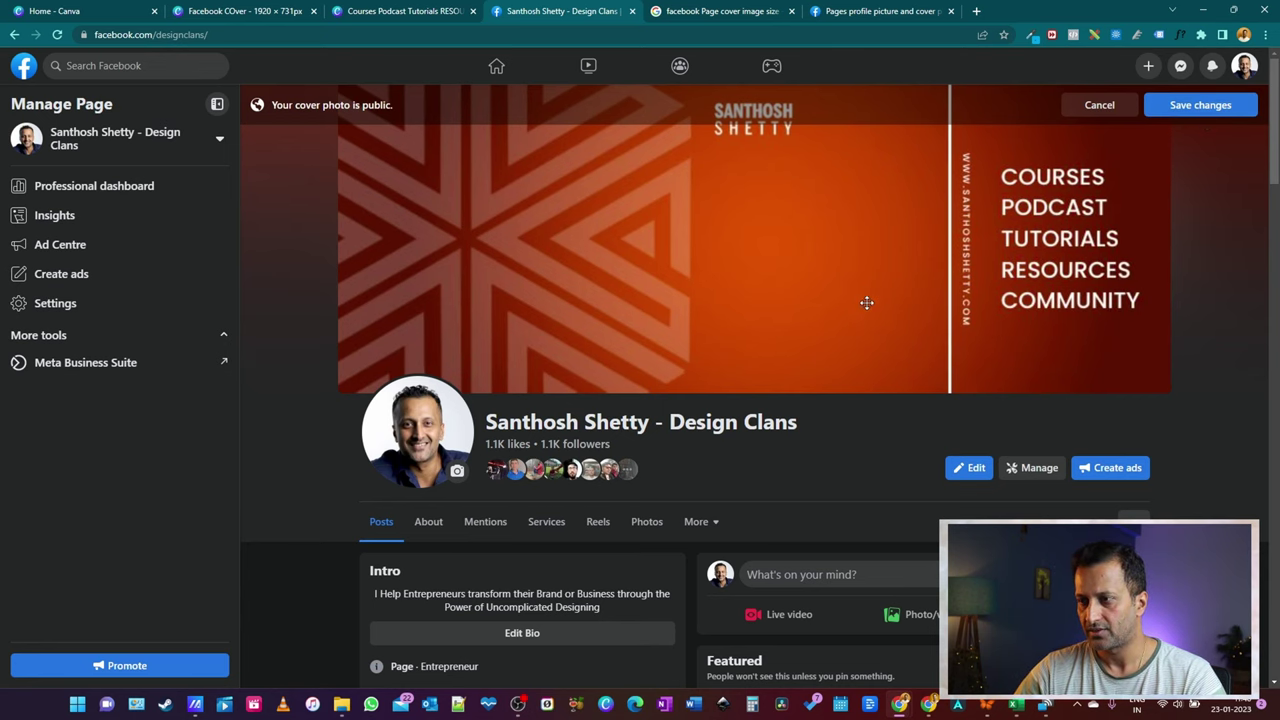
left_click(1206, 111)
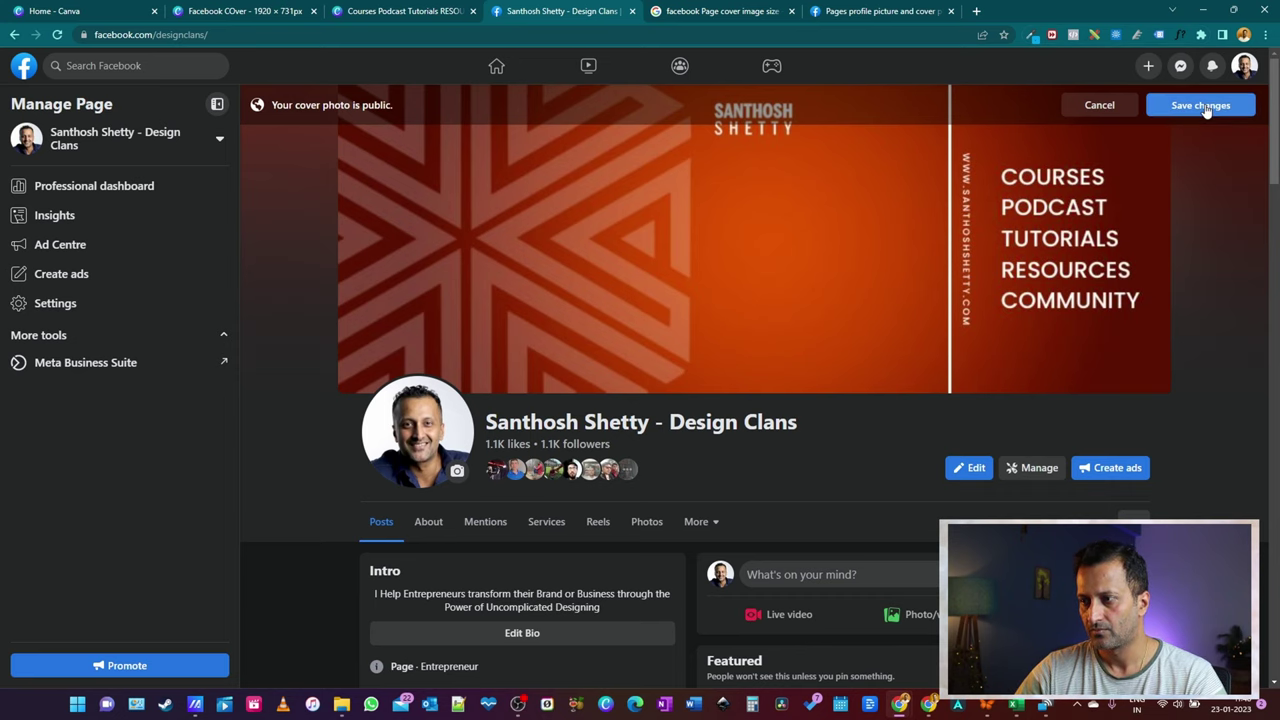
left_click(1206, 110)
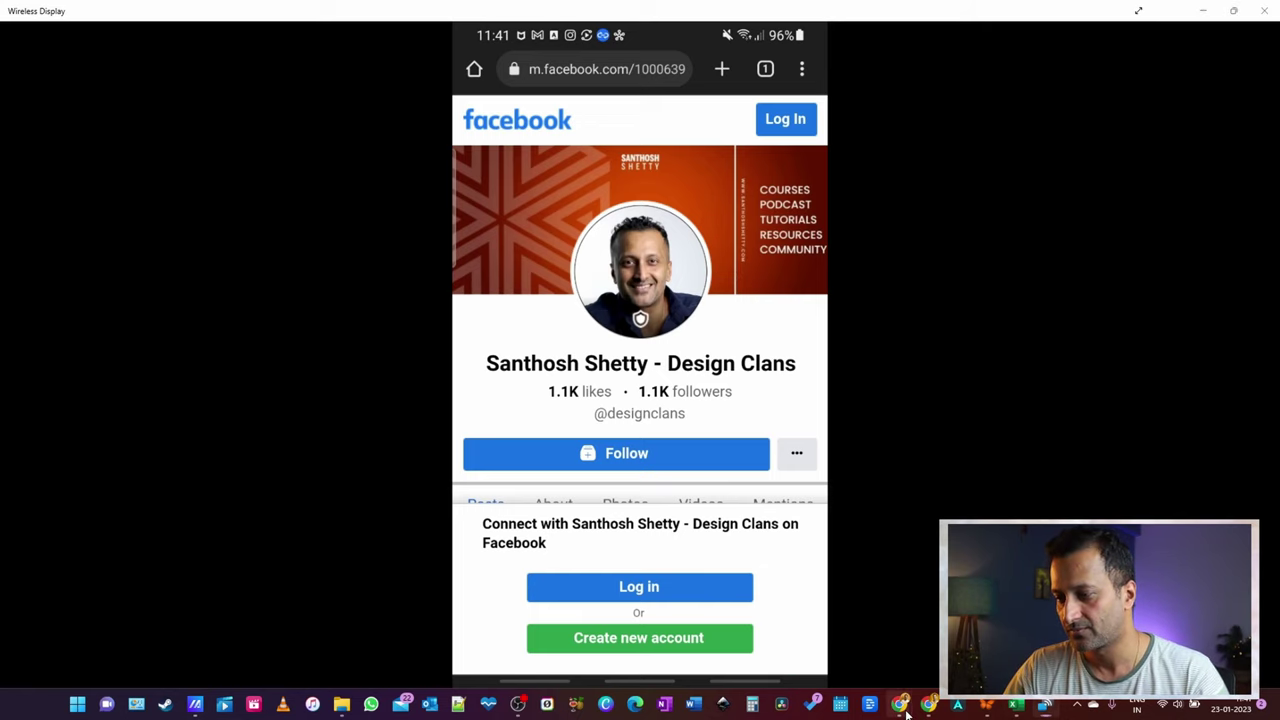
In the Canva cover design, shift the divider, website address and services list inward from the right edge, and move the address closer to the divider
mouse_move(904, 708)
left_click(830, 630)
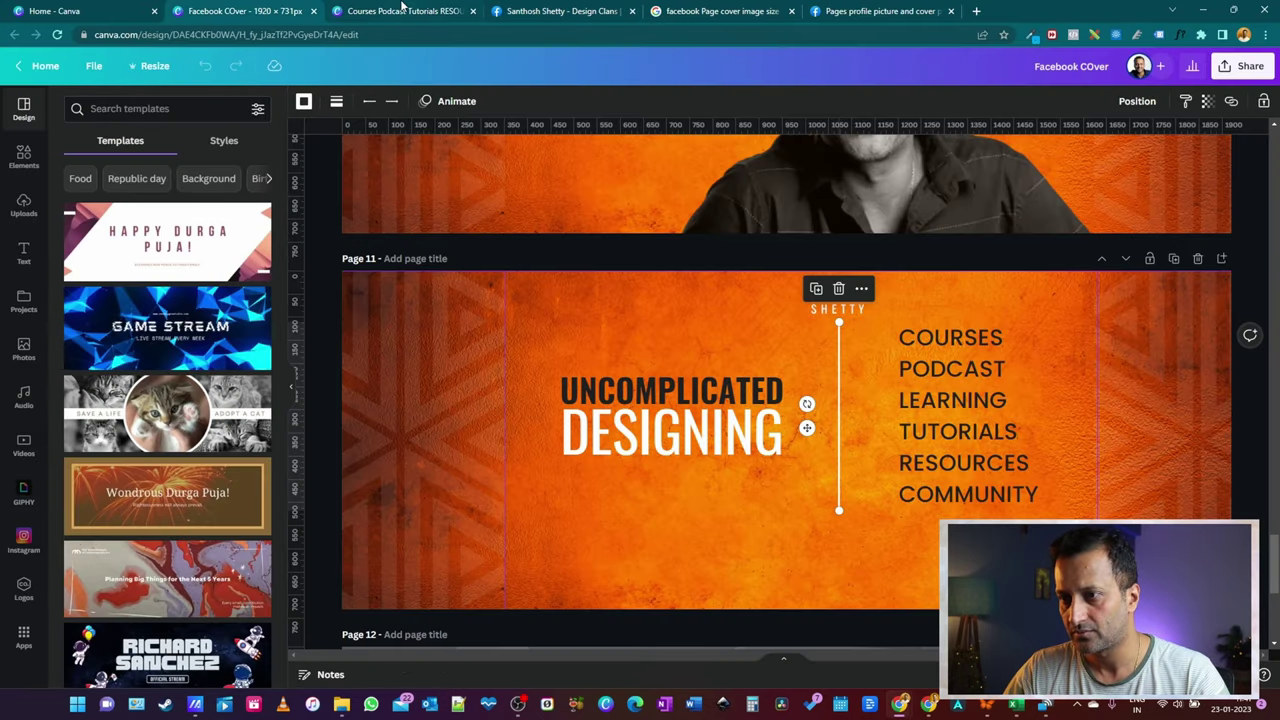
left_click(405, 10)
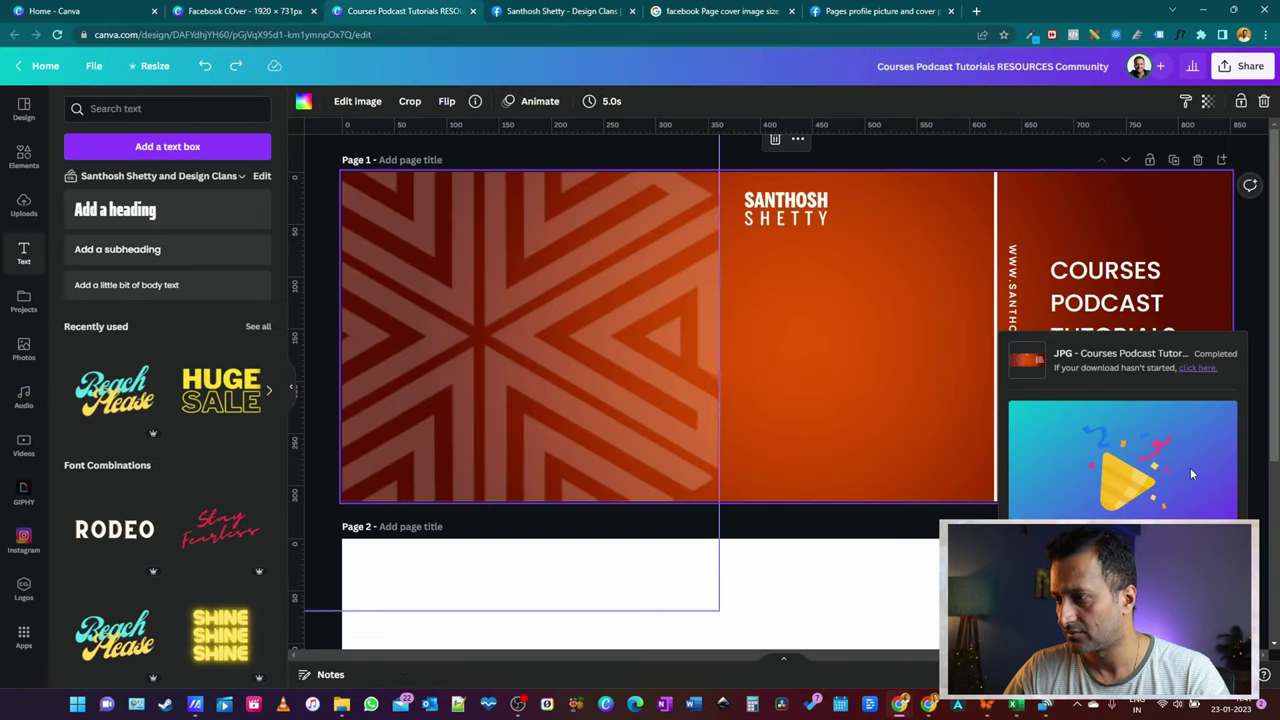
left_click(1005, 441)
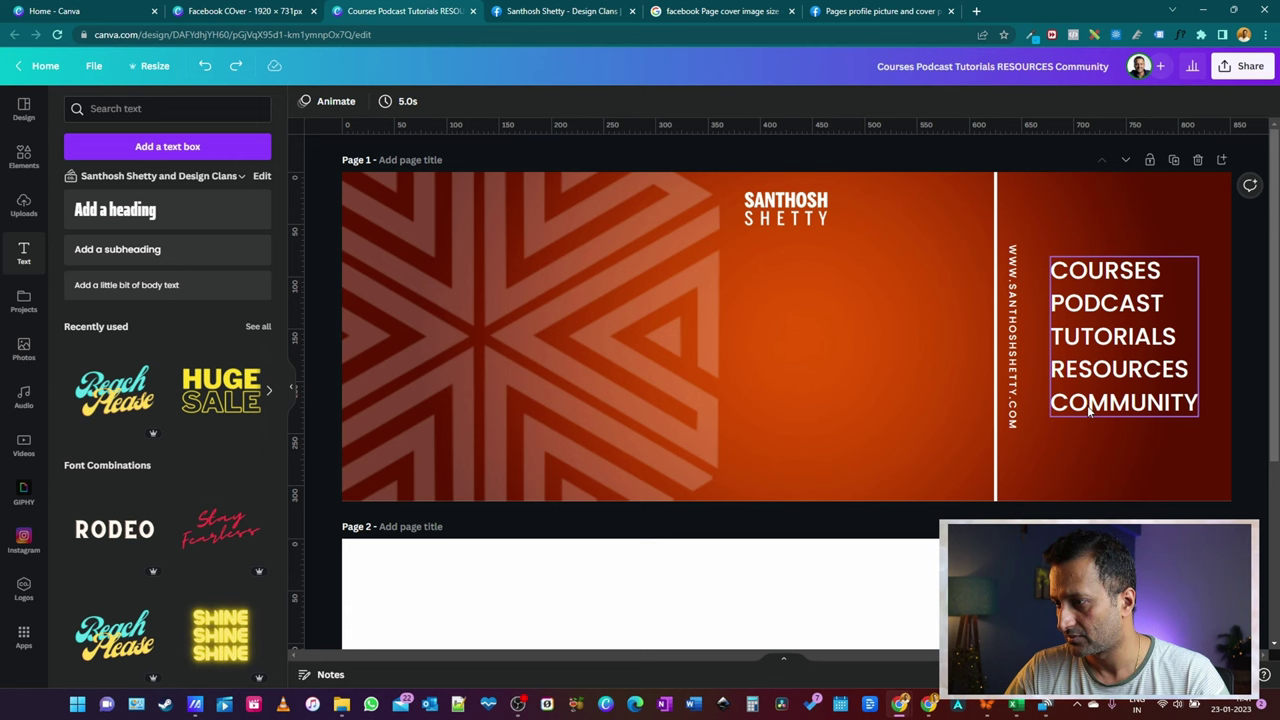
mouse_move(996, 438)
left_mouse_down()
mouse_move(978, 433)
mouse_move(998, 413)
left_mouse_up()
left_click(1008, 413)
left_click_drag(1091, 368, 1068, 369)
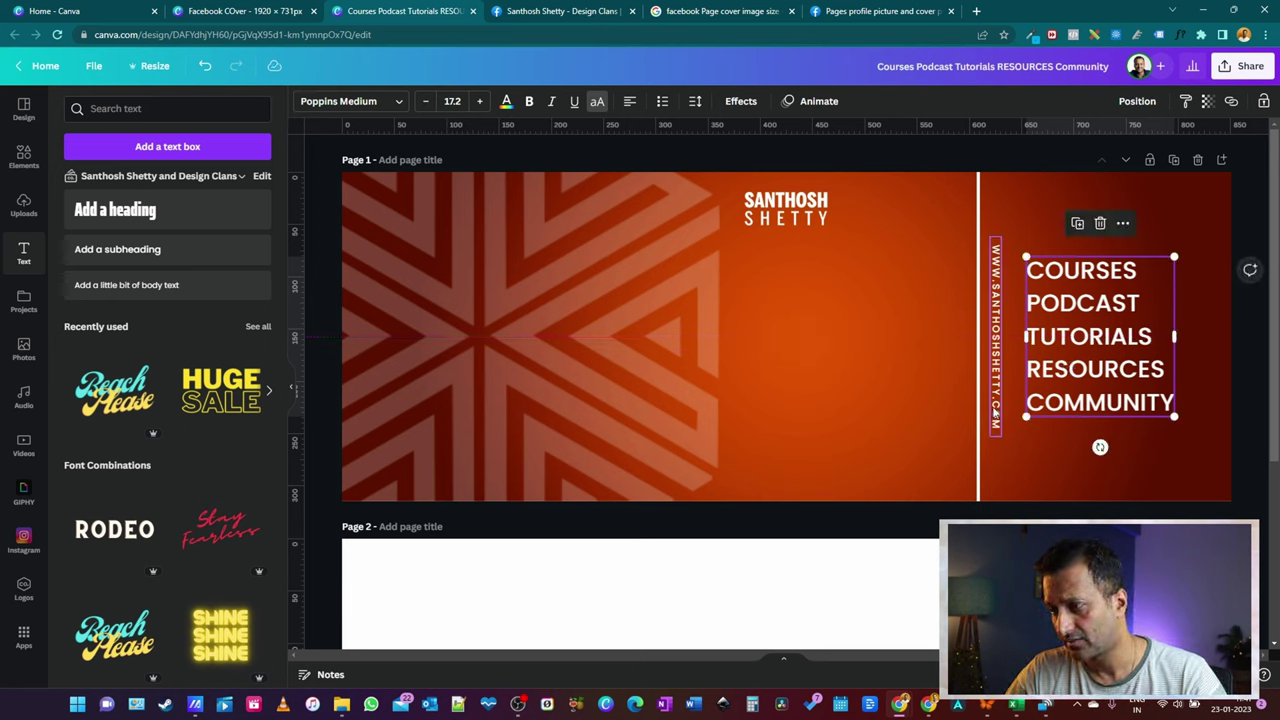
left_click(992, 405)
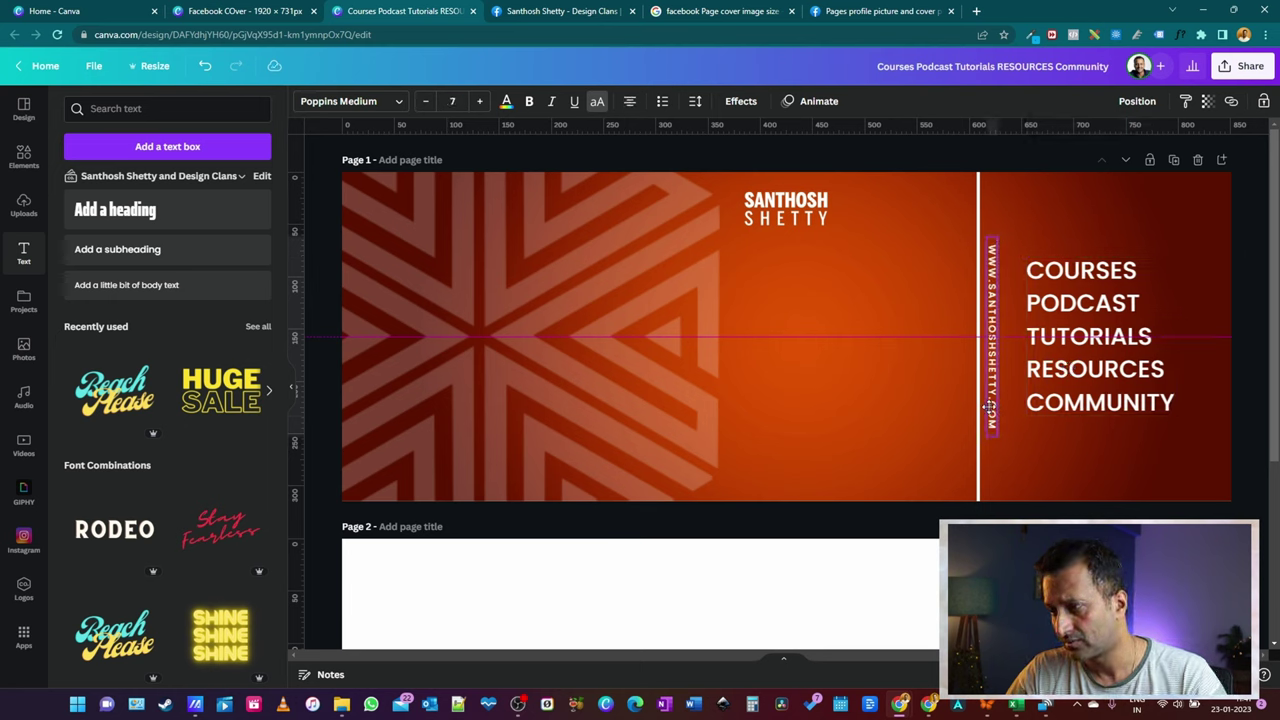
left_click(575, 574)
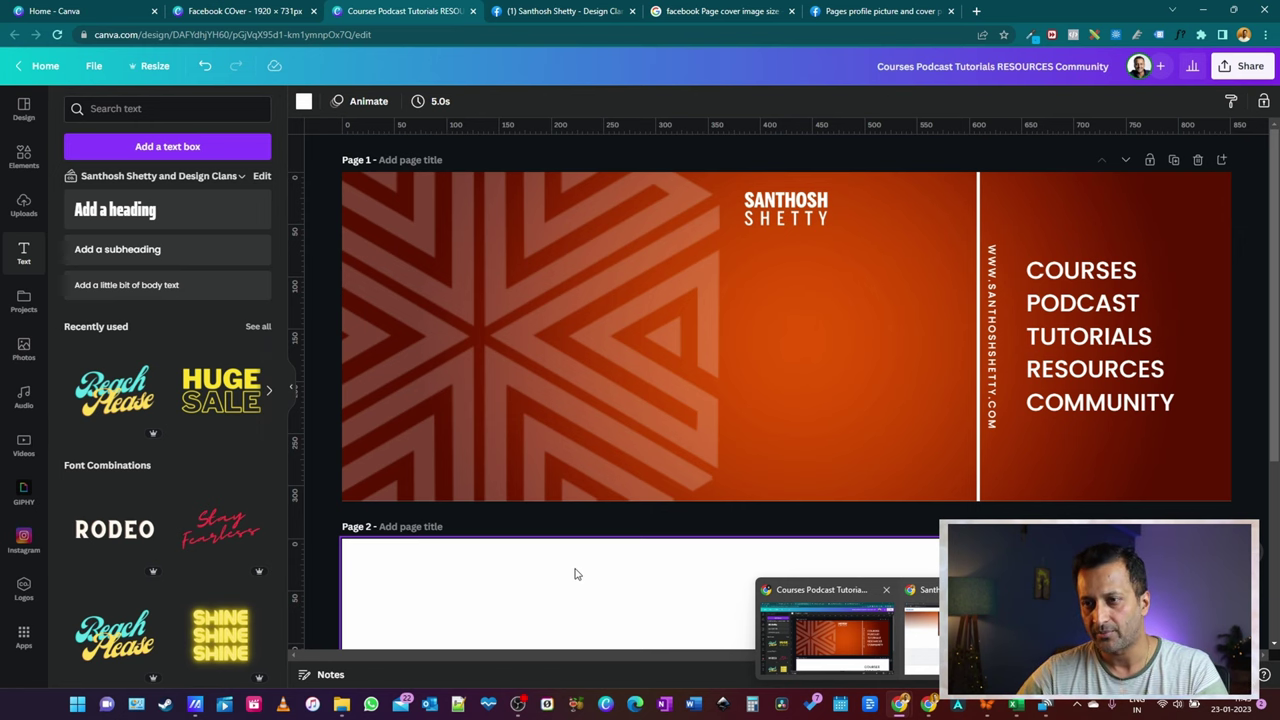
Review Facebook's cover photo guidelines, the live page and the earlier 1920 × 731 px cover design
left_click(243, 11)
left_click(372, 7)
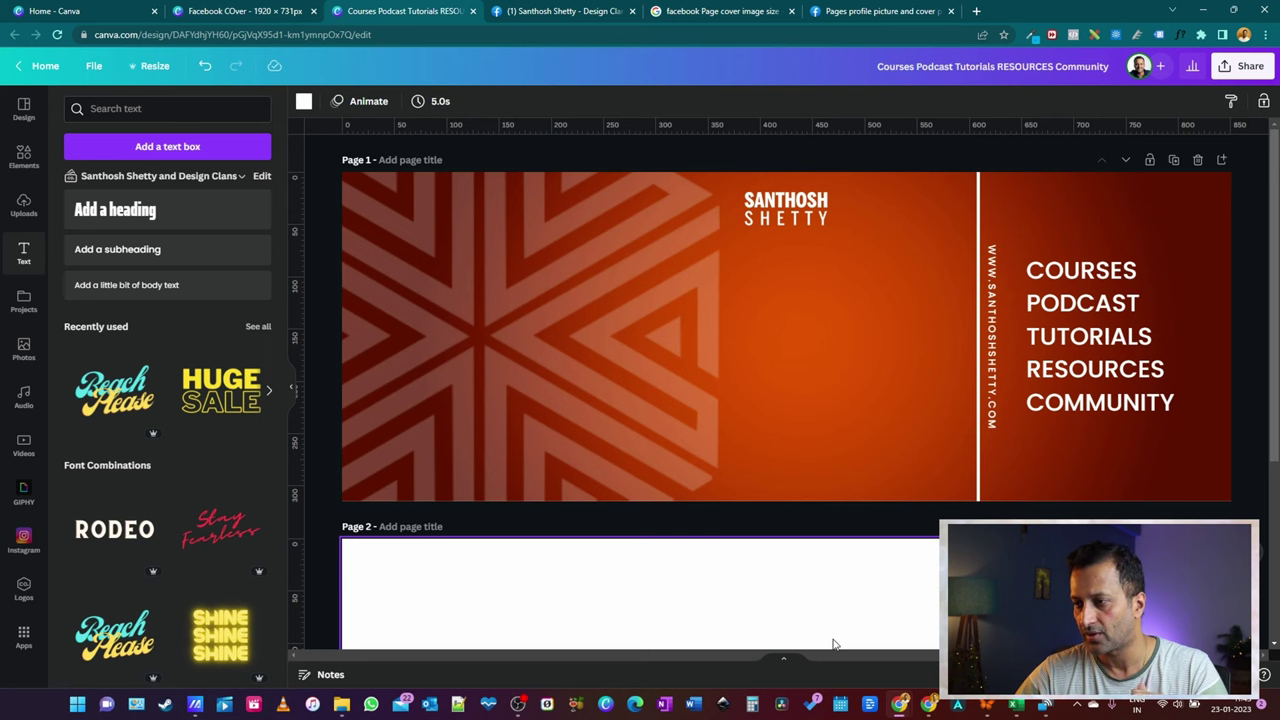
left_click(872, 11)
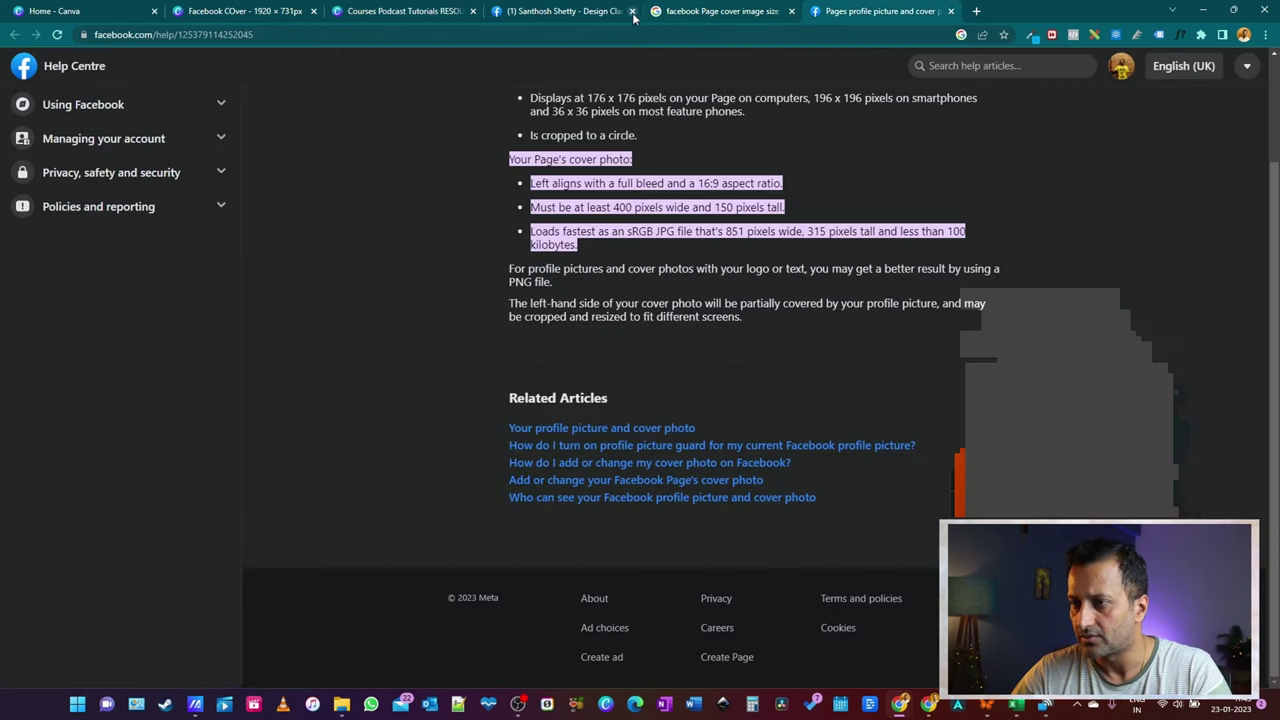
left_click(600, 11)
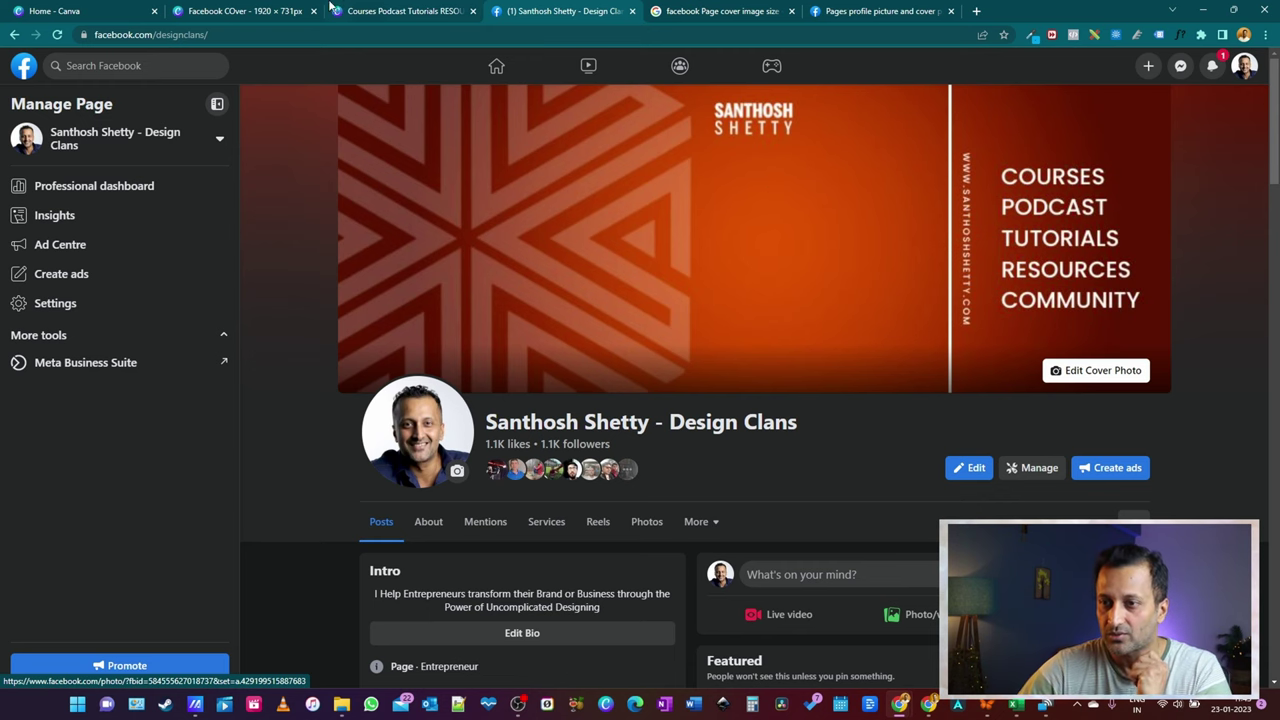
left_click(250, 11)
scroll(916, 312, "up", 2)
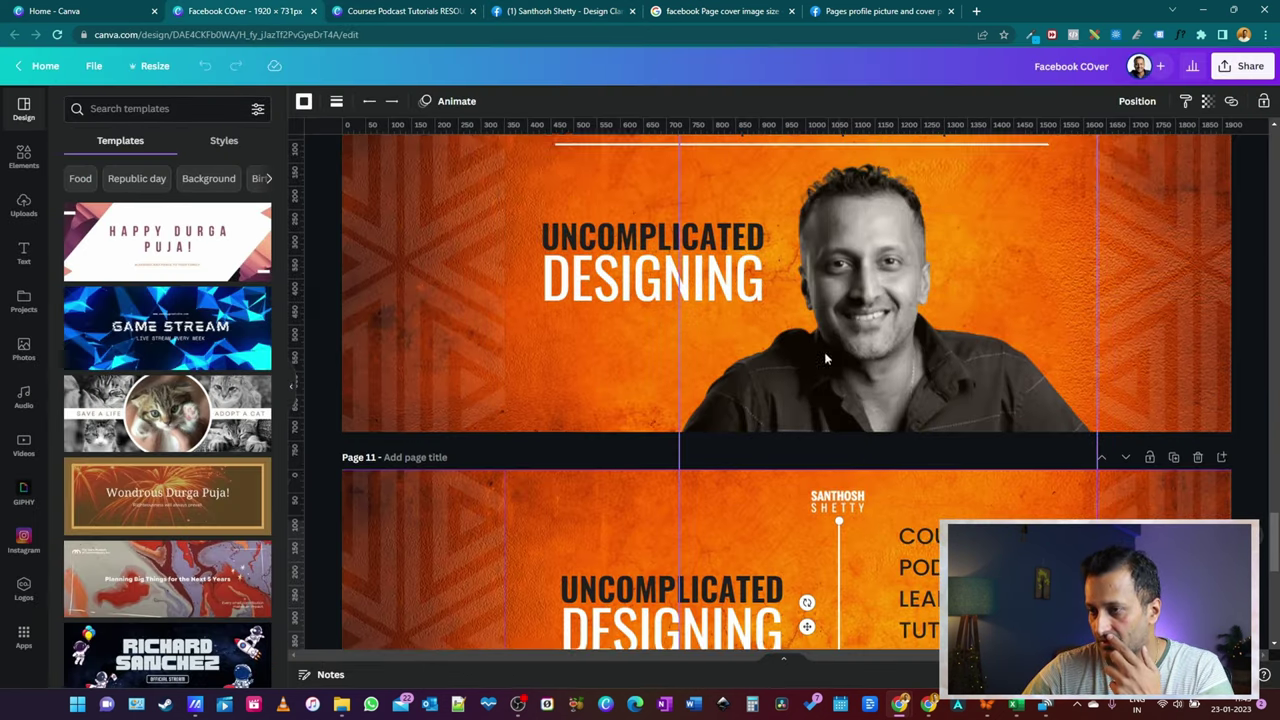
Download page 1 of the 851 × 315 px cover design as a PNG at size 1
key("ctrl+Tab")
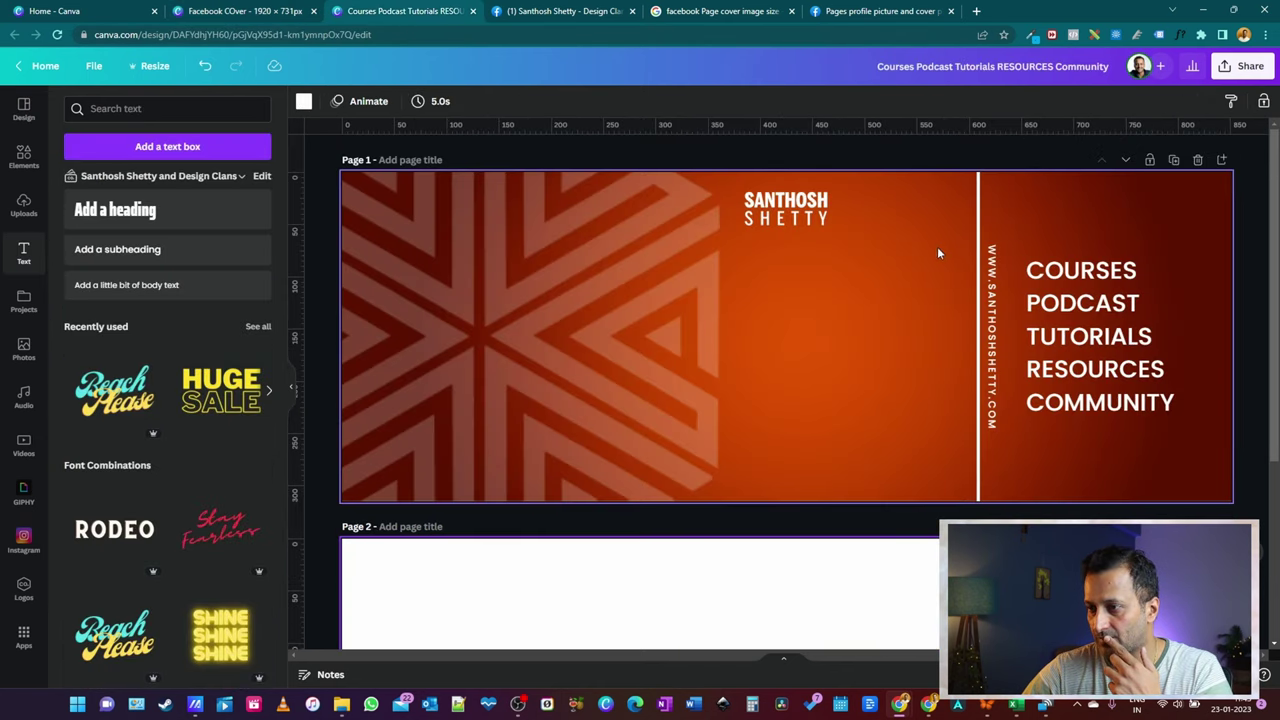
left_click(1243, 66)
left_click(1107, 388)
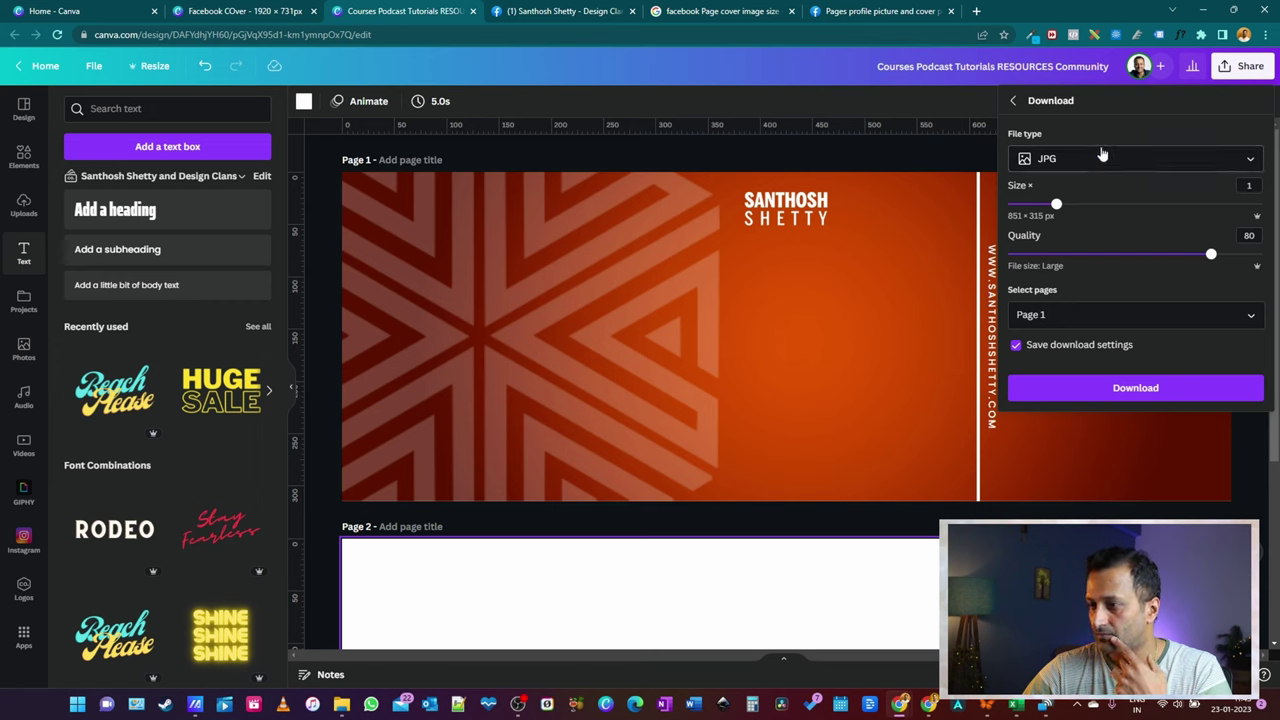
left_click(1100, 158)
left_click(1102, 240)
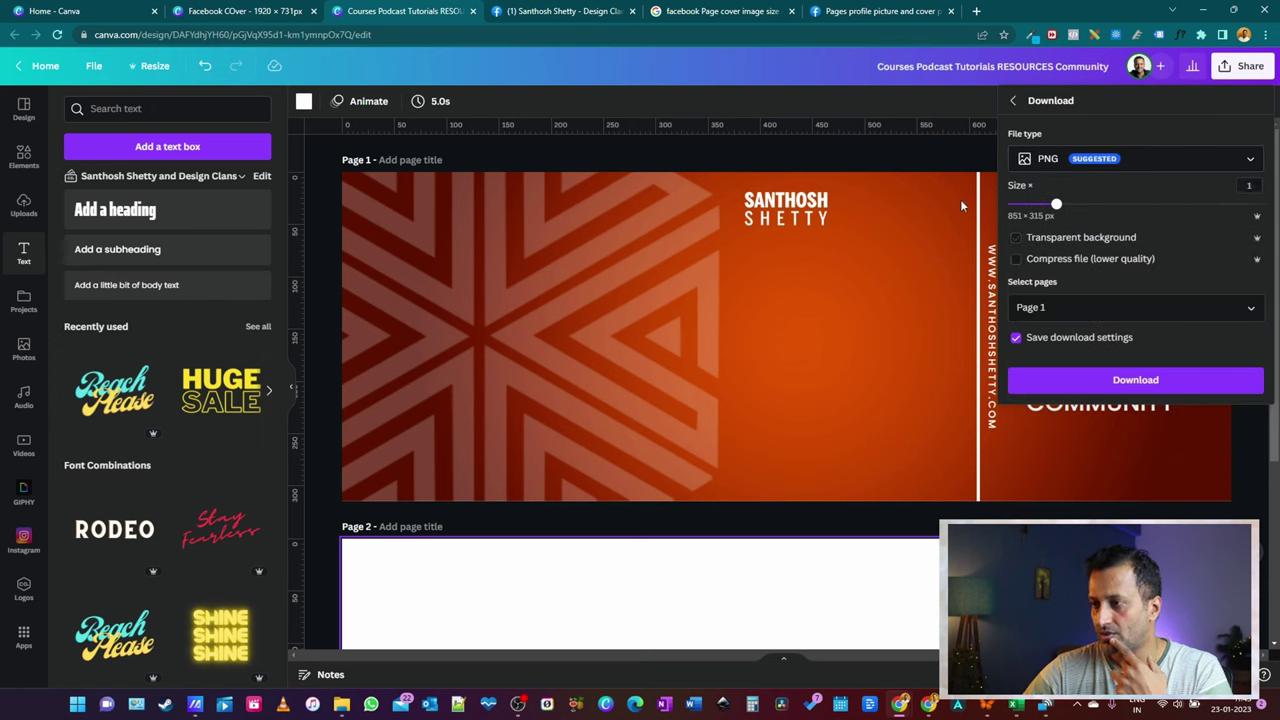
left_click(1163, 385)
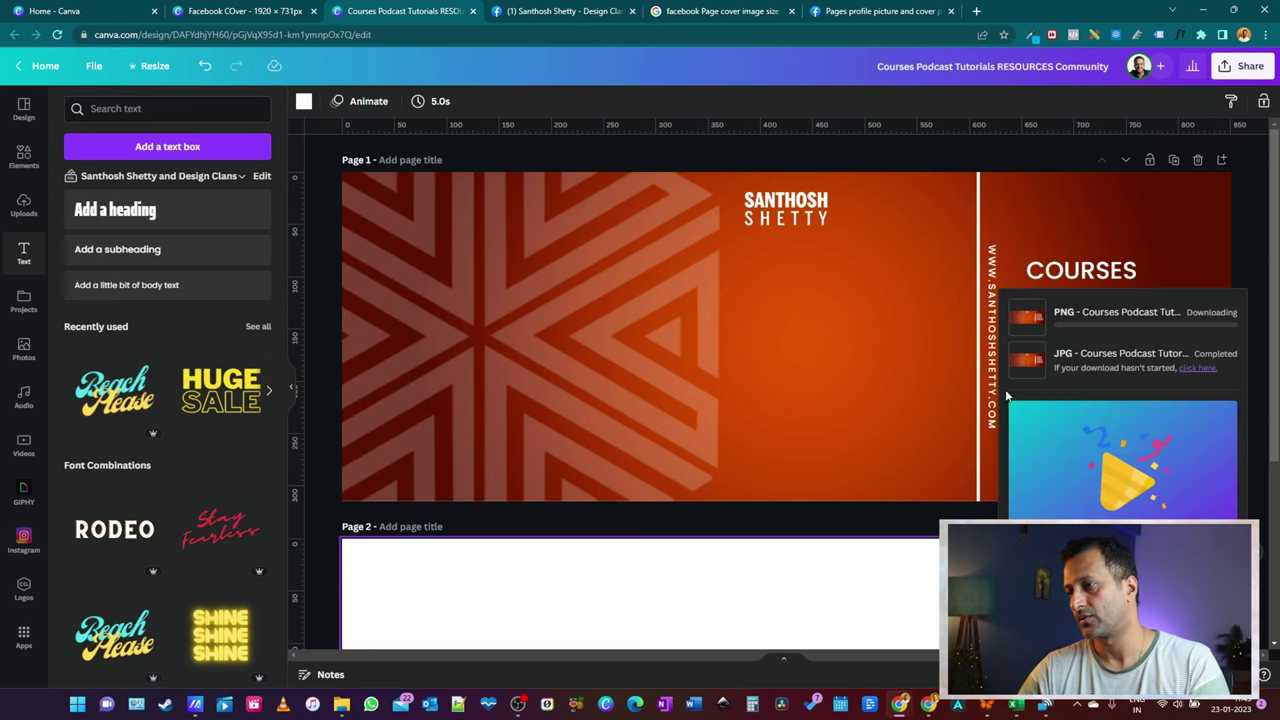
Read the Facebook Help Centre guidance on cover photo file size, PNG use for logos or text, and cropping on different screens
left_click(860, 12)
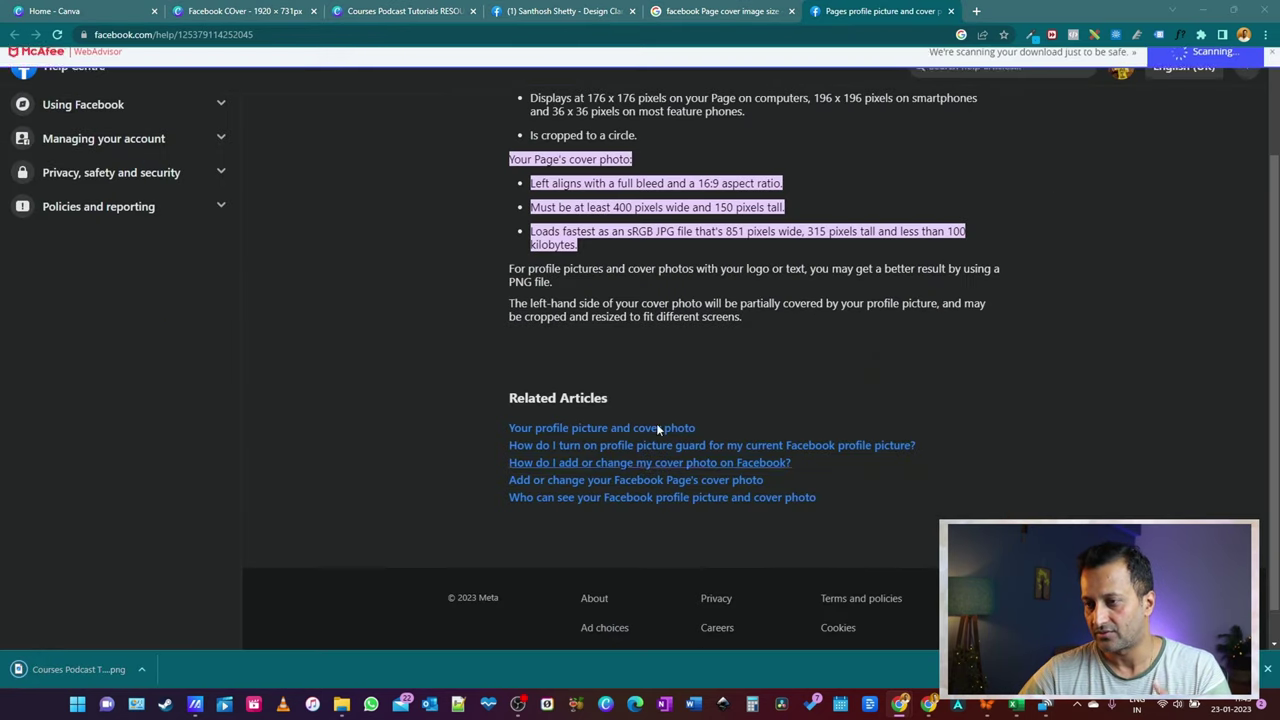
left_click_drag(580, 249, 528, 236)
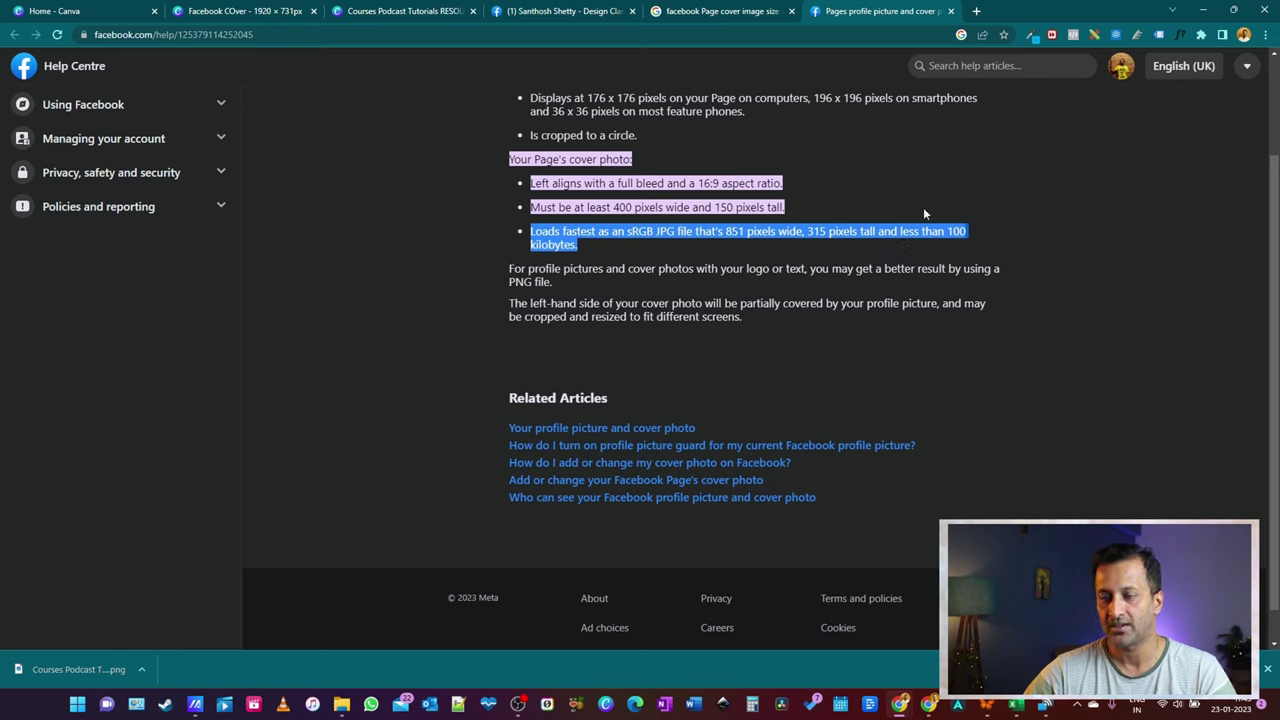
left_click(1025, 199)
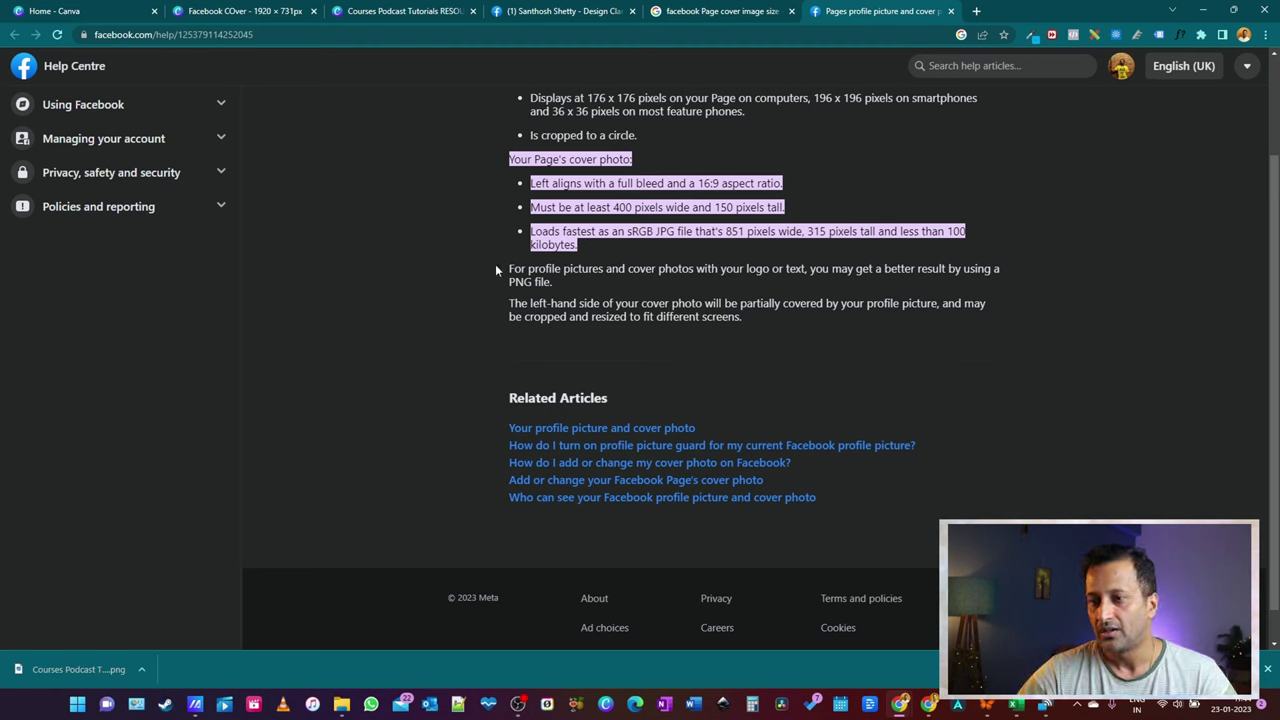
left_click_drag(507, 268, 1013, 291)
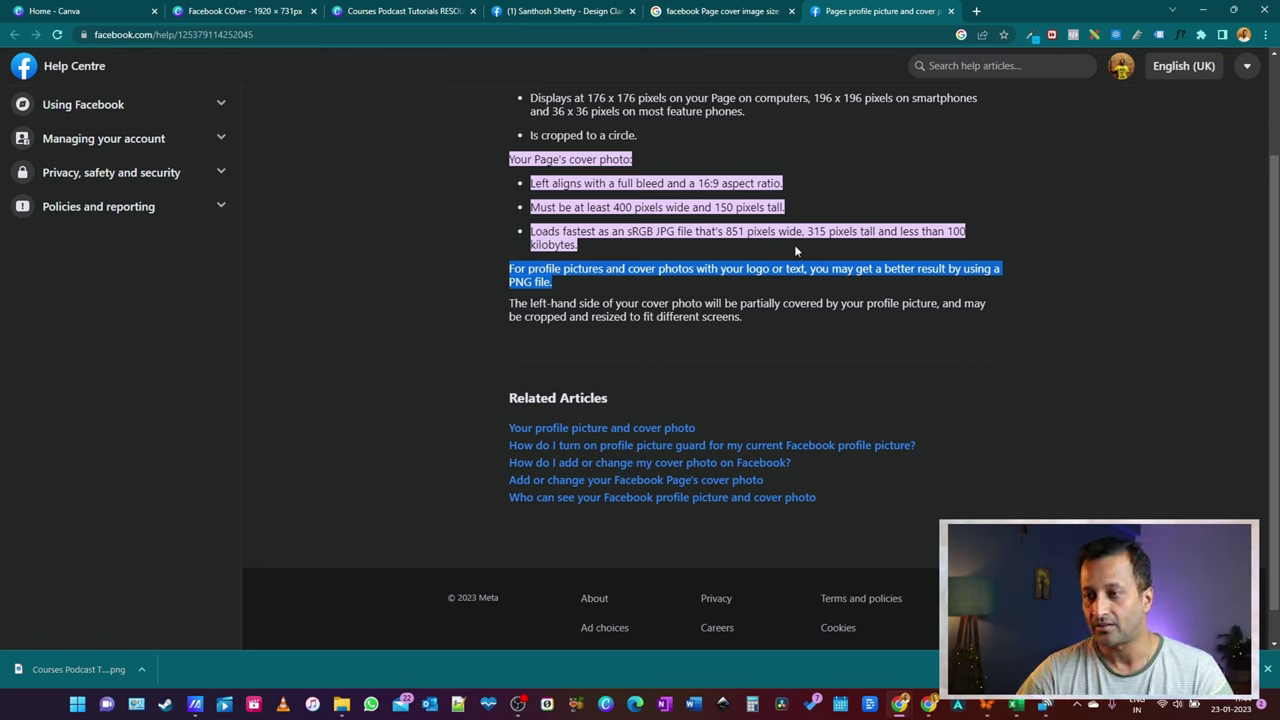
left_click(556, 320)
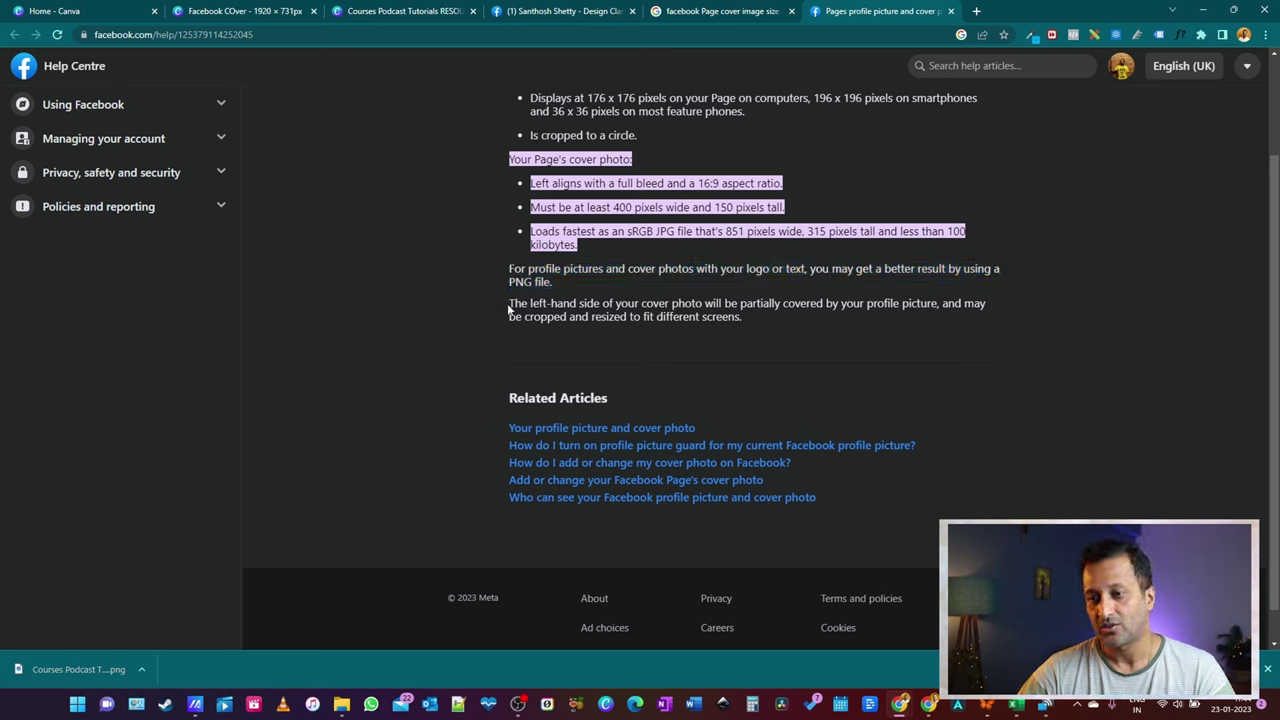
left_click_drag(514, 304, 932, 332)
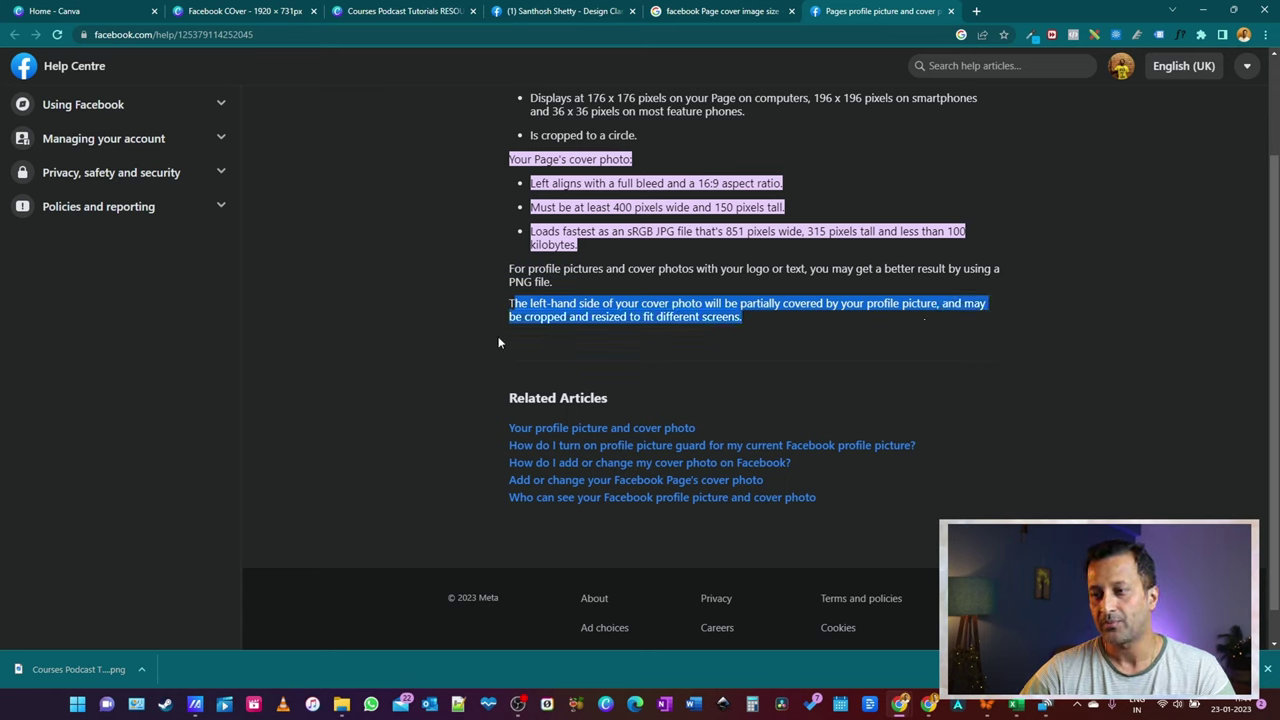
left_click(750, 320)
left_click_drag(751, 323, 487, 282)
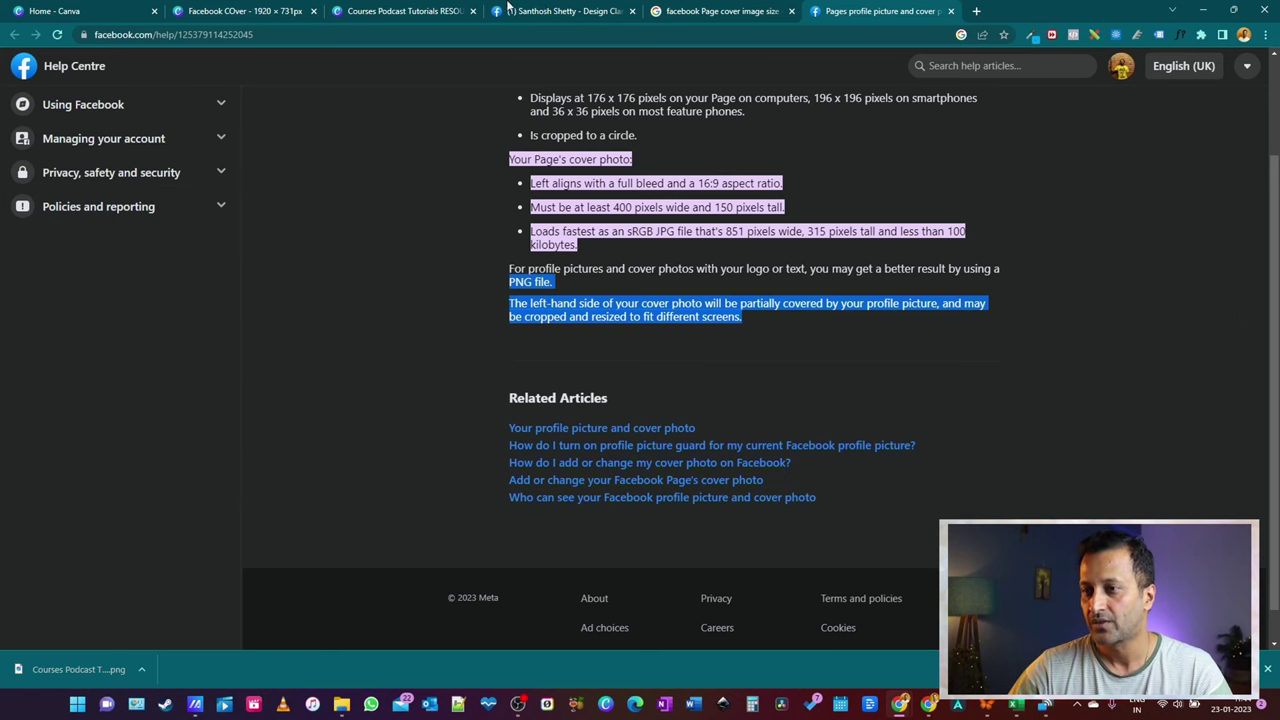
Replace the Facebook page's cover photo with the newly downloaded PNG and save the changes
left_click(566, 11)
left_click(1096, 370)
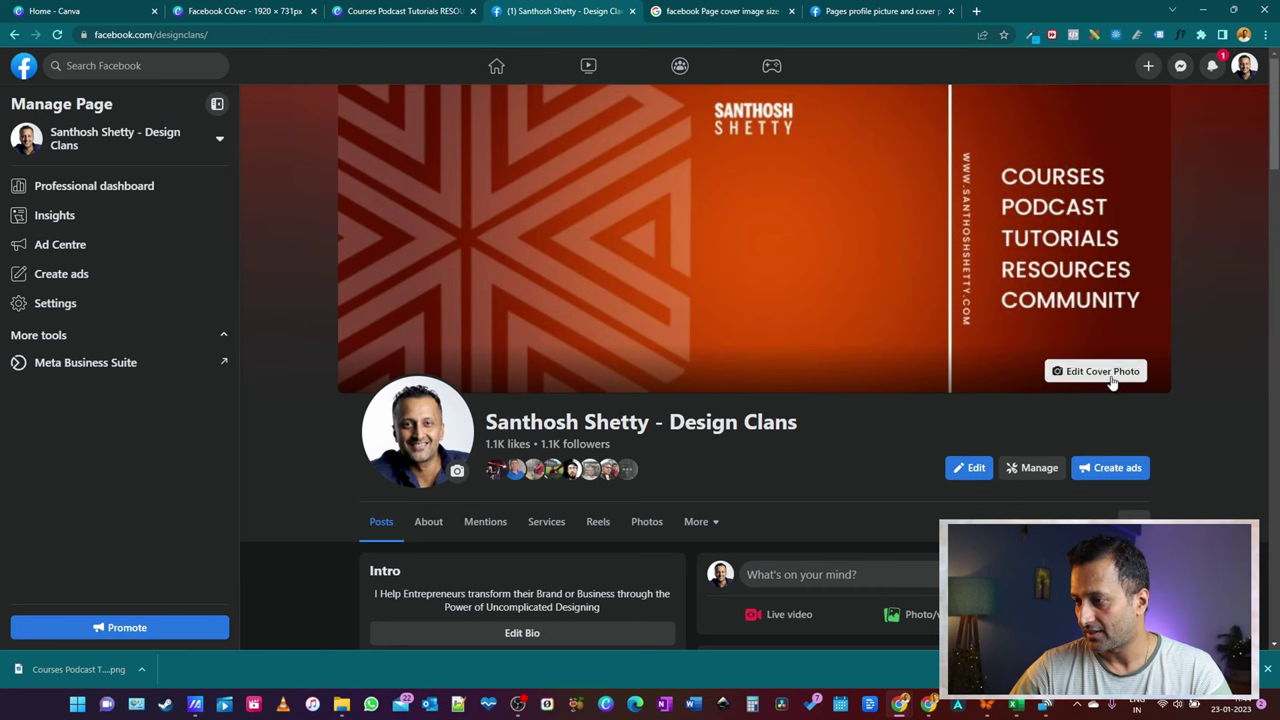
left_click(1012, 422)
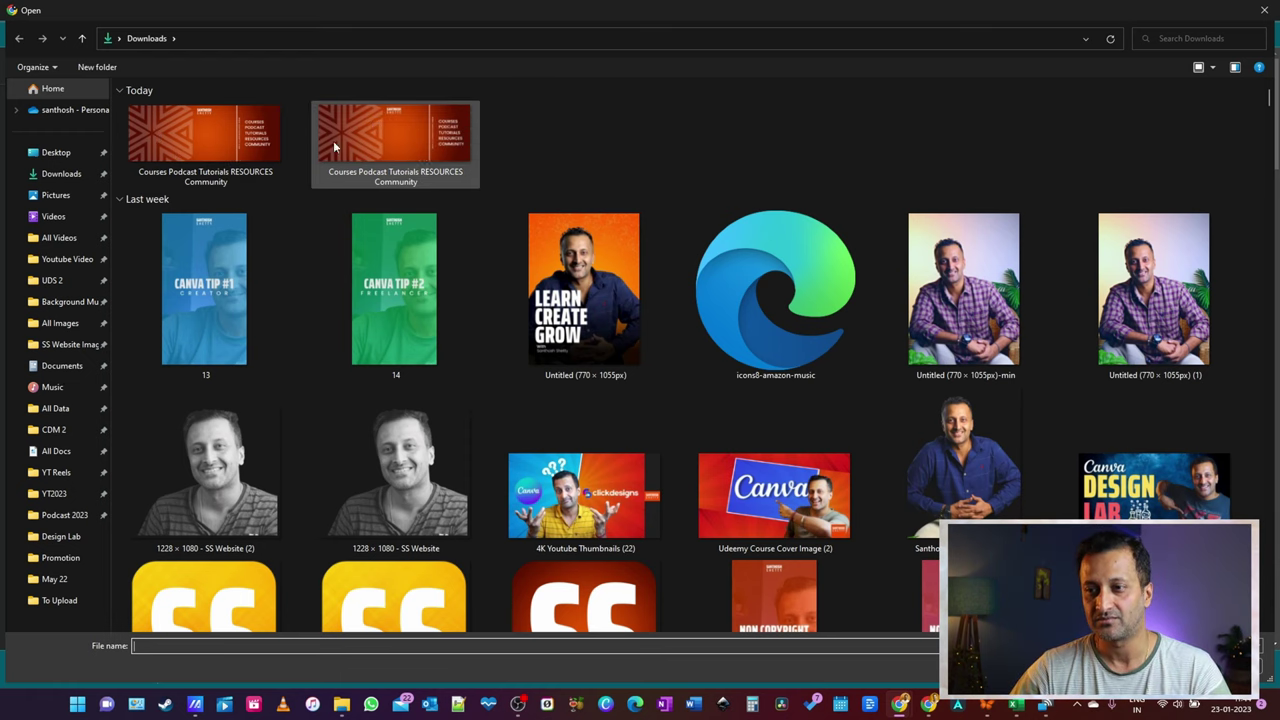
left_click(215, 140)
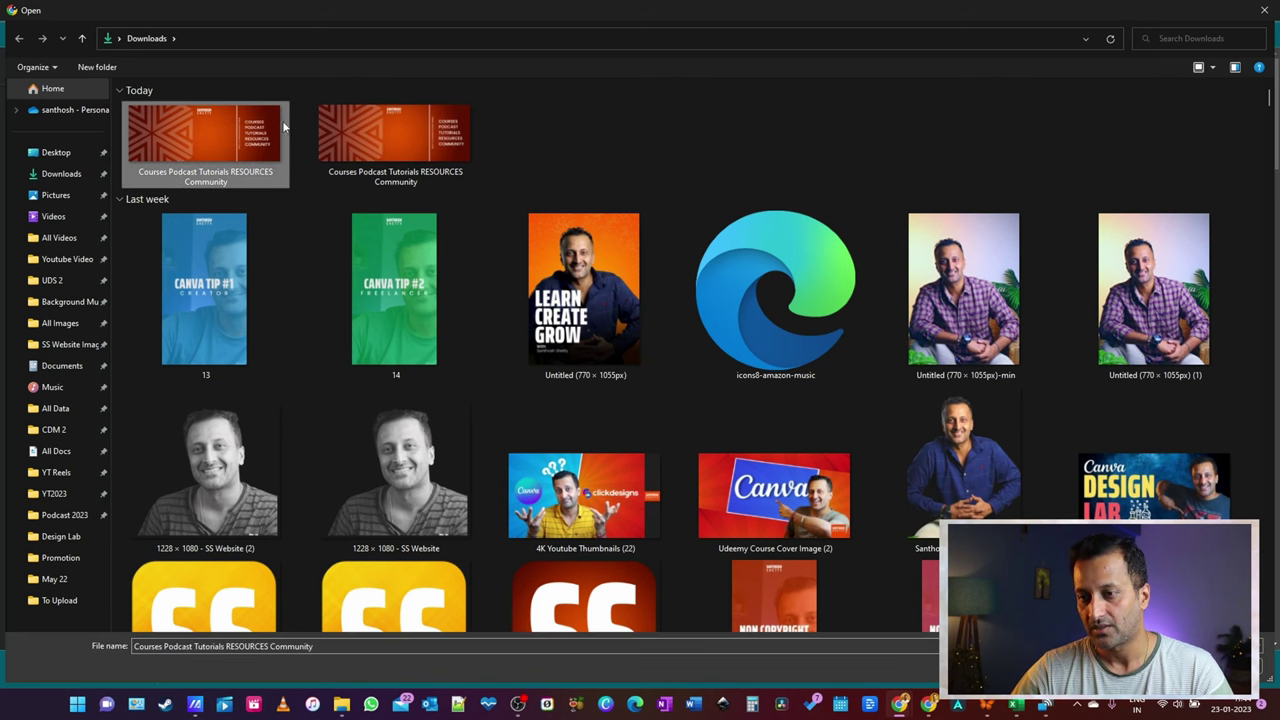
left_click(1130, 667)
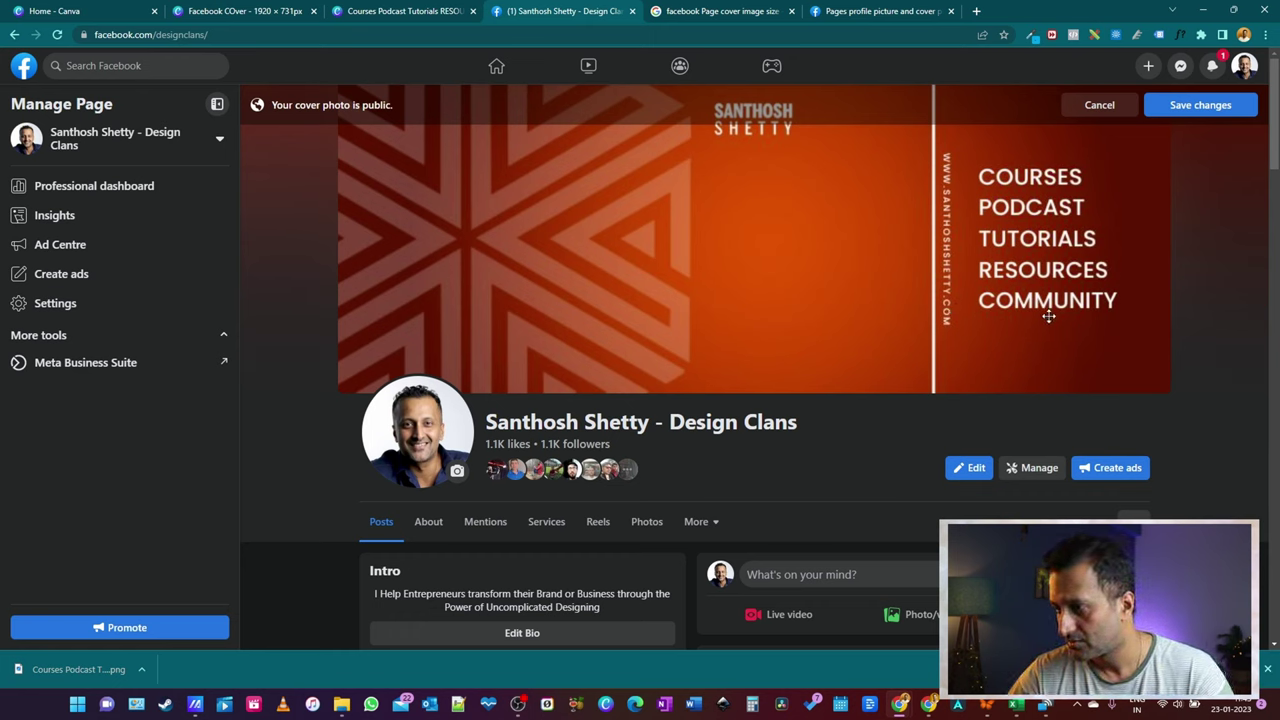
left_click(1182, 102)
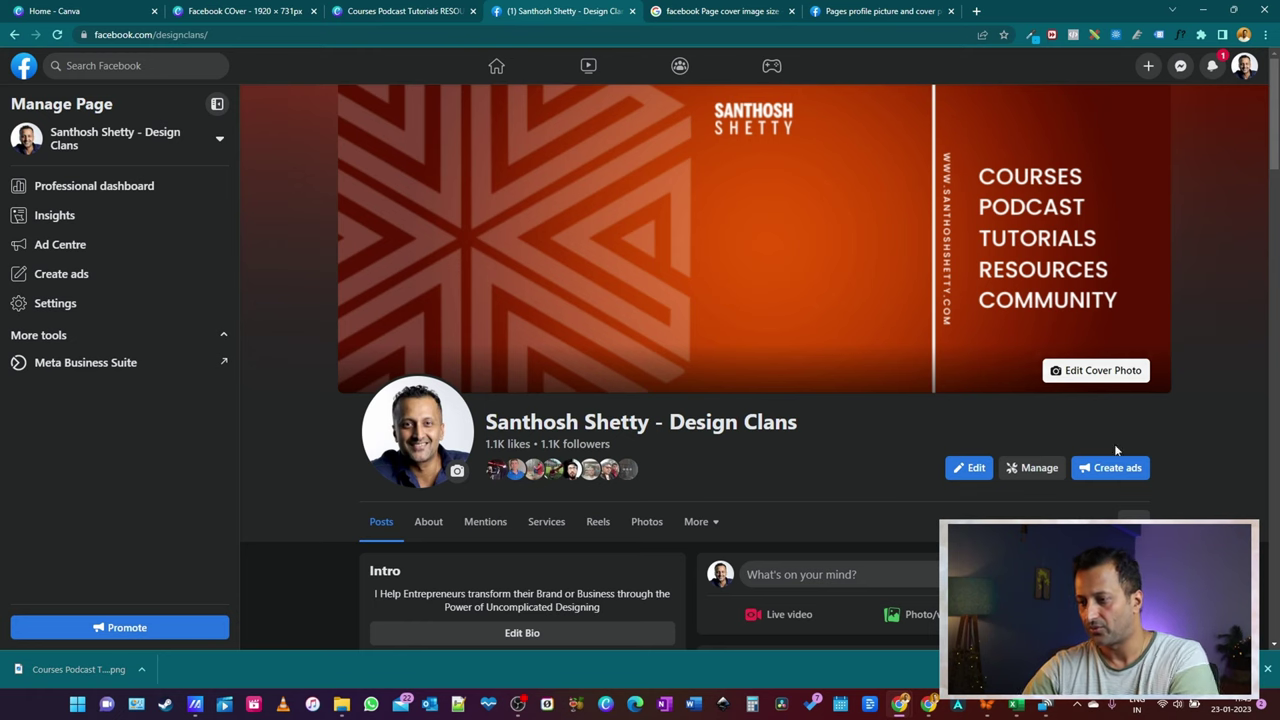
Switch to Wireless Display to check the cover on the mobile version of the page
mouse_move(900, 704)
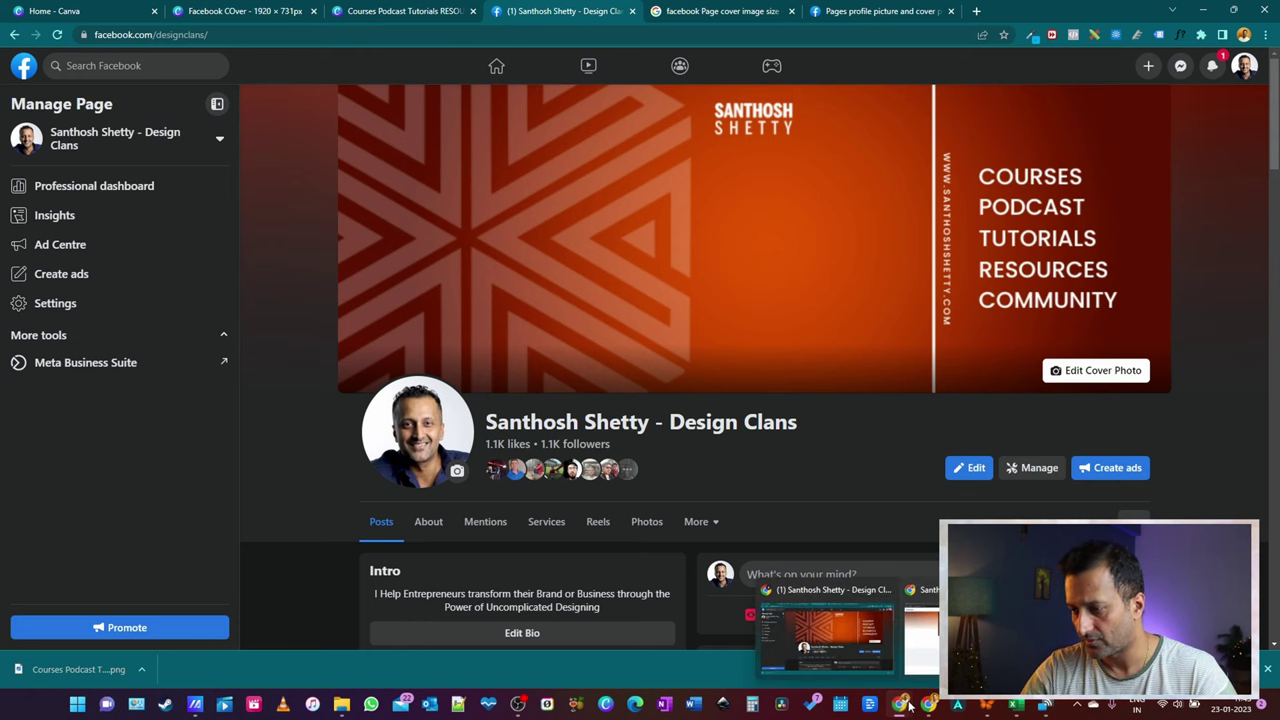
left_click(1044, 704)
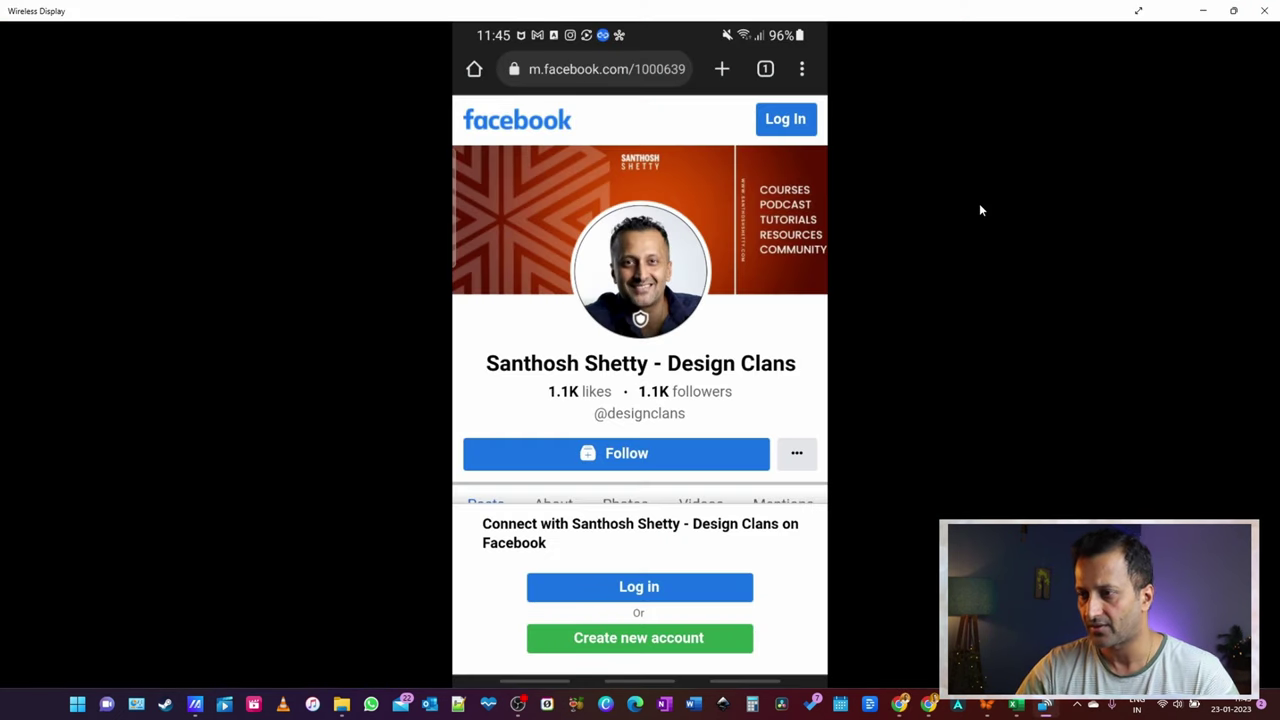